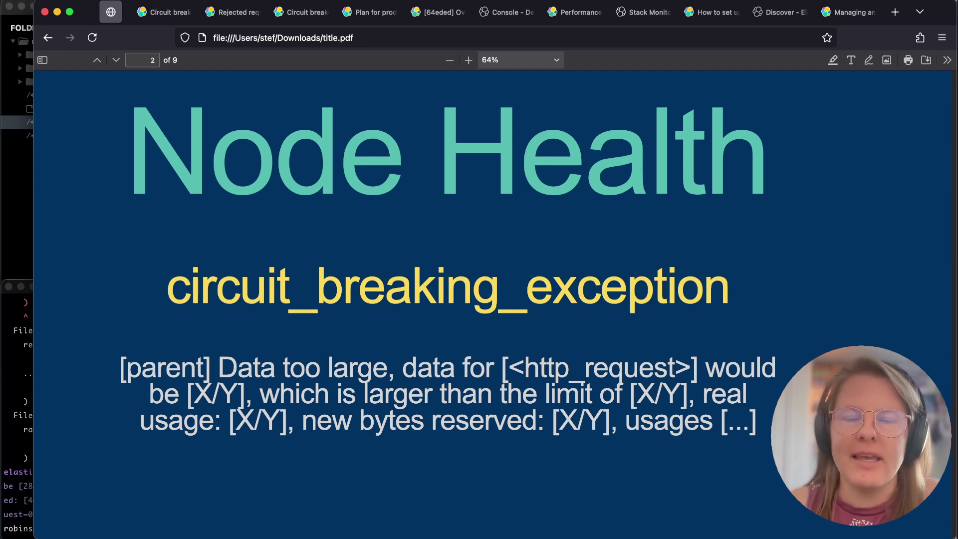
Review the Circuit breaker settings documentation and the thread pool check in the Rejected requests guide.
left_click(165, 12)
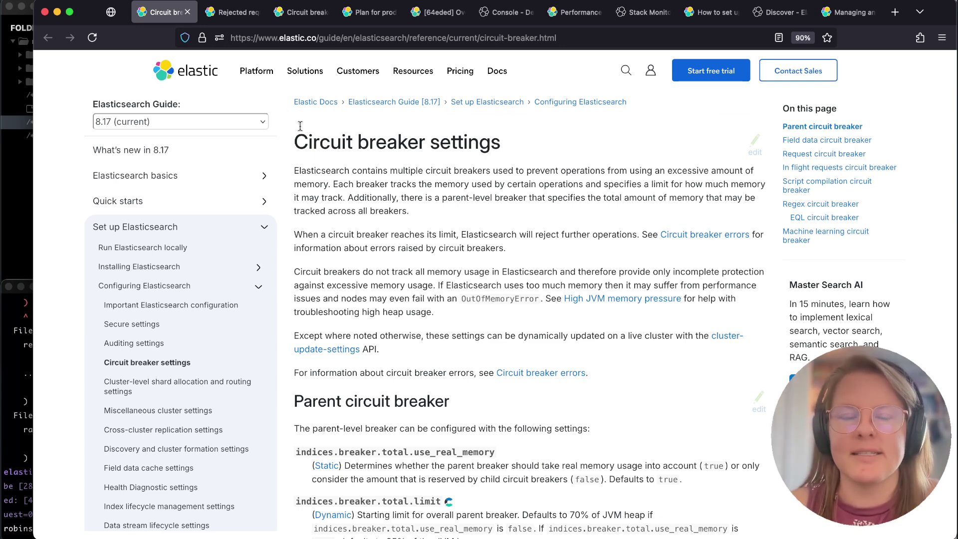
left_click(231, 12)
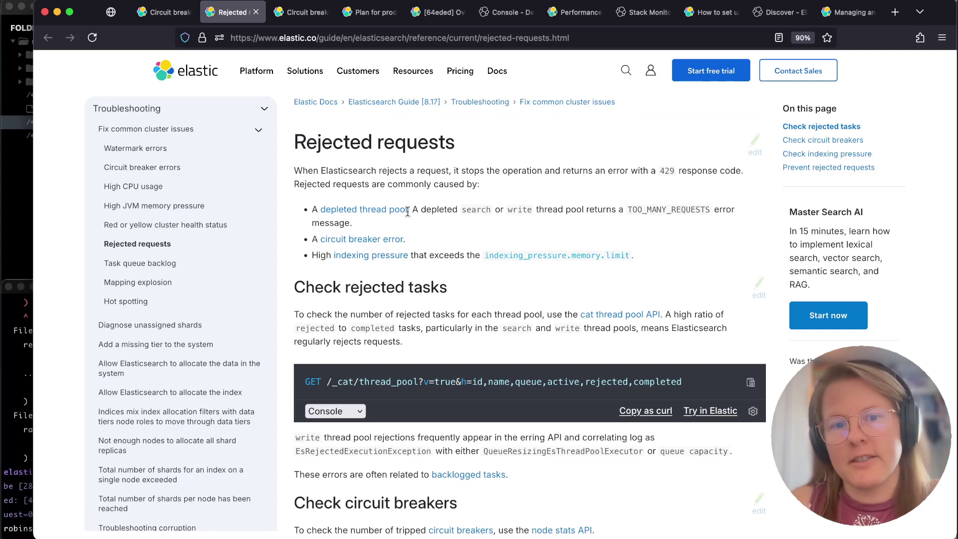
scroll(449, 342, "down", 3)
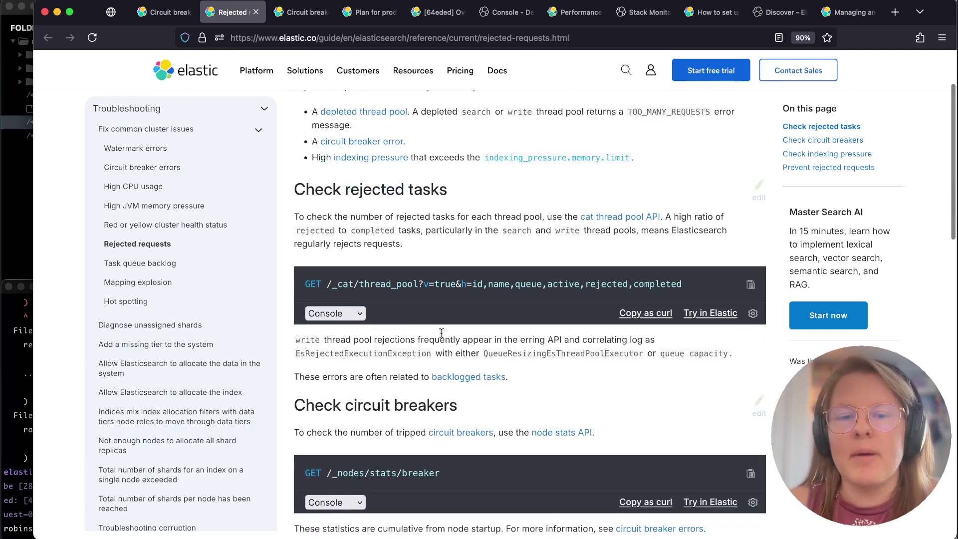
double_click(378, 280)
scroll(394, 379, "down", 1)
scroll(395, 379, "down", 2)
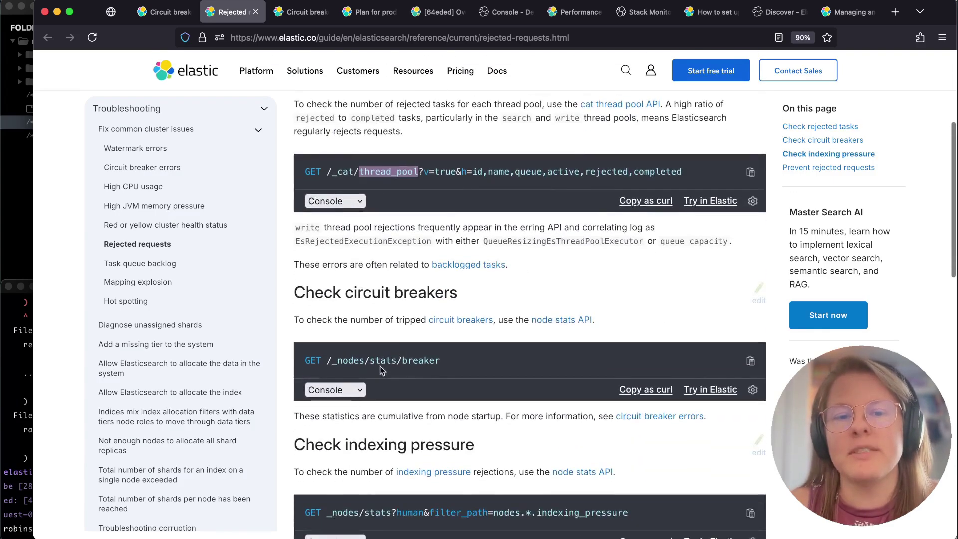
Examine the node stats requests for circuit breakers and indexing pressure in the Rejected requests guide.
double_click(384, 361)
scroll(383, 366, "down", 2)
left_click(384, 414)
double_click(383, 414)
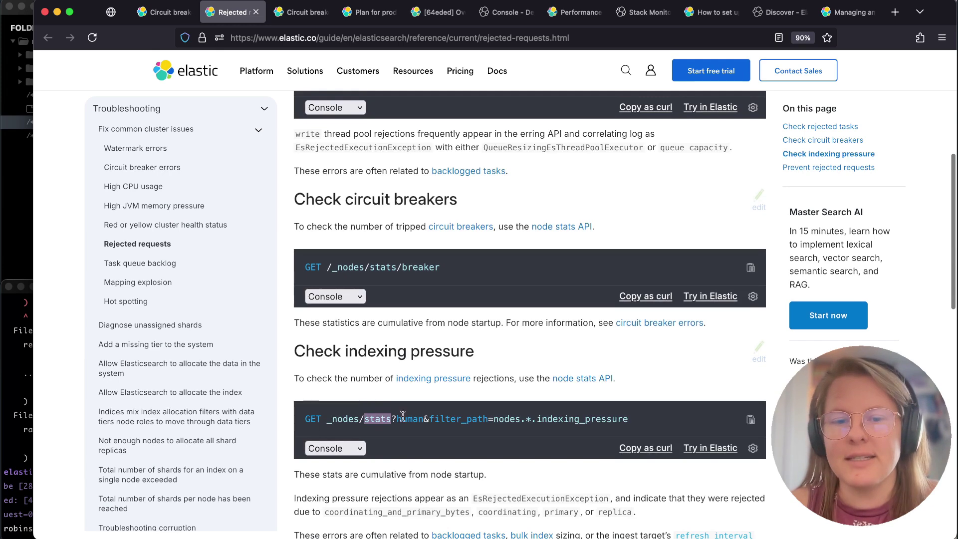
scroll(399, 389, "up", 2)
scroll(400, 389, "up", 1)
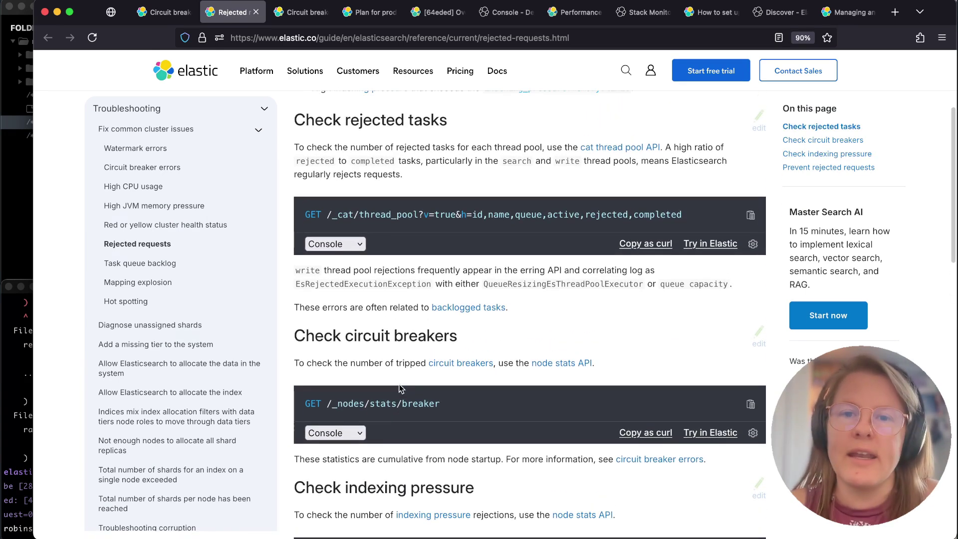
scroll(397, 363, "up", 2)
scroll(396, 363, "up", 2)
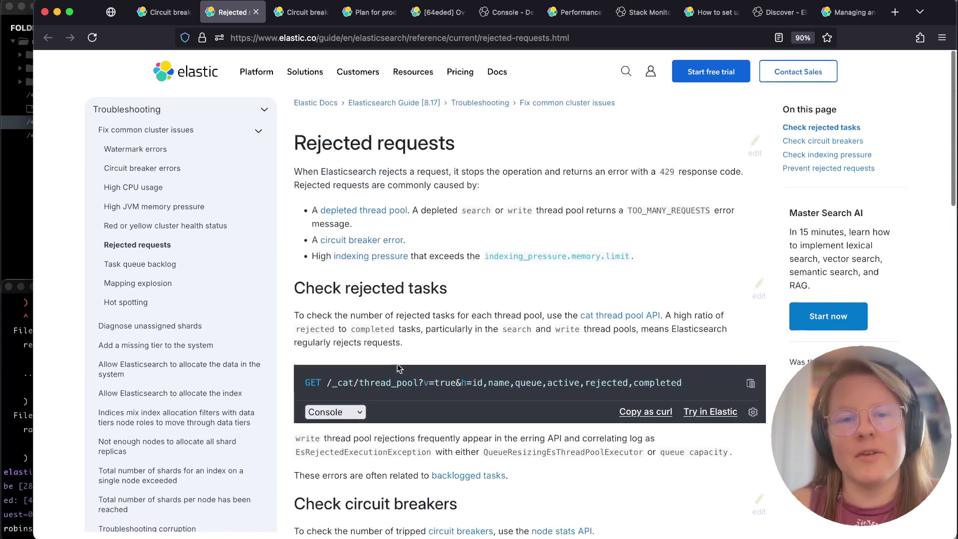
Read the Circuit breaker errors guide, highlighting the "Data too large" reason and the _nodes/stats/breaker request.
left_click(303, 11)
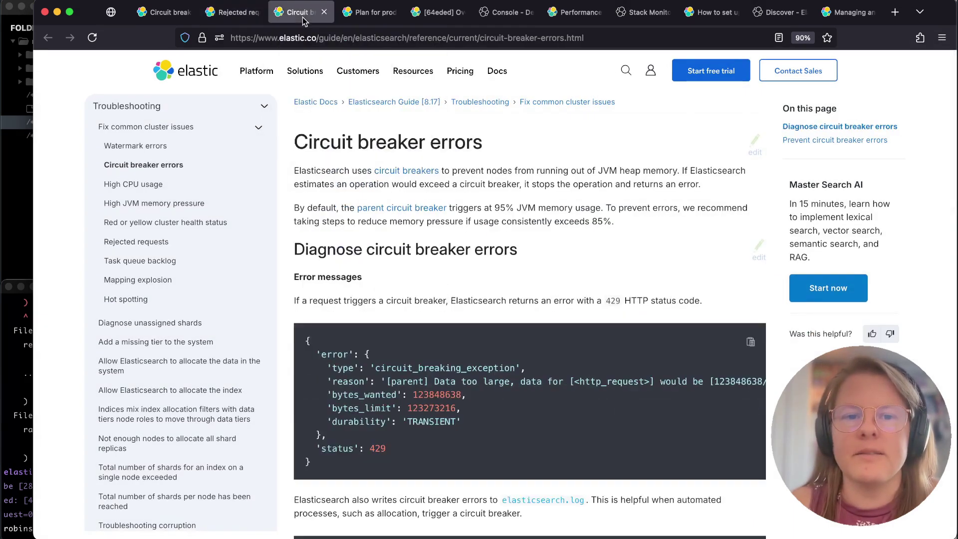
scroll(395, 226, "down", 3)
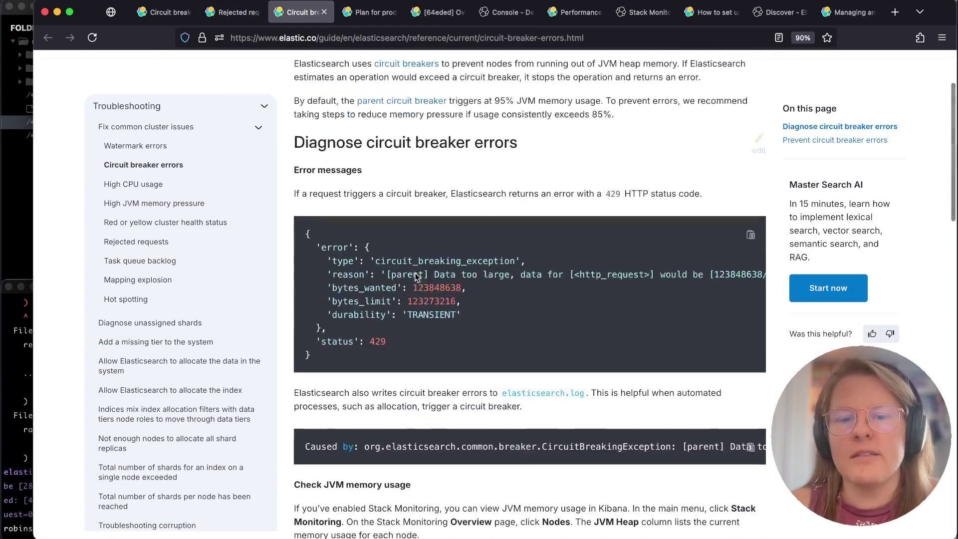
left_click_drag(435, 269, 509, 270)
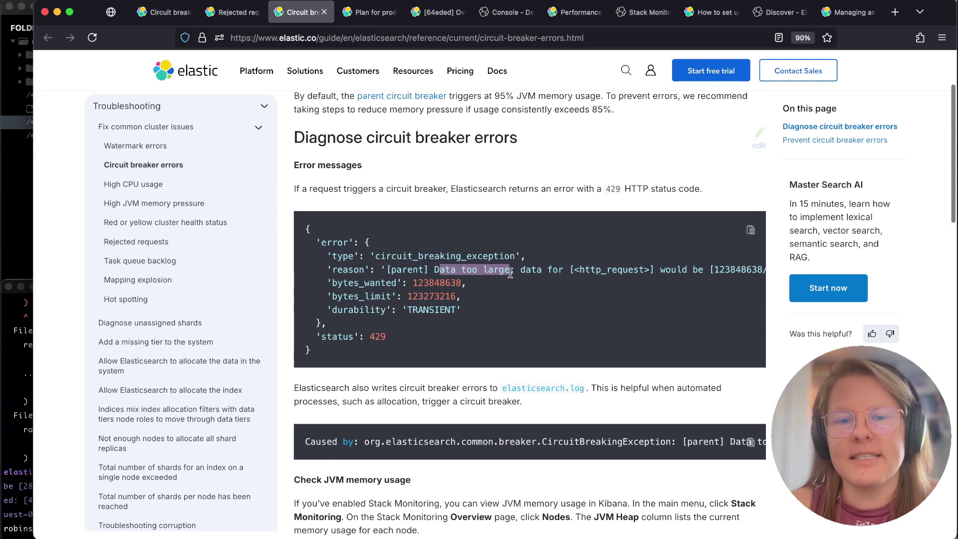
scroll(451, 312, "down", 2)
scroll(451, 312, "down", 9)
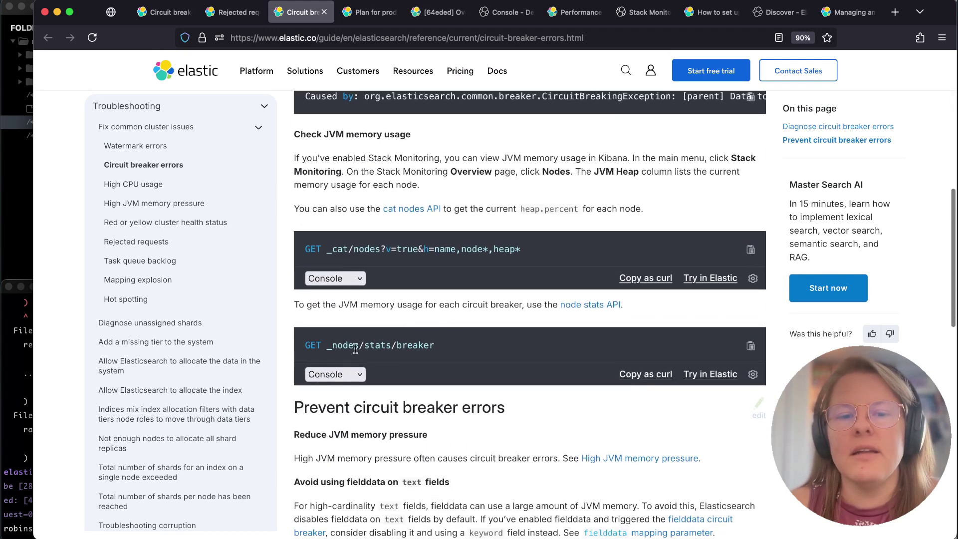
left_click_drag(327, 346, 439, 348)
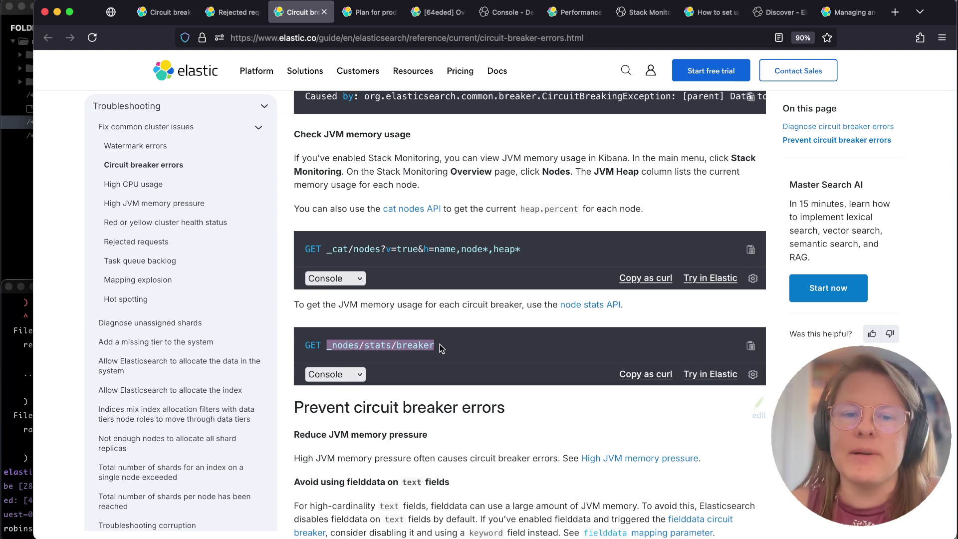
left_click(441, 348)
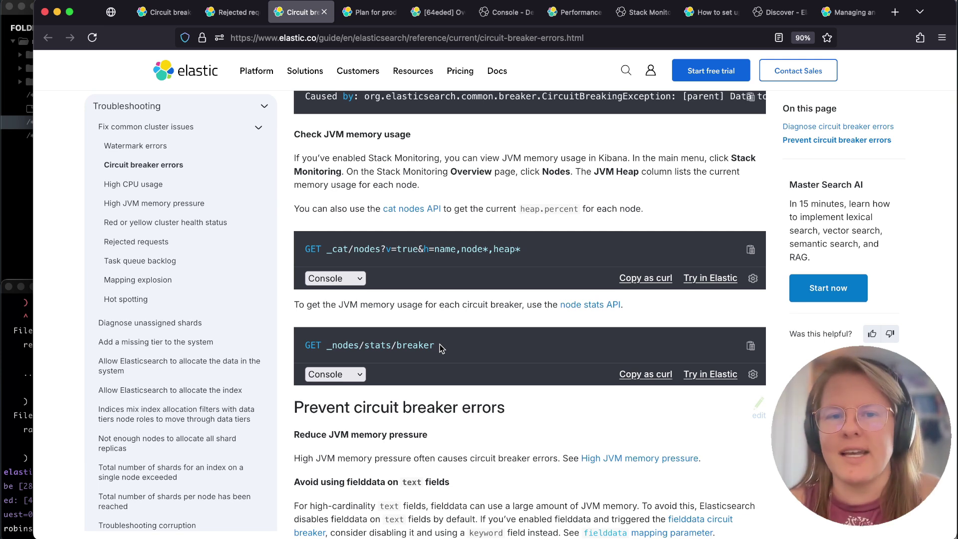
Find and highlight the RAM recommendation for dedicated master nodes in the Plan for production guide.
left_click(362, 14)
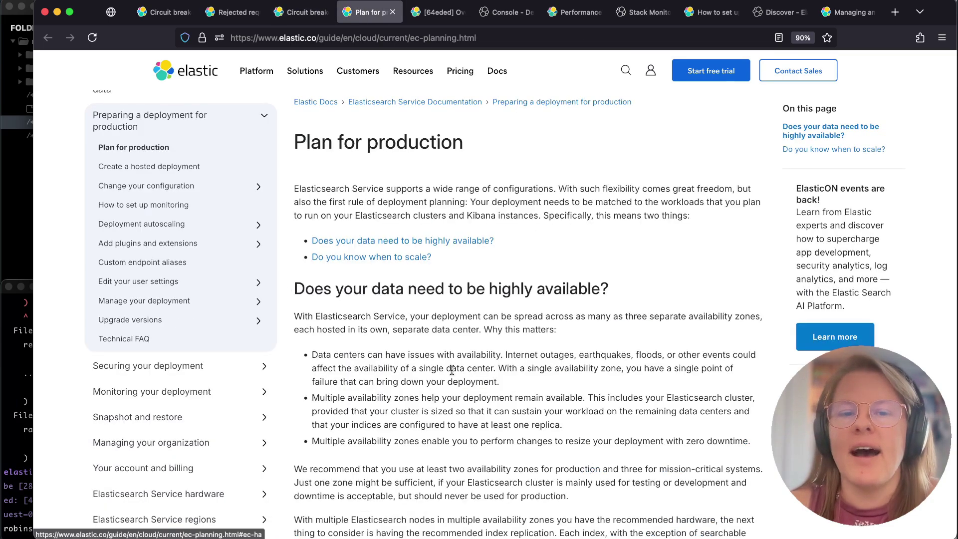
scroll(452, 370, "down", 8)
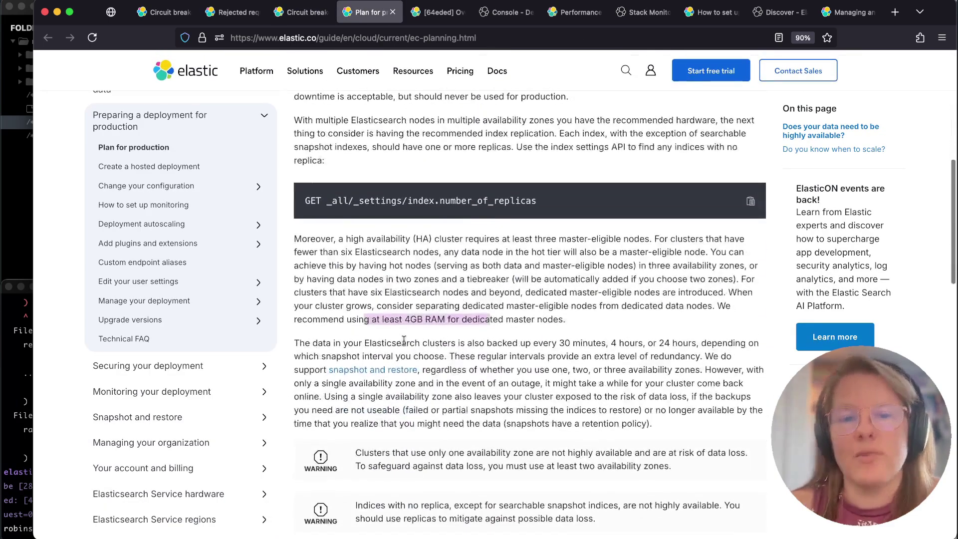
left_click_drag(320, 319, 569, 323)
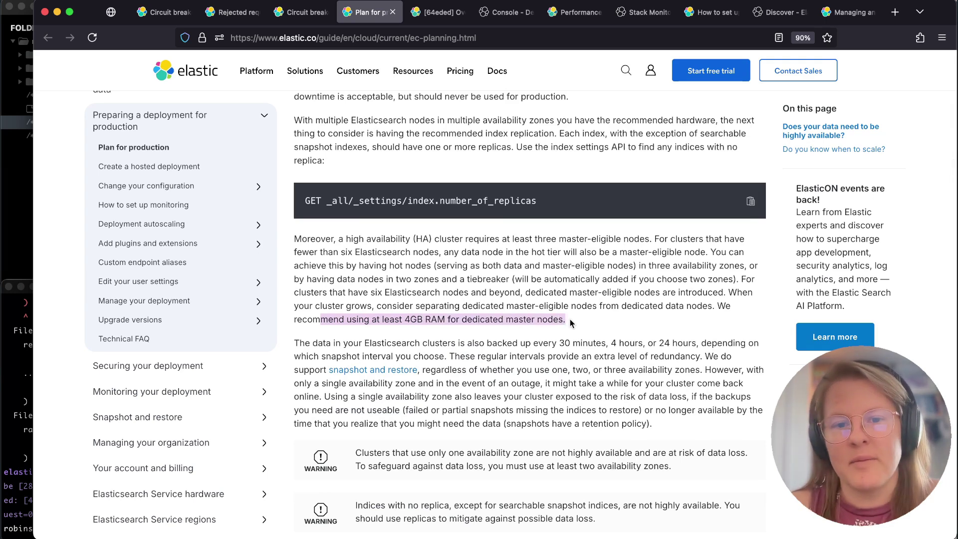
Examine the RAM, node roles and JVM memory pressure of each instance in the Elastic Cloud deployment overview.
left_click(439, 12)
scroll(447, 413, "down", 5)
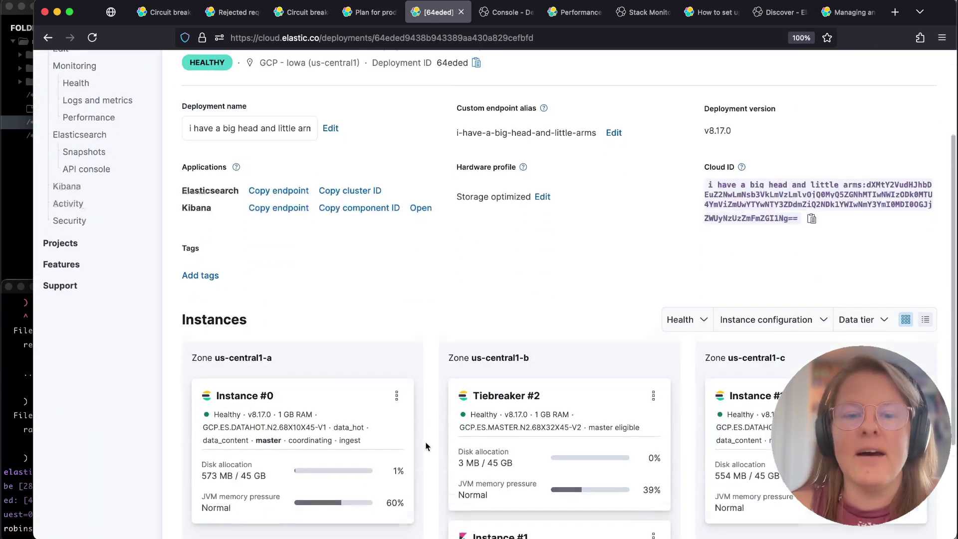
scroll(426, 445, "down", 2)
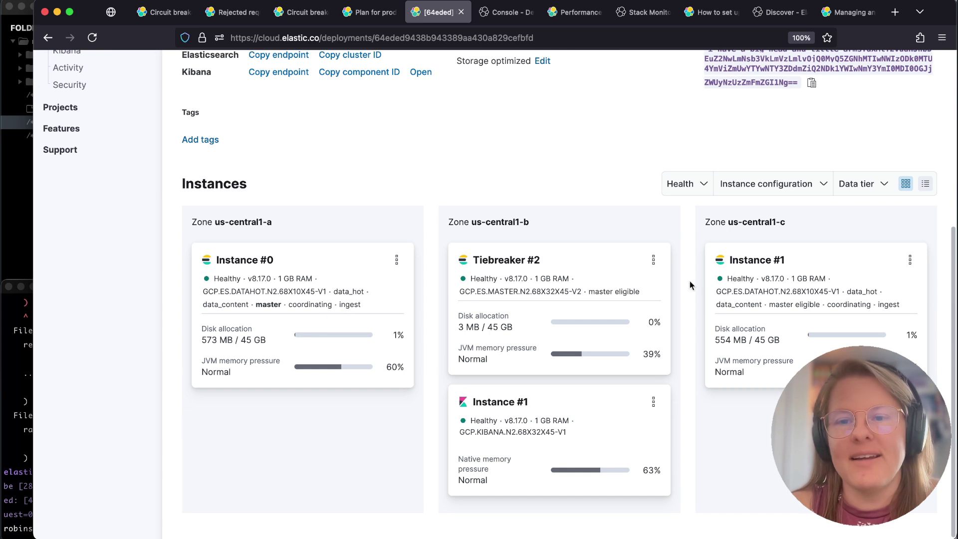
left_click_drag(792, 279, 826, 310)
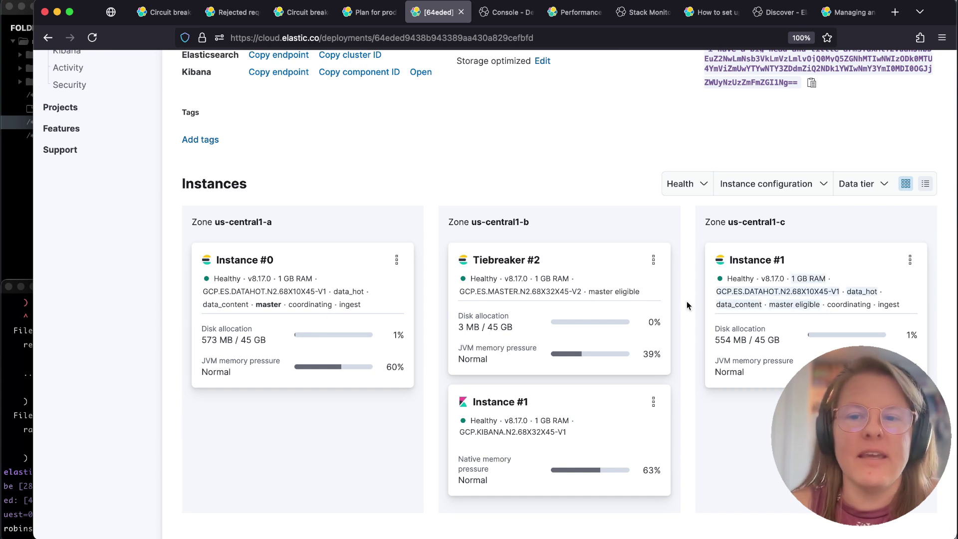
left_click(417, 354)
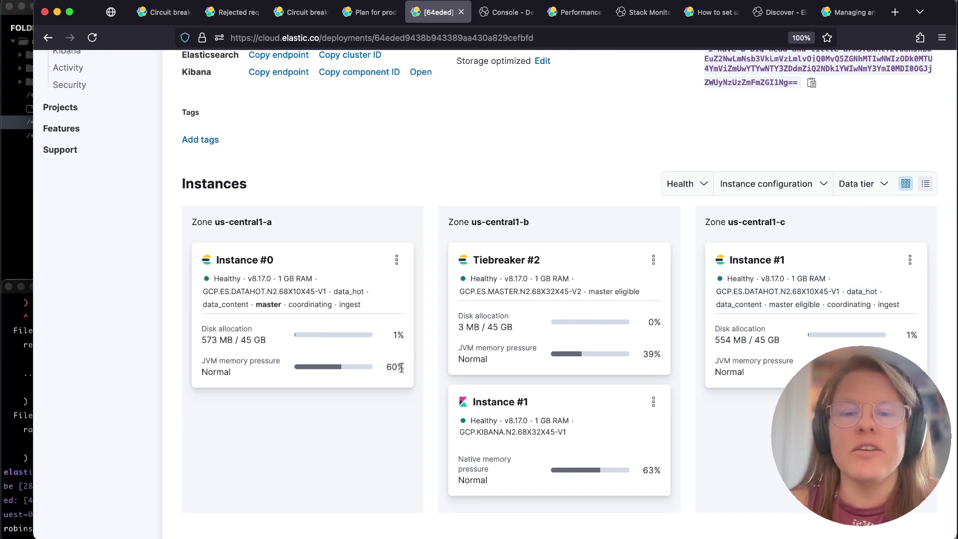
double_click(392, 366)
left_click(437, 358)
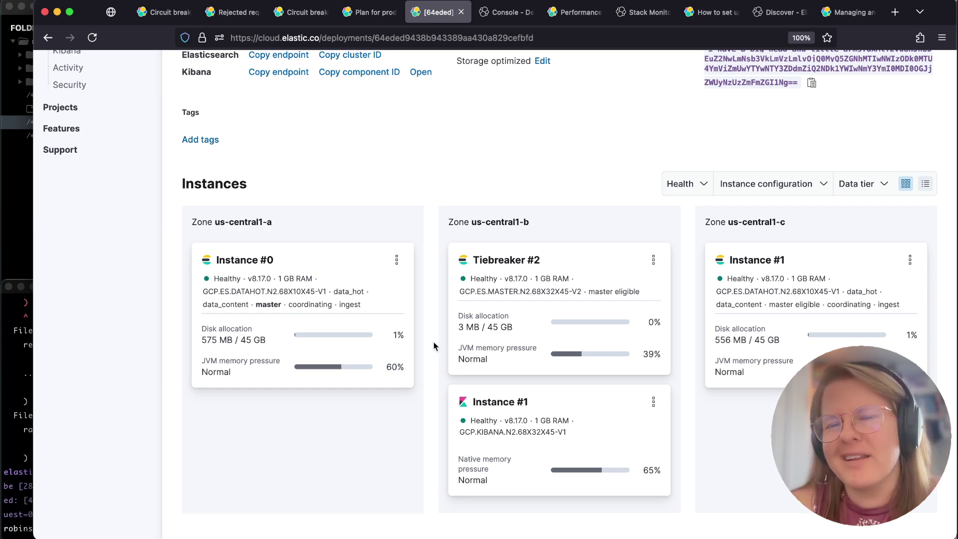
scroll(434, 345, "up", 5)
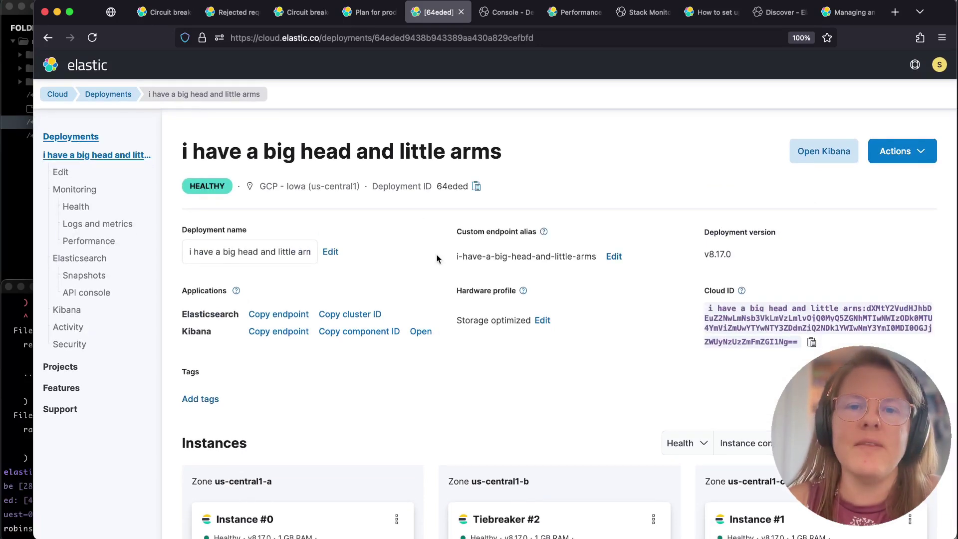
Review the cows lifecycle policy and the superman index template requests in the Kibana Dev Tools Console.
key("ctrl+Tab")
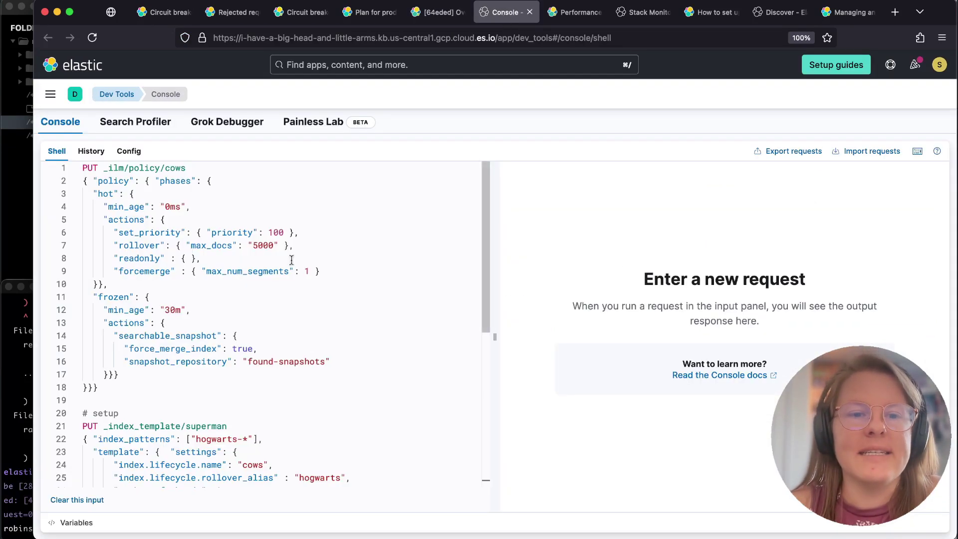
left_click(225, 204)
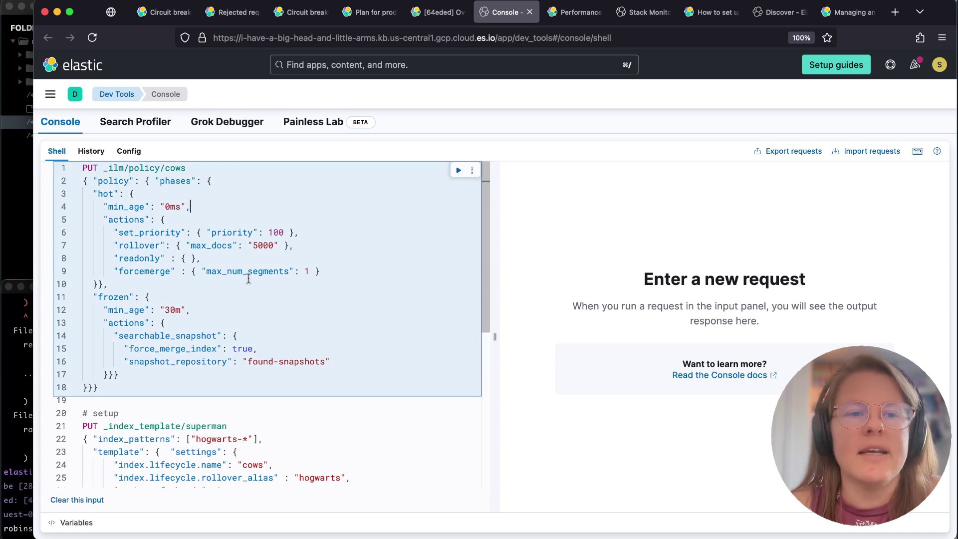
scroll(260, 322, "down", 5)
left_click(267, 219)
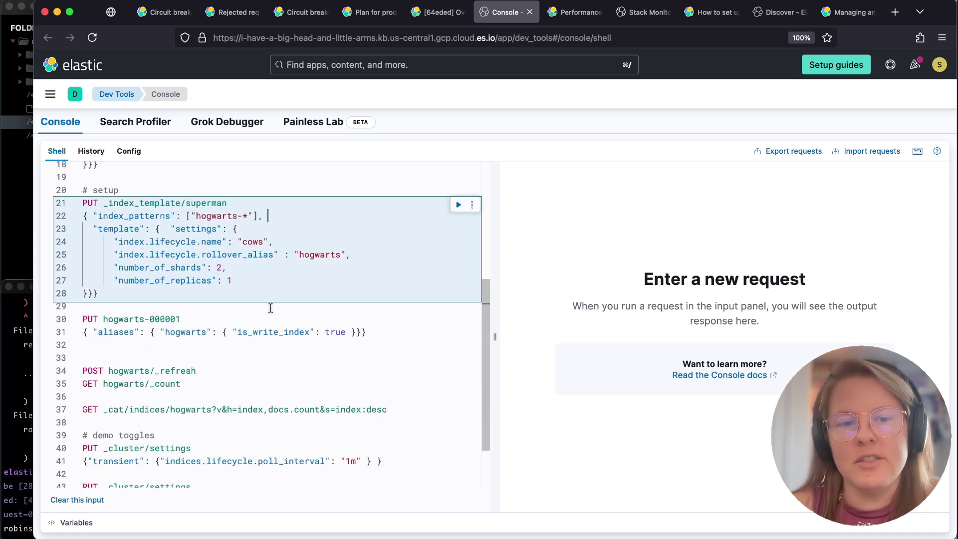
Review the hogwarts-000001 index creation request and the cluster setting for a 1m lifecycle poll interval.
scroll(241, 354, "down", 3)
left_click(201, 250)
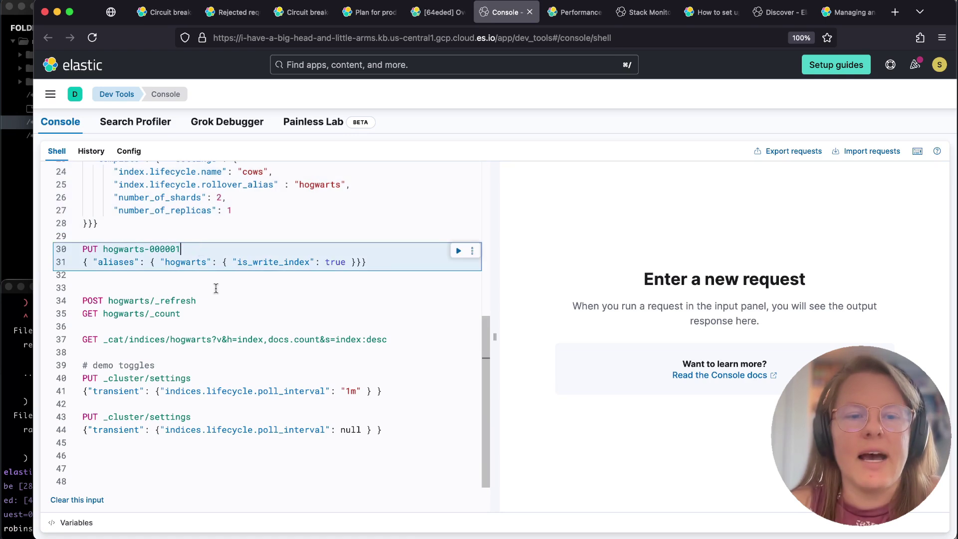
double_click(121, 249)
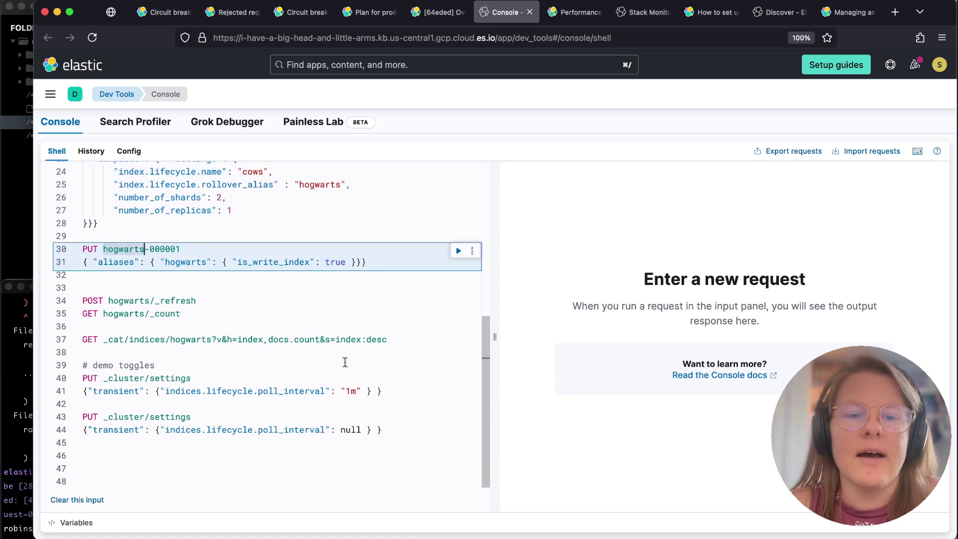
left_click(405, 393)
key("shift+Up")
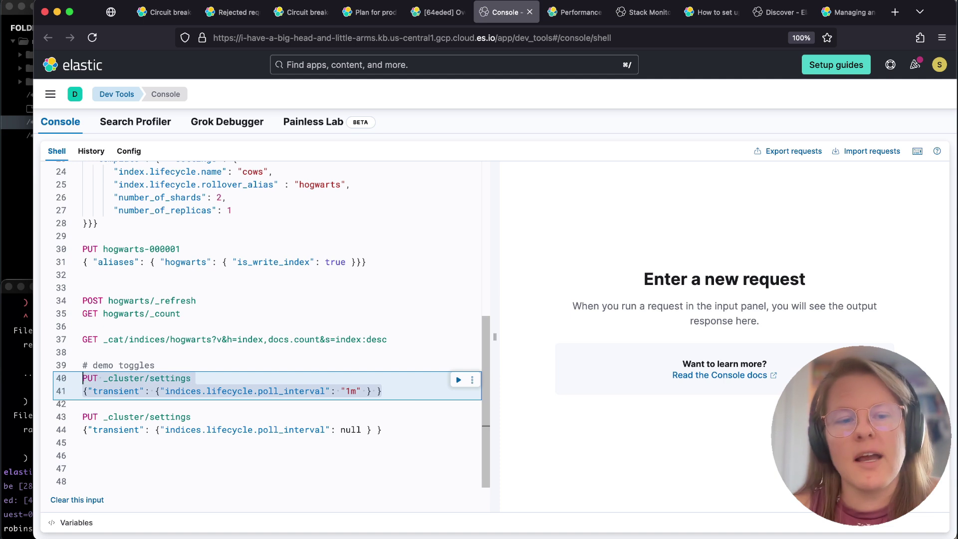
left_click(381, 391)
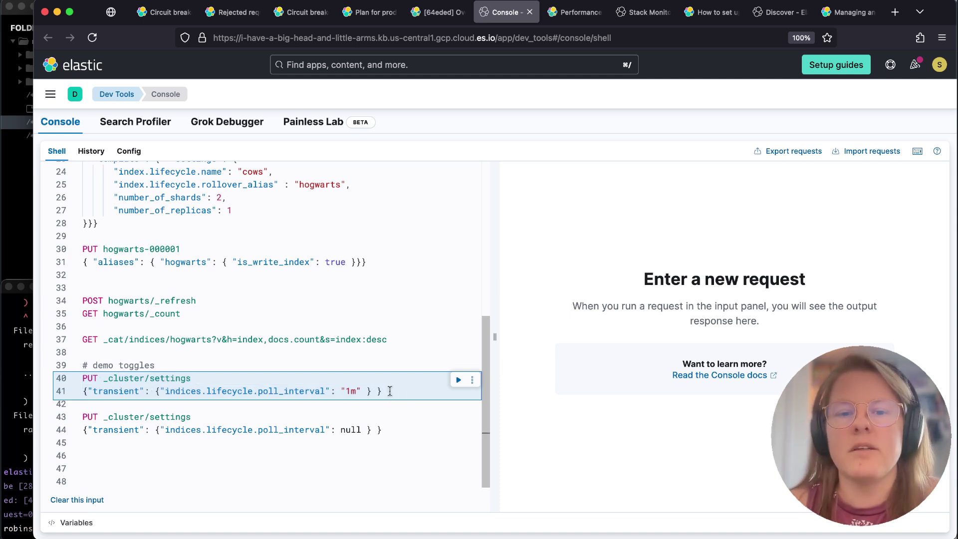
Switch to data.py in the code editor and examine the Elasticsearch client's retry and request timeout options.
left_click(11, 197)
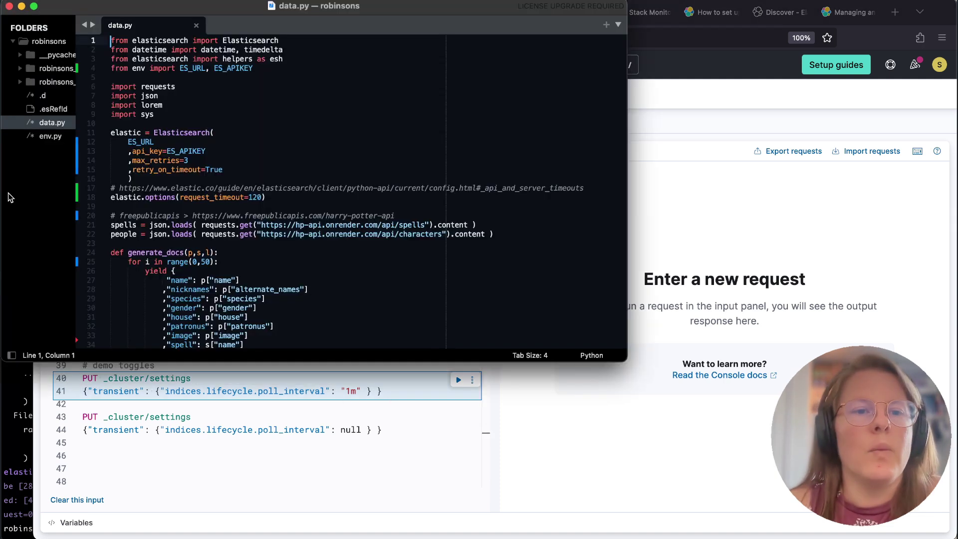
left_click(185, 124)
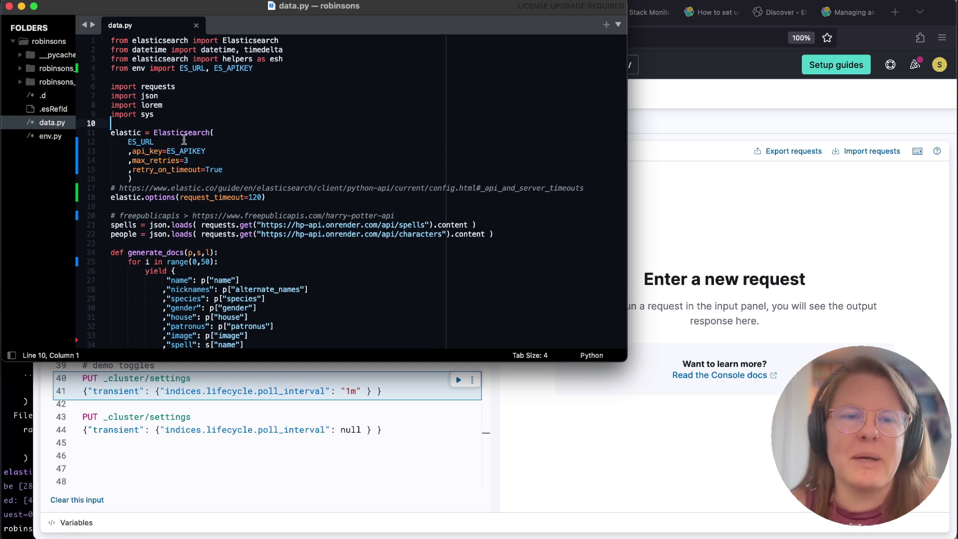
left_click(172, 180)
left_click_drag(223, 169, 128, 160)
left_click_drag(265, 197, 111, 197)
Examine the free public API source, the spells and people loading code, and the start of the generate_docs function.
scroll(183, 224, "down", 5)
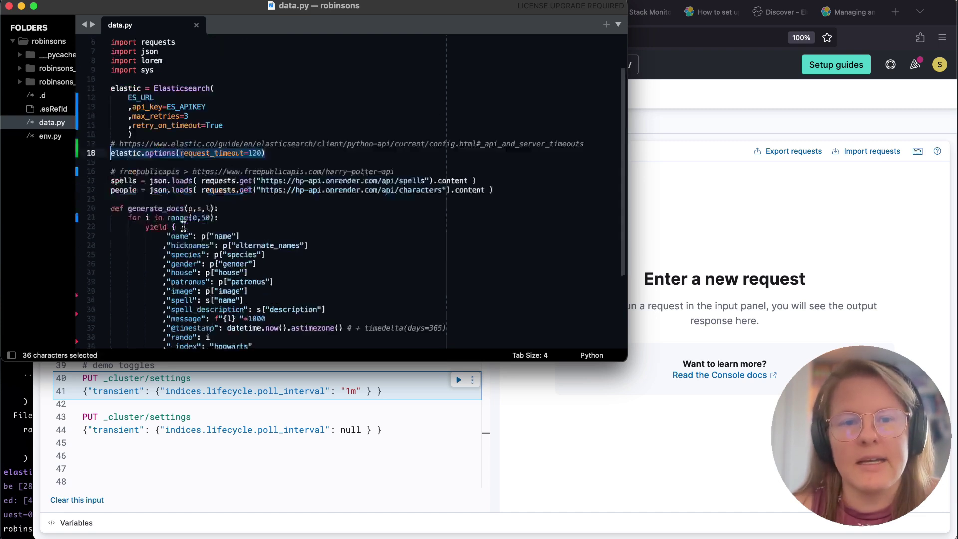
left_click(171, 114)
left_click_drag(110, 107, 399, 107)
key("Down")
key("Down")
key("Down")
key("Down")
key("Down")
key("Down")
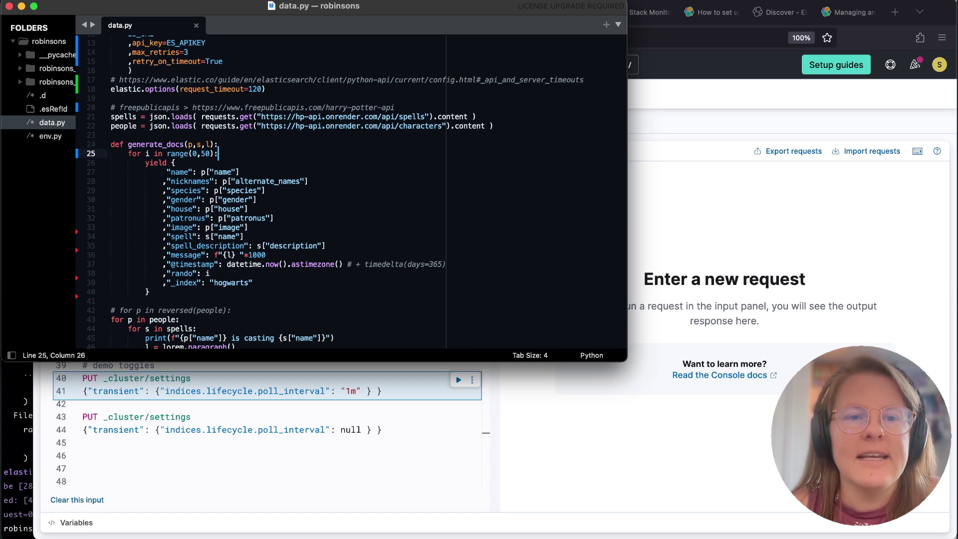
Review the generated document fields and the bulk indexing loop in data.py, highlighting the lorem.paragraph() line.
scroll(194, 152, "down", 2)
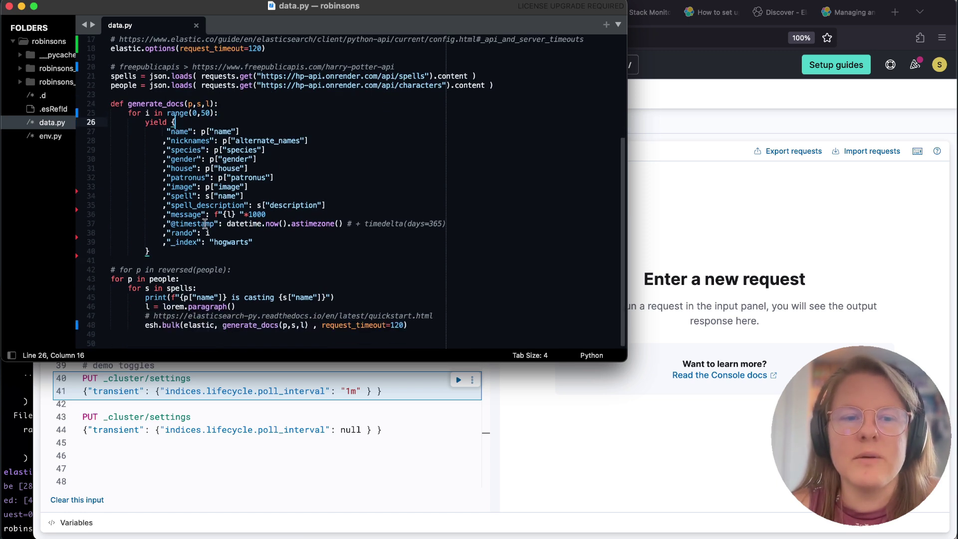
left_click(188, 307)
left_click_drag(145, 306, 236, 306)
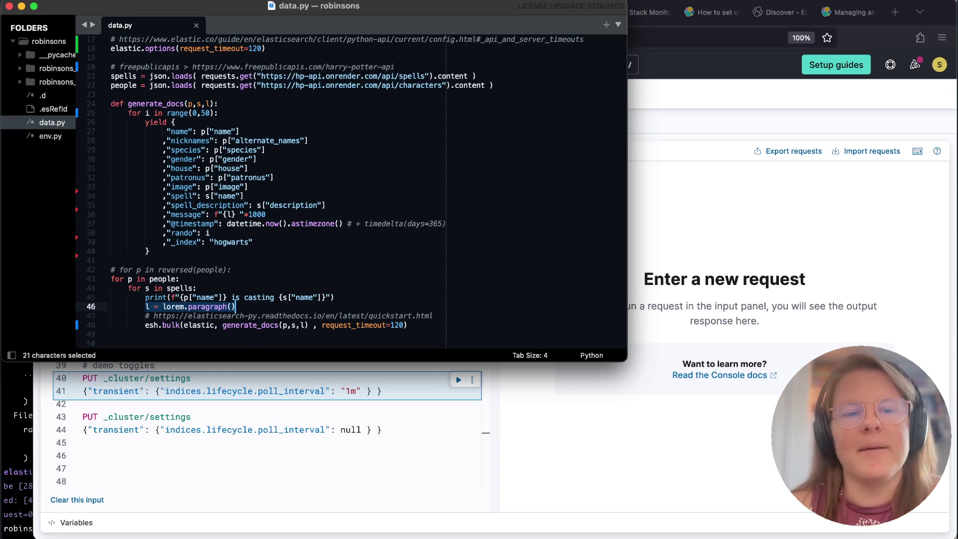
Review the esh.bulk call, the range(0,50) loop and the lorem.paragraph() line in data.py by highlighting each.
left_click(235, 325)
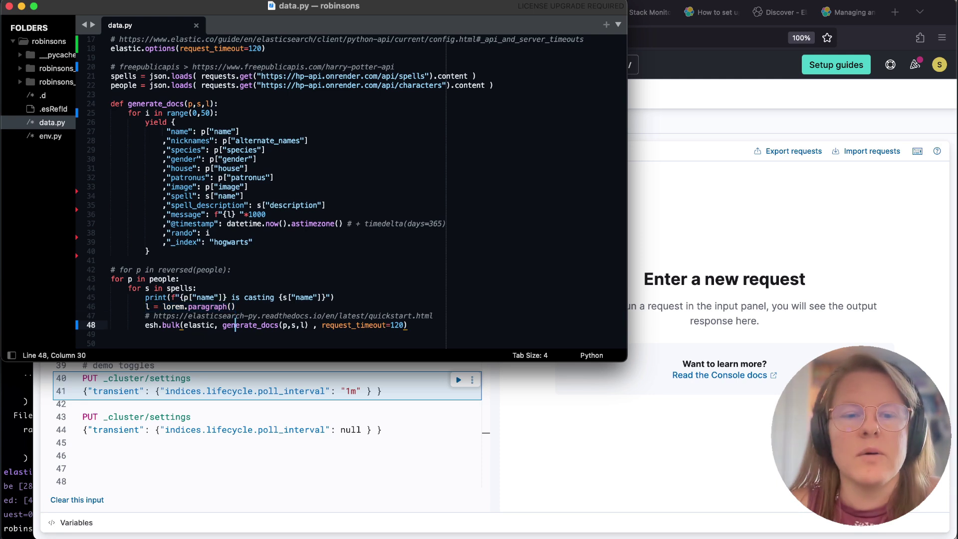
left_click(182, 324)
left_click_drag(216, 325, 145, 325)
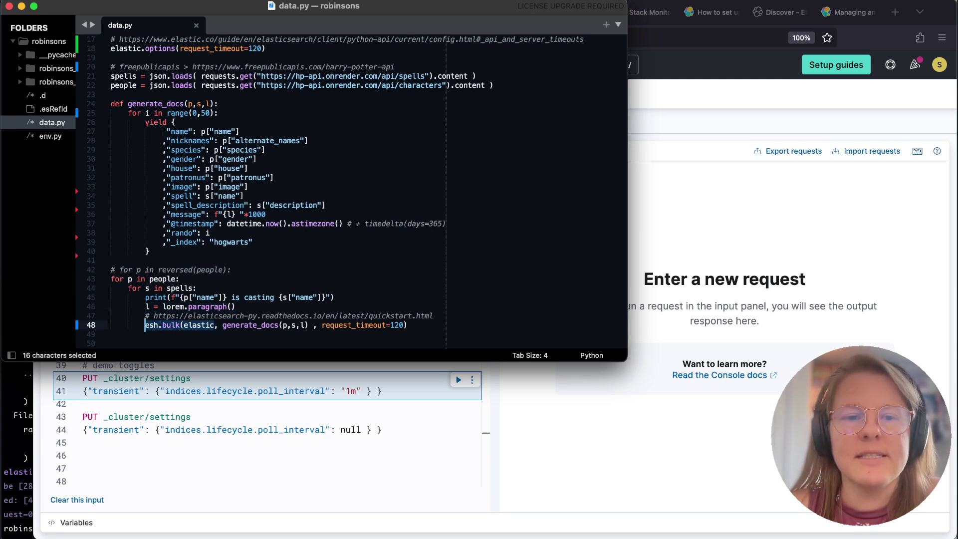
left_click_drag(216, 113, 128, 113)
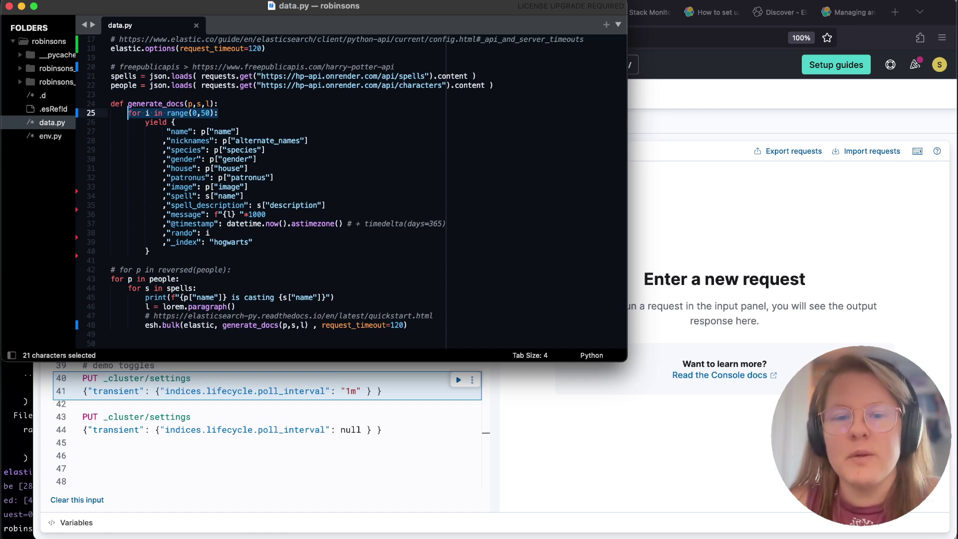
left_click(245, 304)
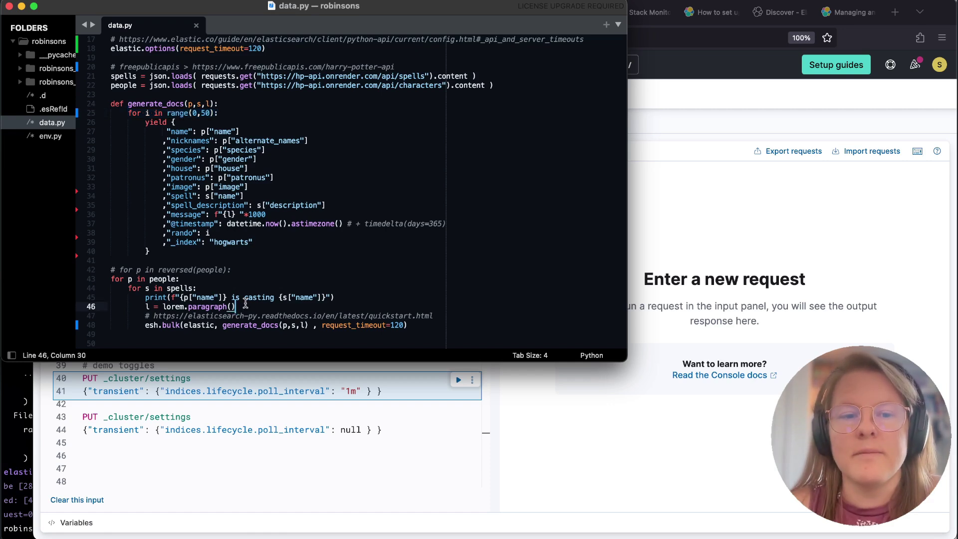
left_click_drag(245, 304, 145, 307)
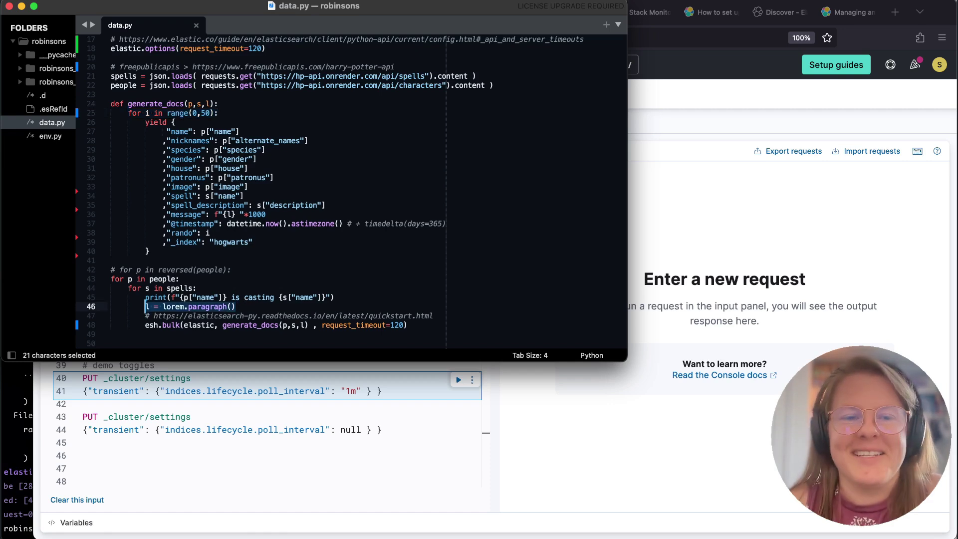
key("Right")
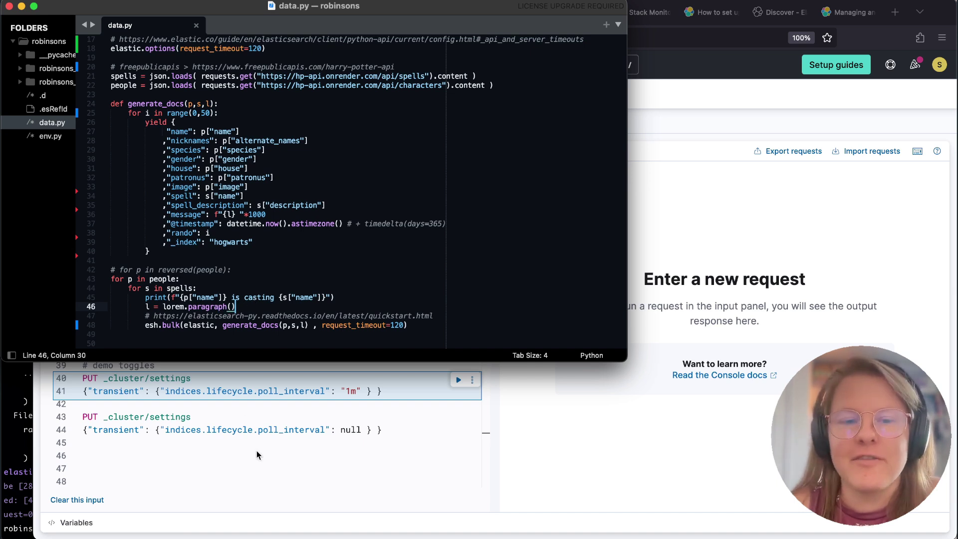
Switch back to the browser and examine the Memory Pressure chart on the deployment's Performance page.
left_click(241, 416)
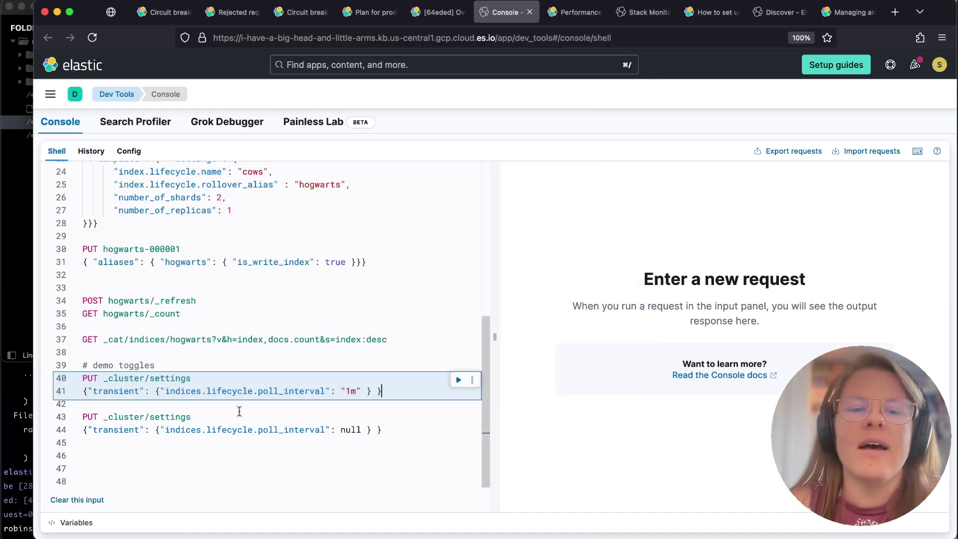
left_click(389, 389)
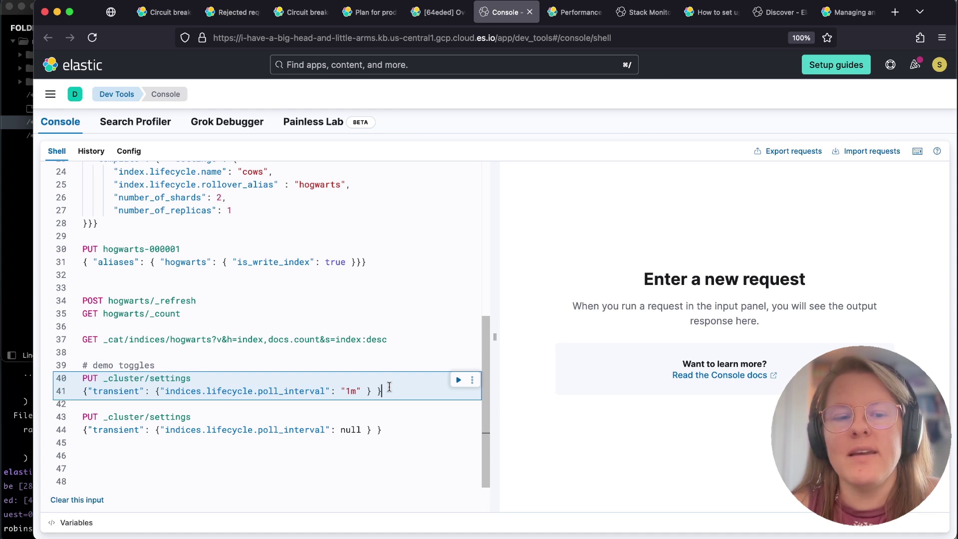
left_click(566, 15)
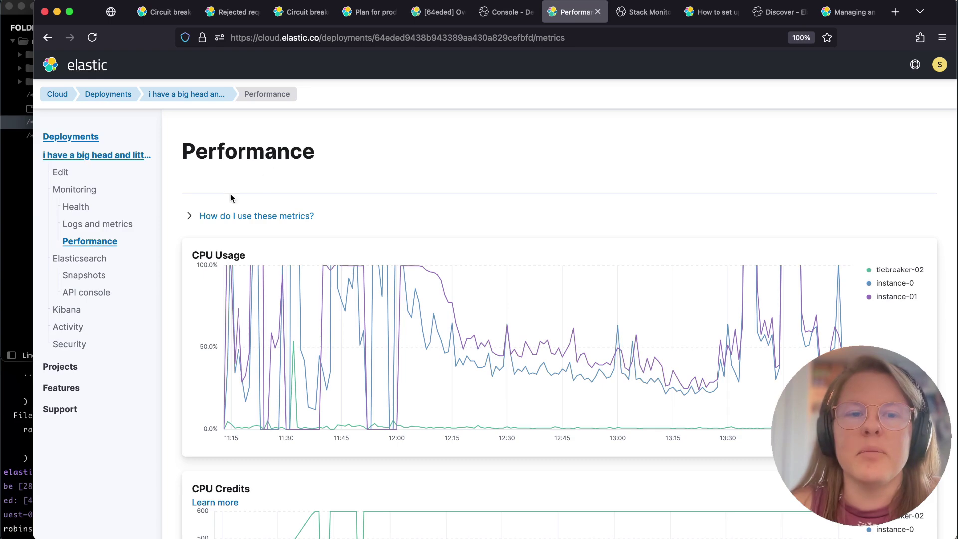
scroll(166, 368, "down", 20)
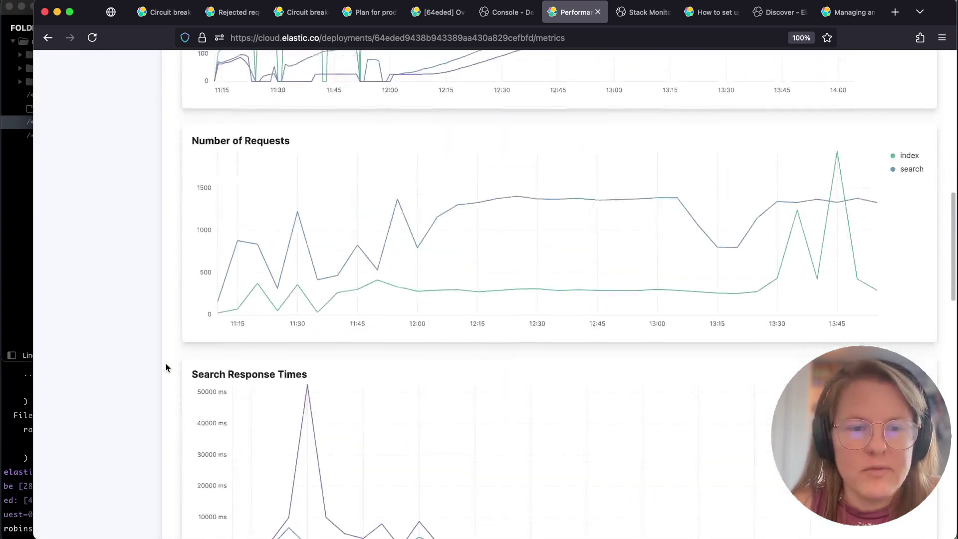
scroll(166, 368, "down", 5)
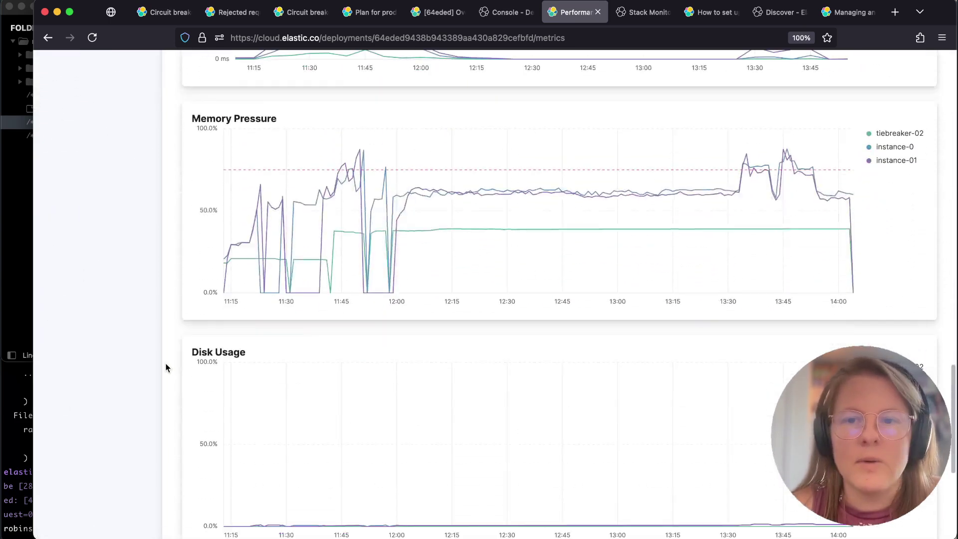
mouse_move(332, 162)
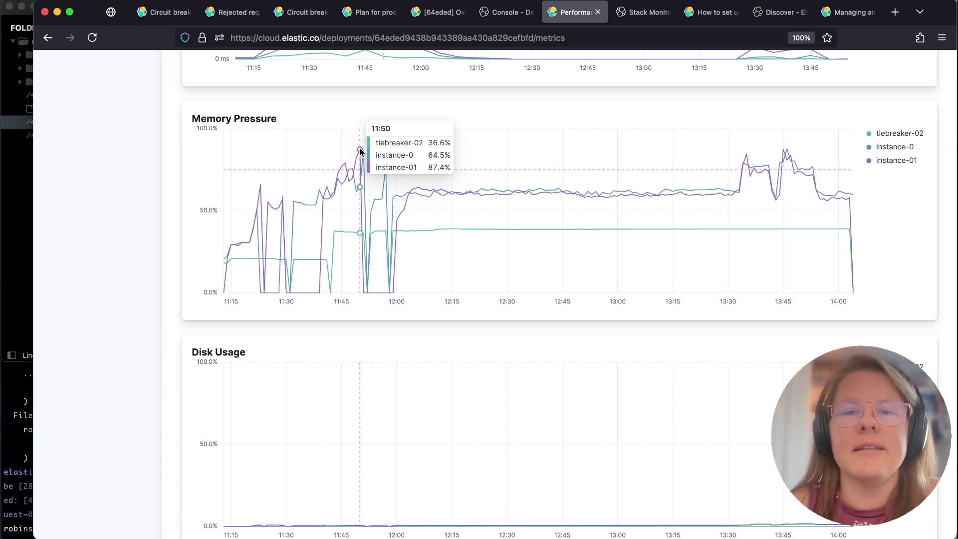
Review JVM memory pressure for each instance on the deployment overview, then return to the Performance page's Memory Pressure chart.
left_click(438, 12)
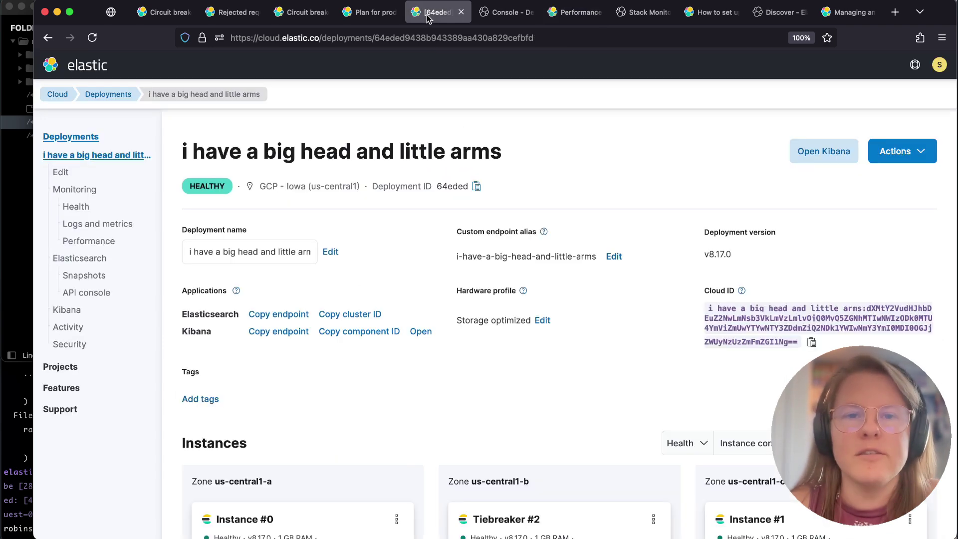
scroll(403, 457, "down", 6)
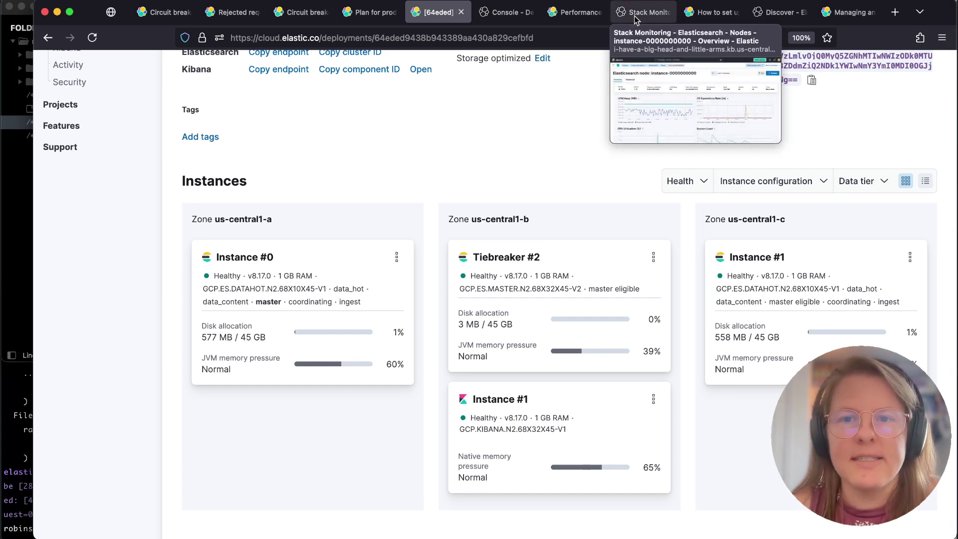
left_click(579, 12)
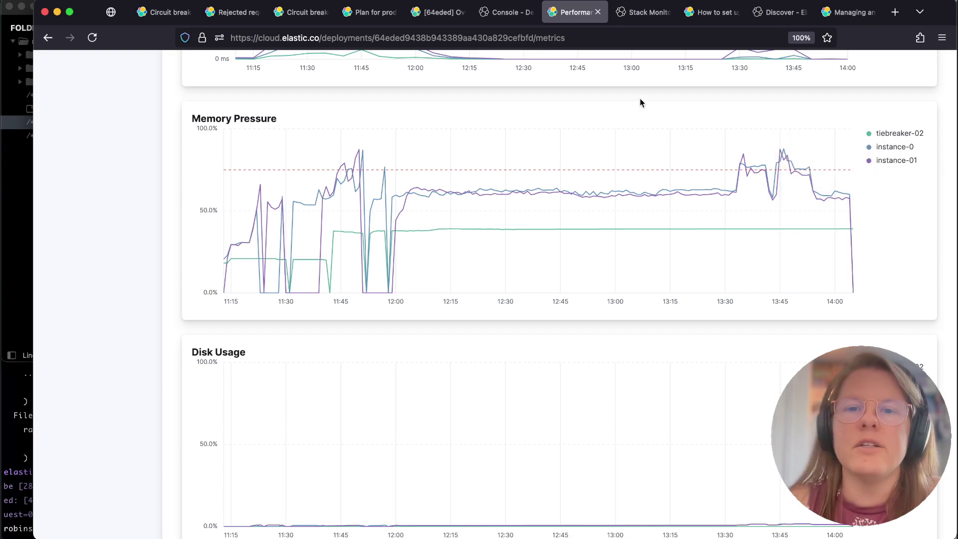
left_click(645, 14)
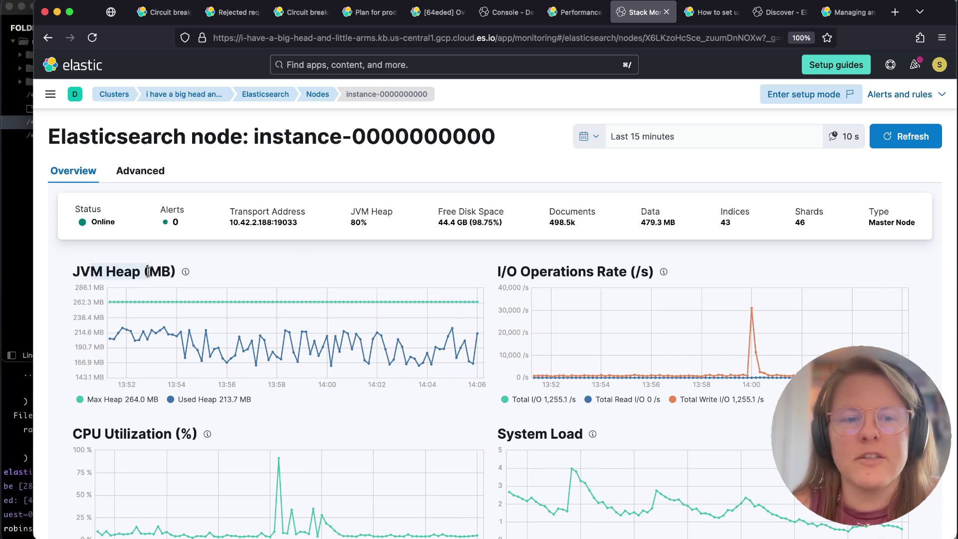
left_click(923, 144)
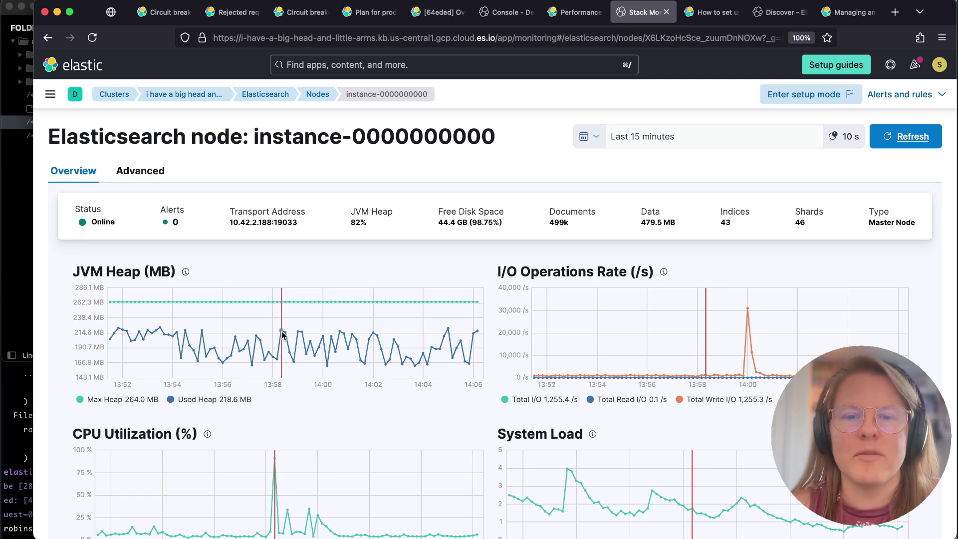
scroll(503, 414, "down", 3)
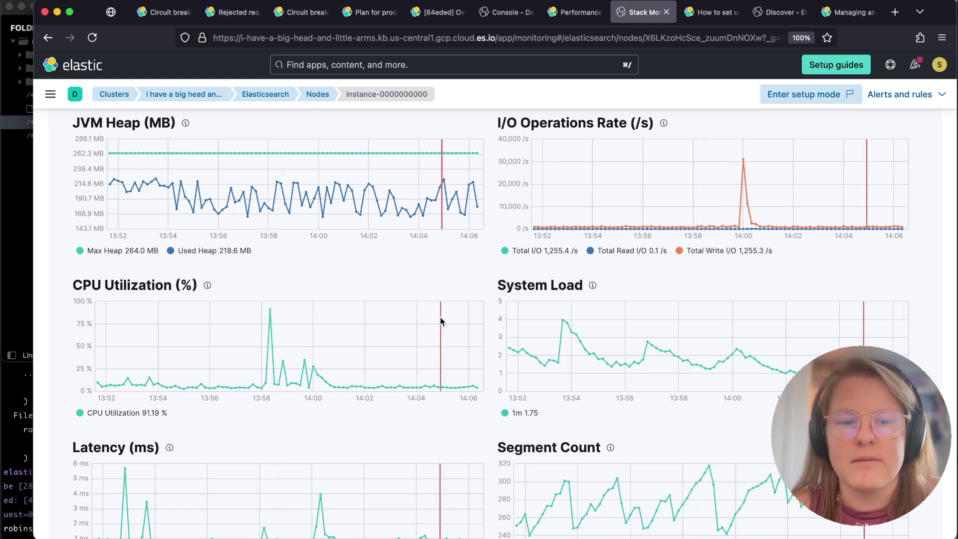
scroll(464, 357, "up", 3)
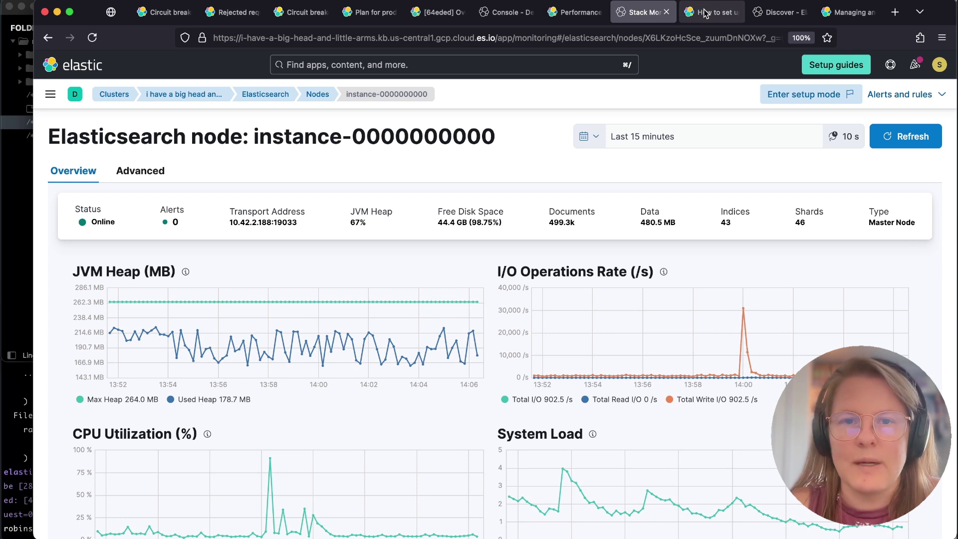
Switch to the terminal, highlight the circuit_breaking_exception error, and run py data.py in each of the first four sessions.
left_click(10, 444)
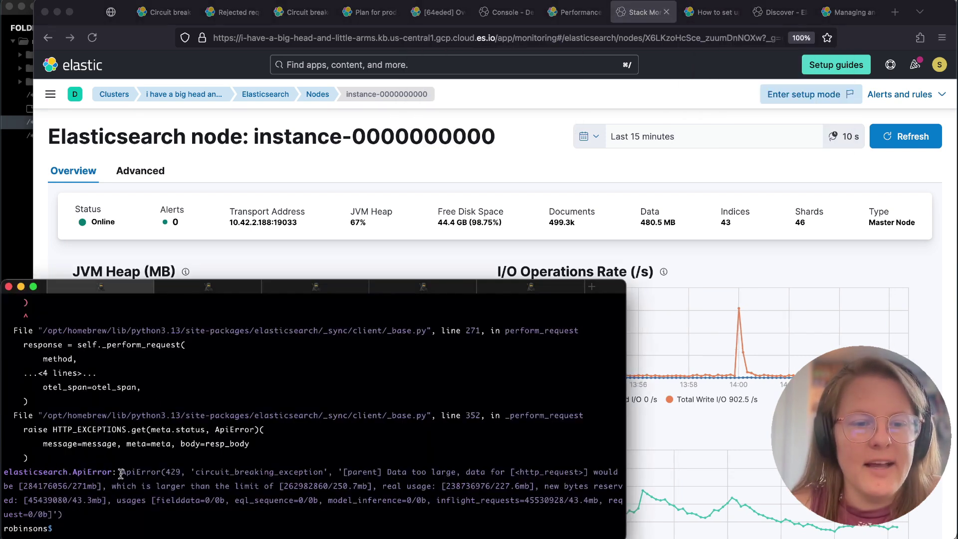
left_click_drag(119, 471, 343, 472)
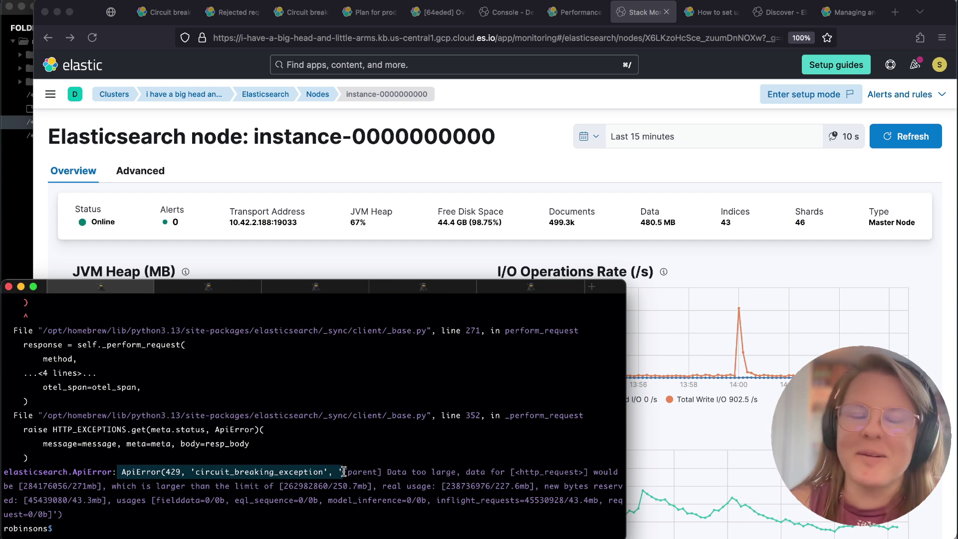
left_click(118, 535)
type("py data.py")
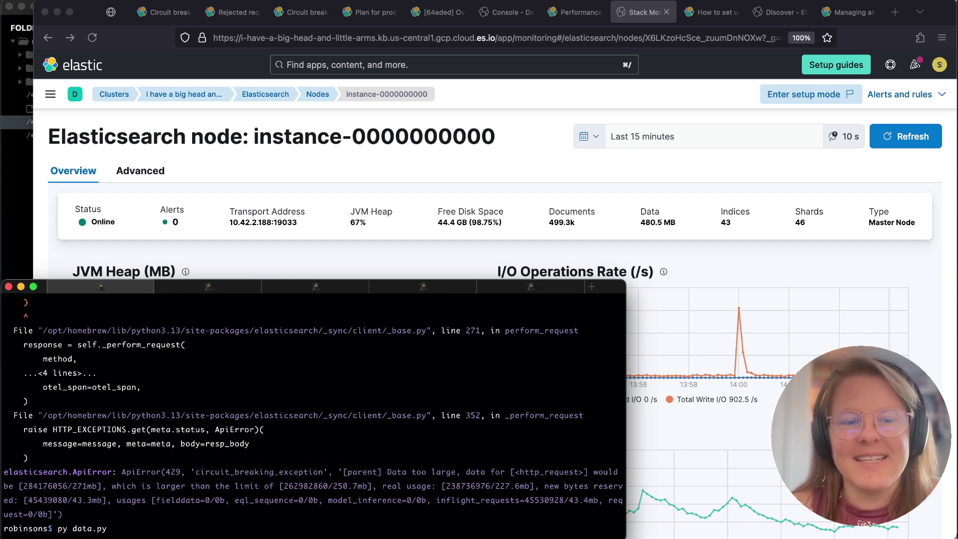
key("Return")
key("ctrl+Tab")
key("Return")
key("ctrl+Tab")
key("Return")
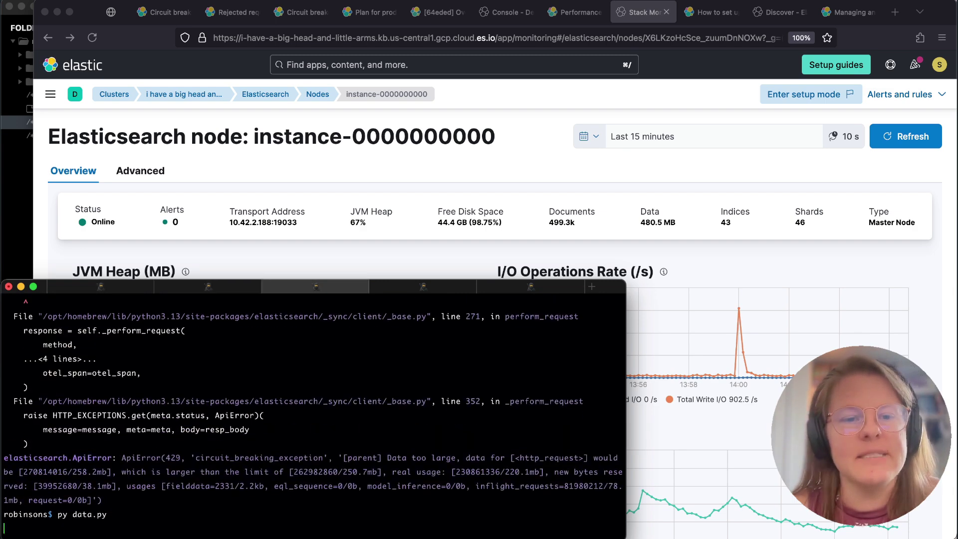
key("ctrl+Tab")
key("Return")
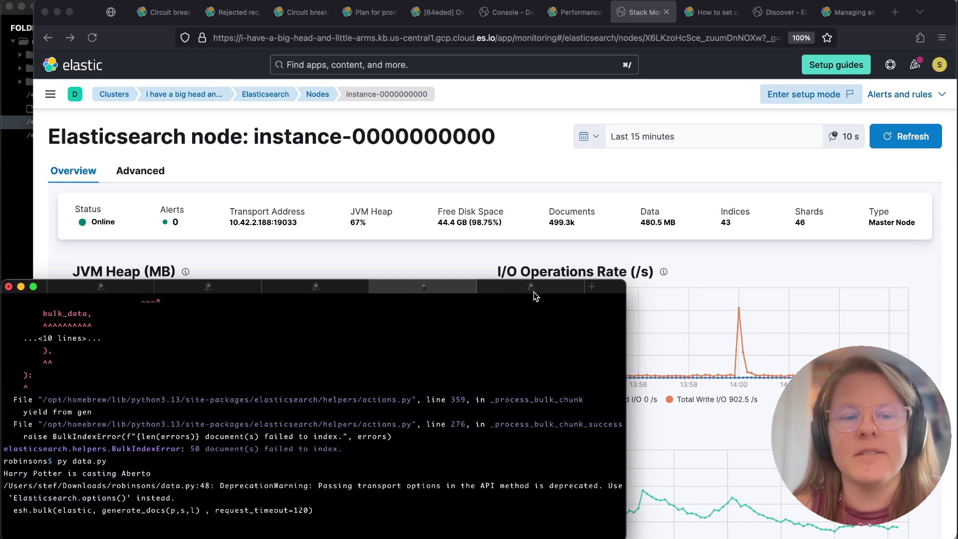
Examine the _nodes/stats/breaker query in the fifth terminal session and highlight the tripped_count values for both instances.
left_click(533, 291)
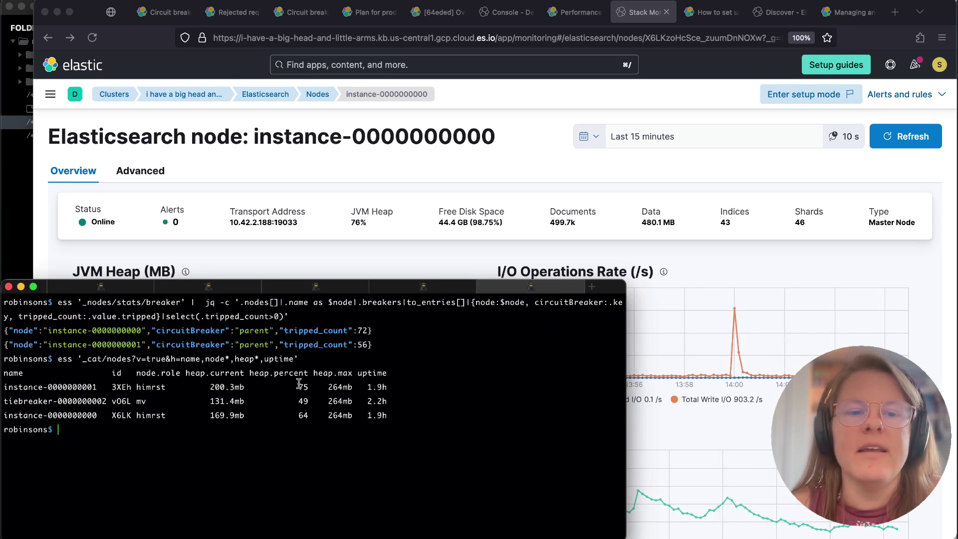
left_click_drag(83, 302, 181, 304)
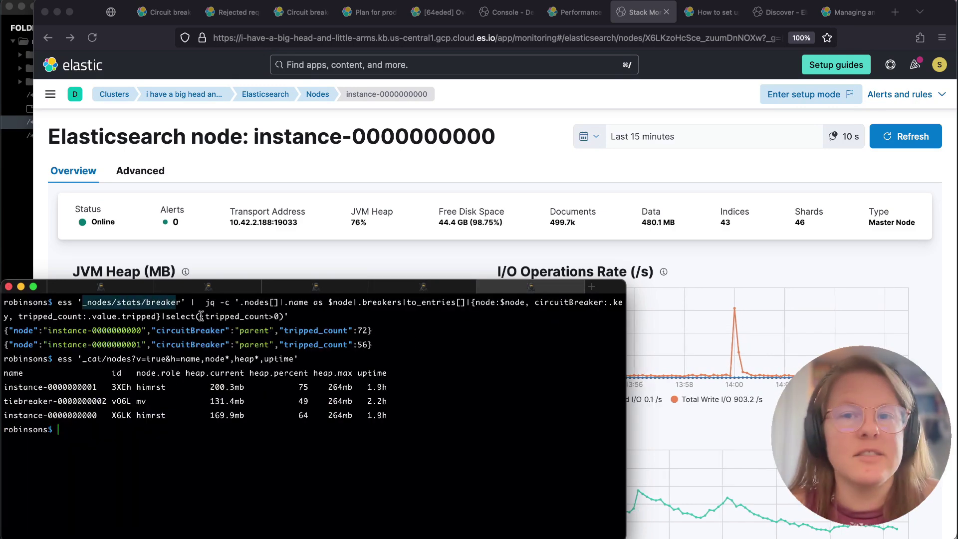
left_click(230, 344)
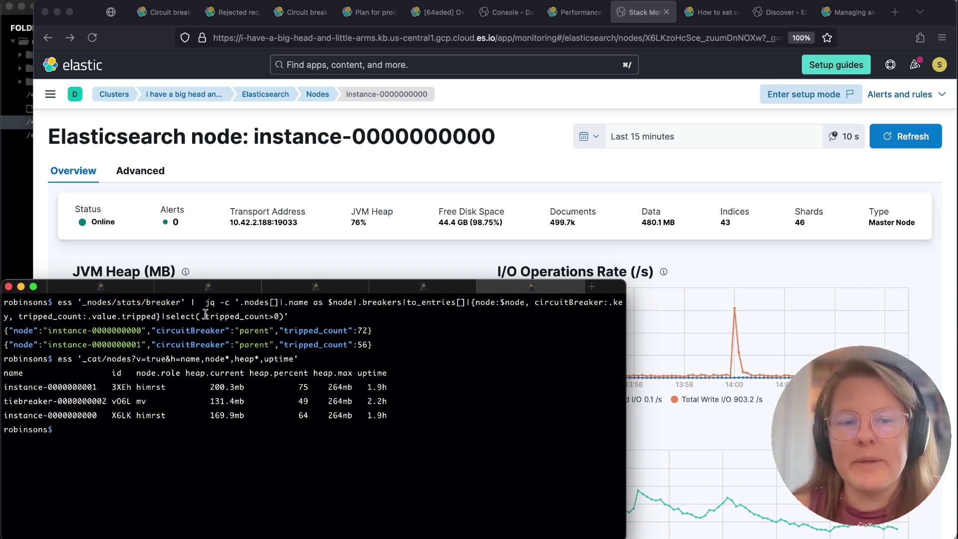
left_click_drag(88, 304, 146, 305)
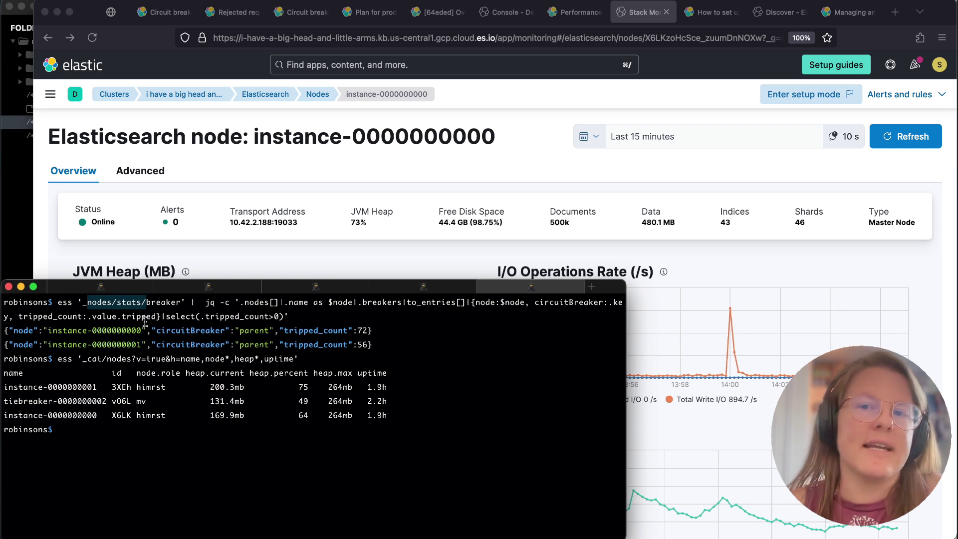
double_click(325, 331)
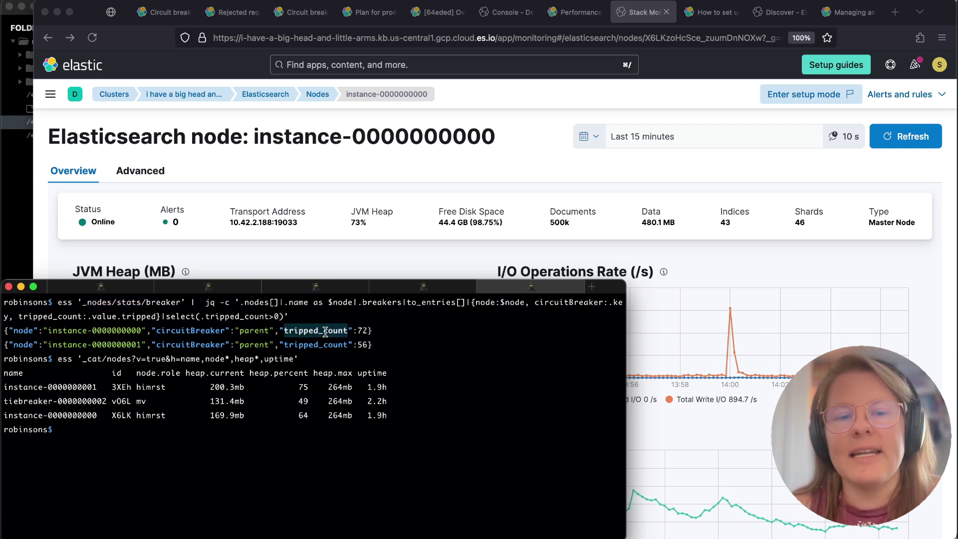
double_click(363, 331)
double_click(362, 345)
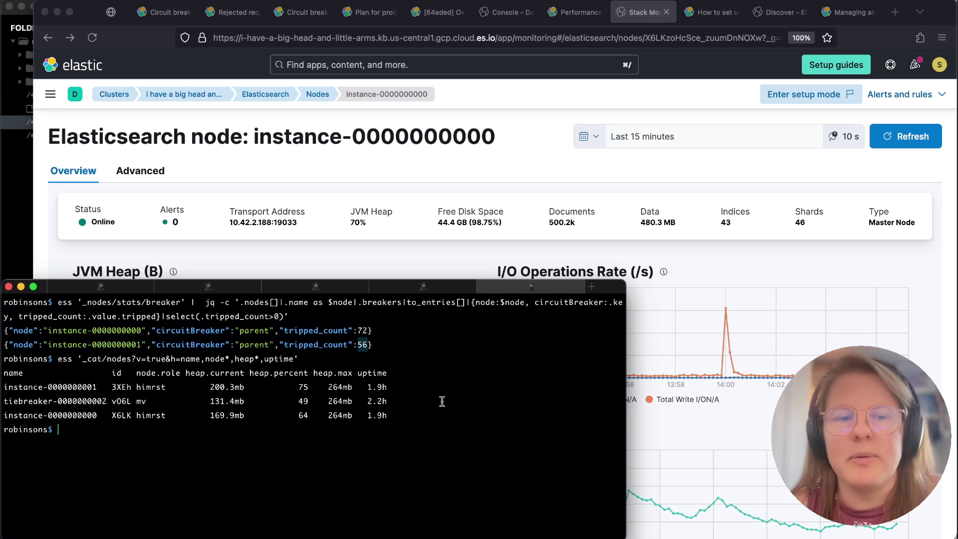
key("Up")
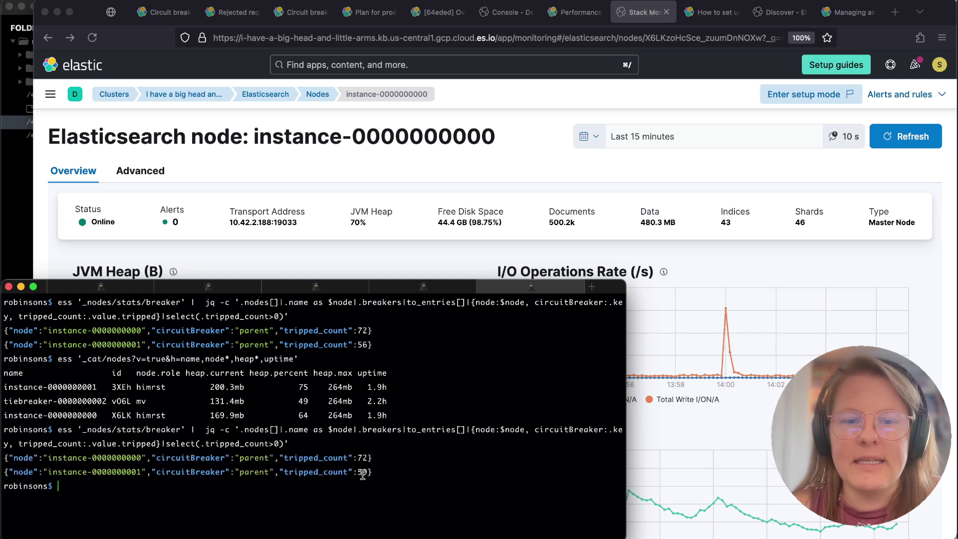
double_click(362, 471)
Check the data.py output across the ingestion sessions for errors, comparing it with the tripped breaker counts.
key("super+1")
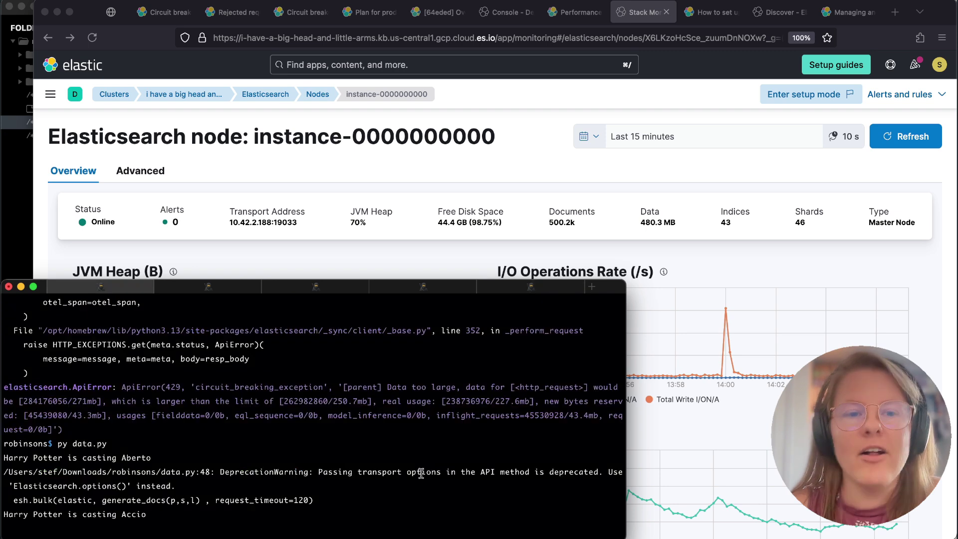
key("super+2")
key("super+3")
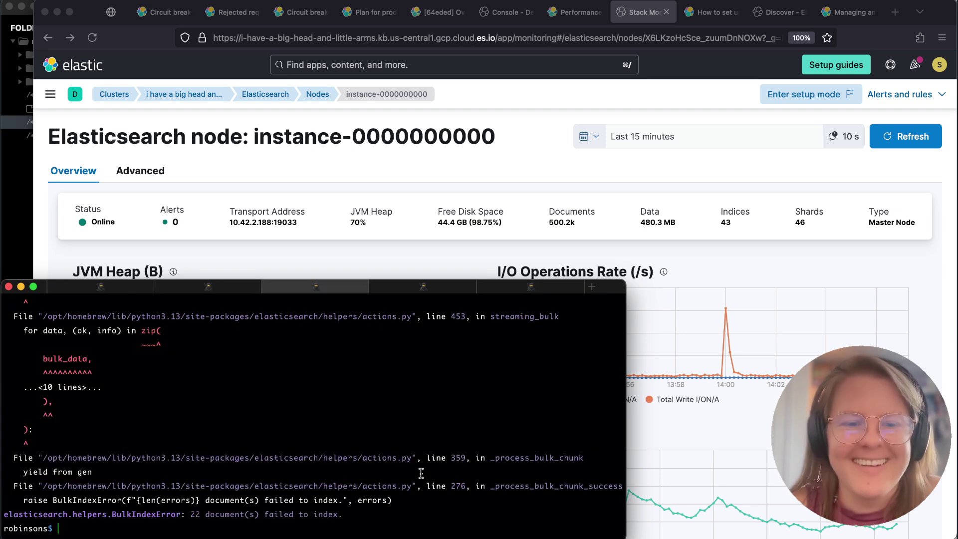
key("super+4")
key("super+5")
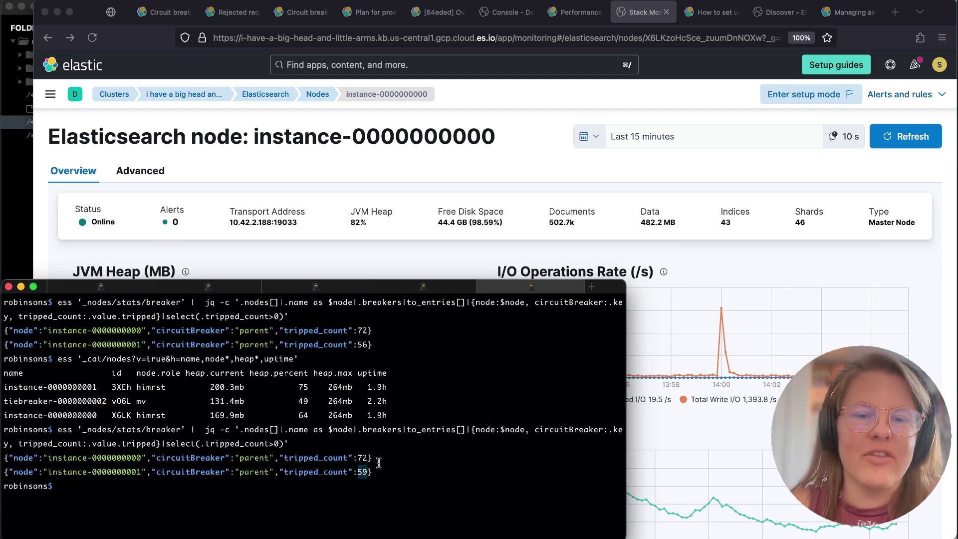
left_click(389, 472)
key("super+1")
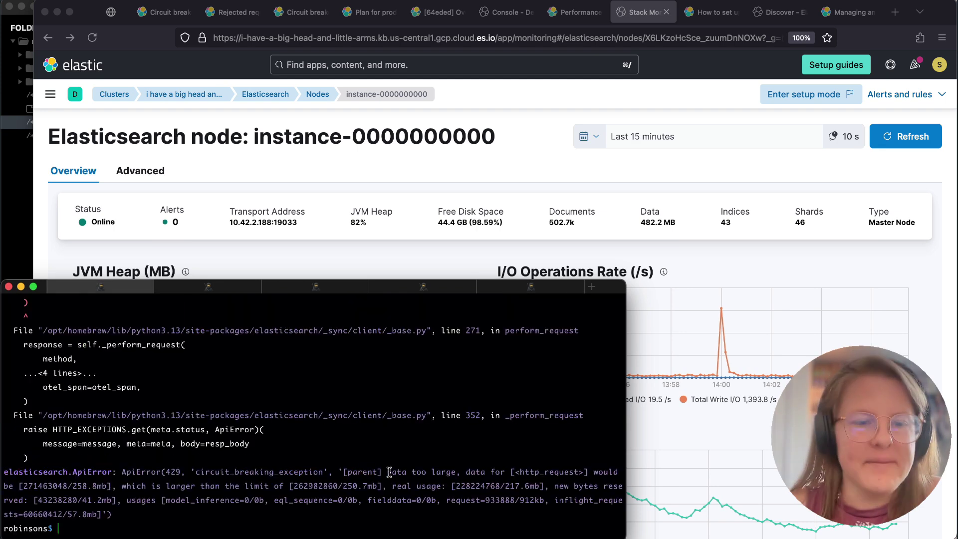
Rerun py data.py in the first three terminal sessions, highlight the circuit_breaking_exception error, and check the fourth session's output.
type("py data.py")
key("Return")
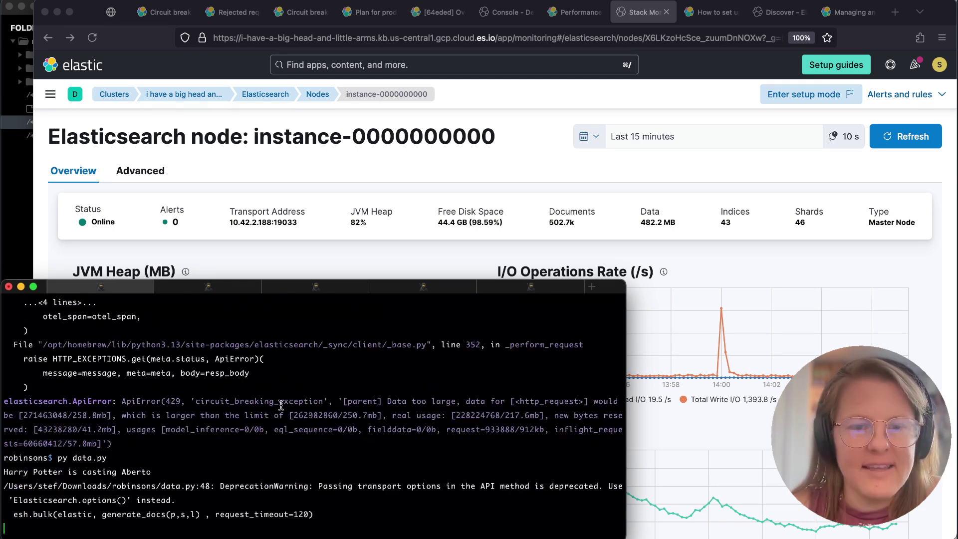
left_click_drag(278, 401, 336, 430)
key("super+2")
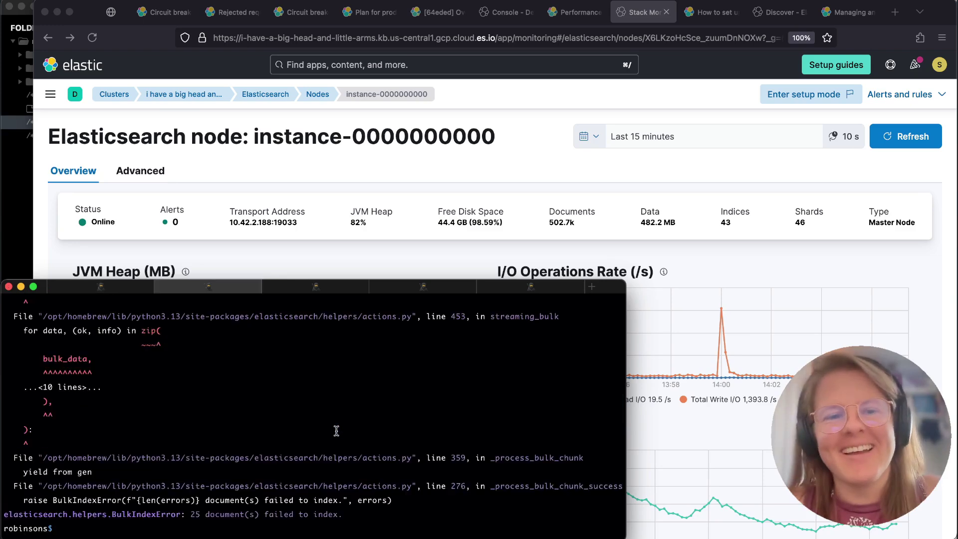
key("Up")
key("super+3")
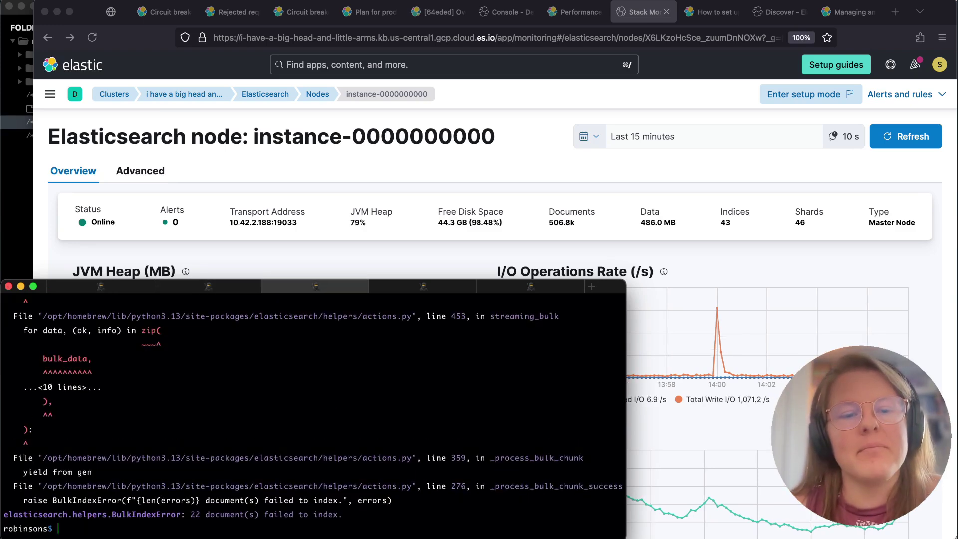
key("Up")
key("Return")
key("super+4")
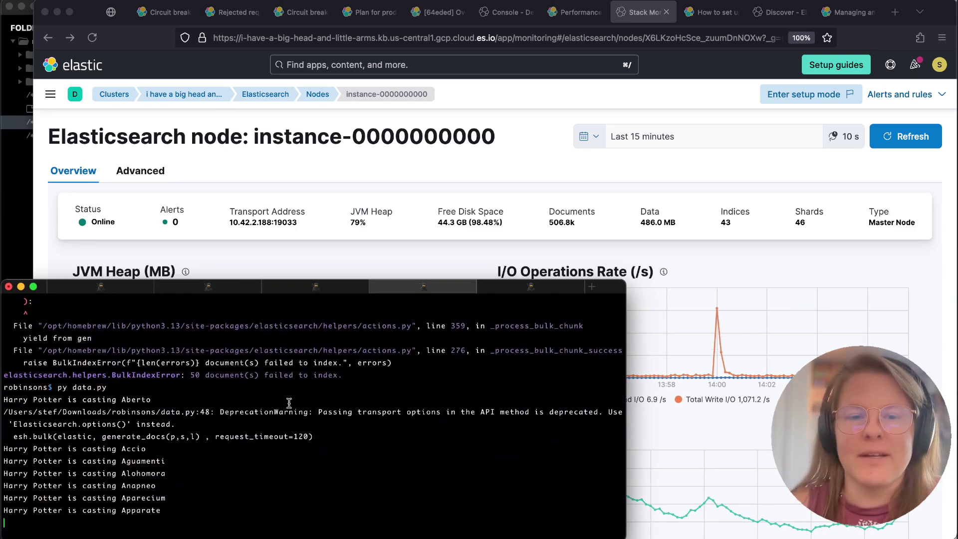
Rerun the _nodes/stats/breaker query in the fifth terminal session and highlight the tripped_count values for both instances.
key("super+5")
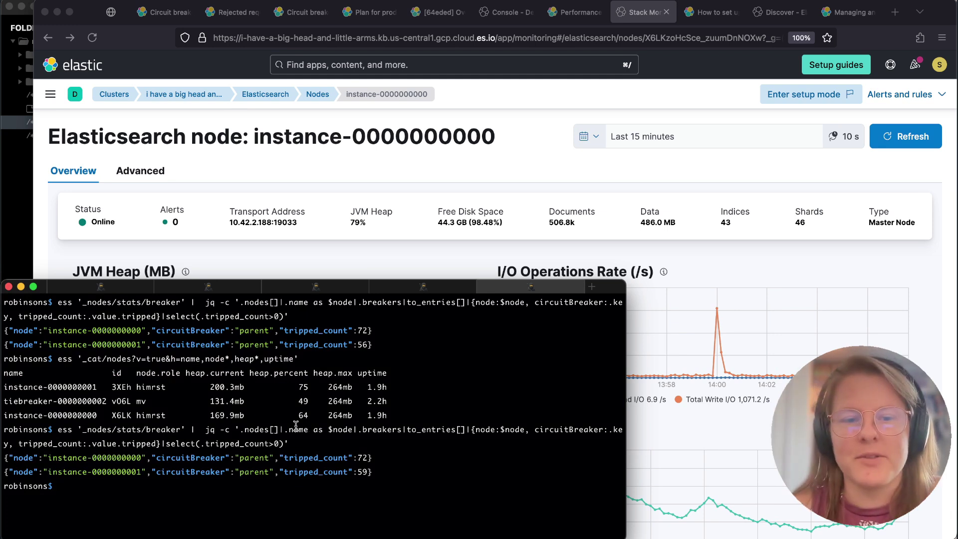
key("Up")
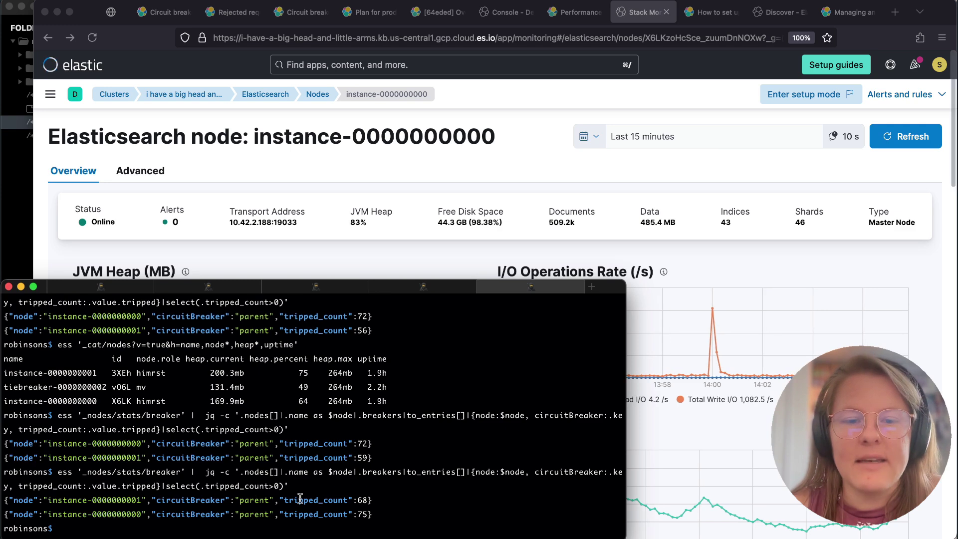
left_click_drag(298, 500, 397, 512)
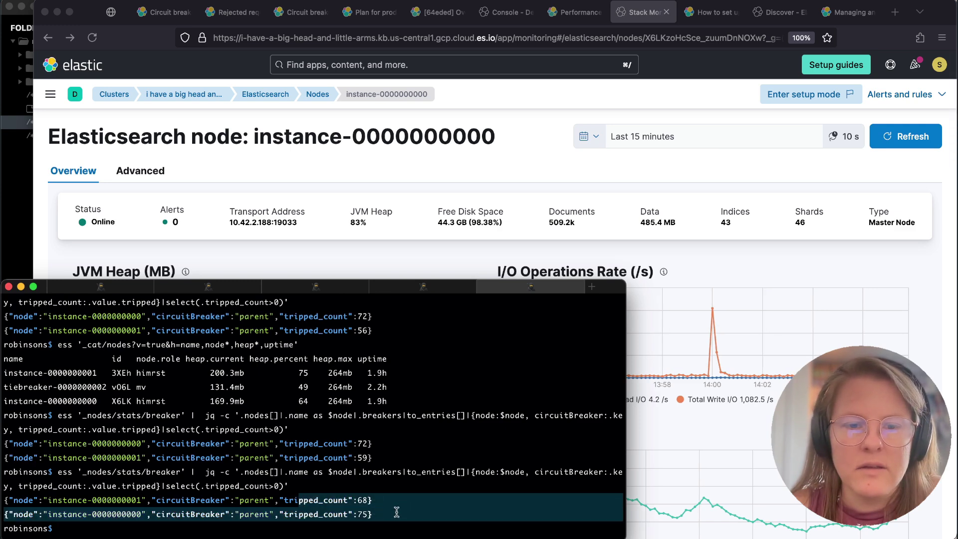
key("Up")
key("Up")
key("Up")
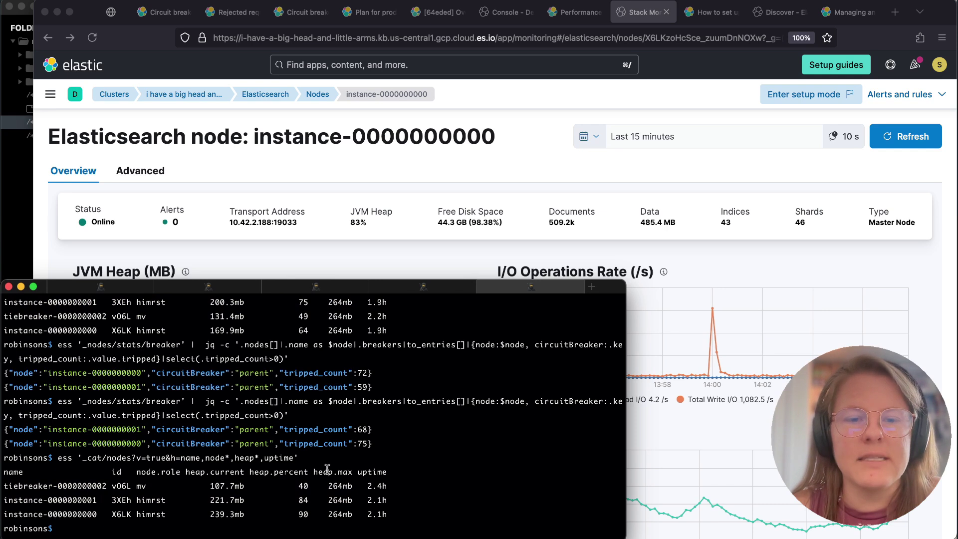
left_click_drag(298, 486, 309, 519)
left_click(310, 519)
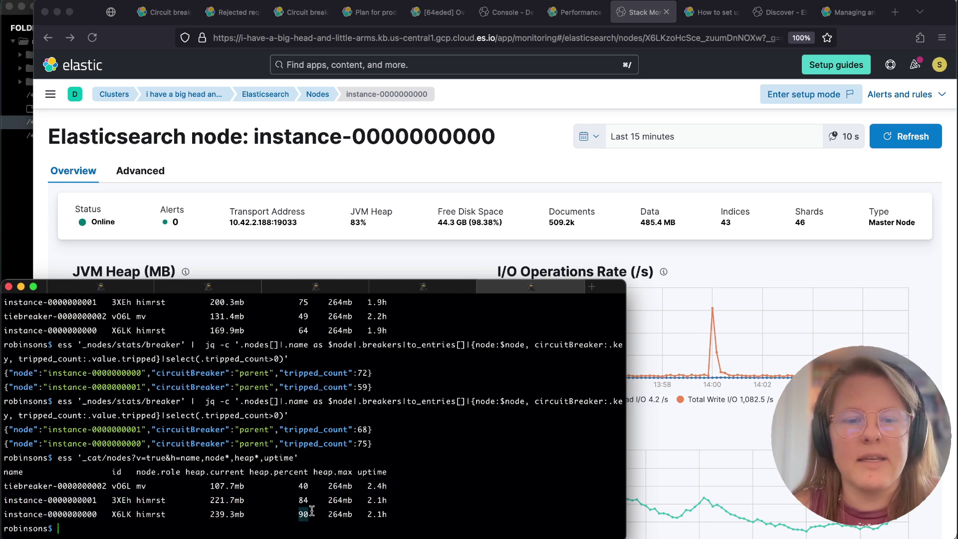
key("Up")
key("Return")
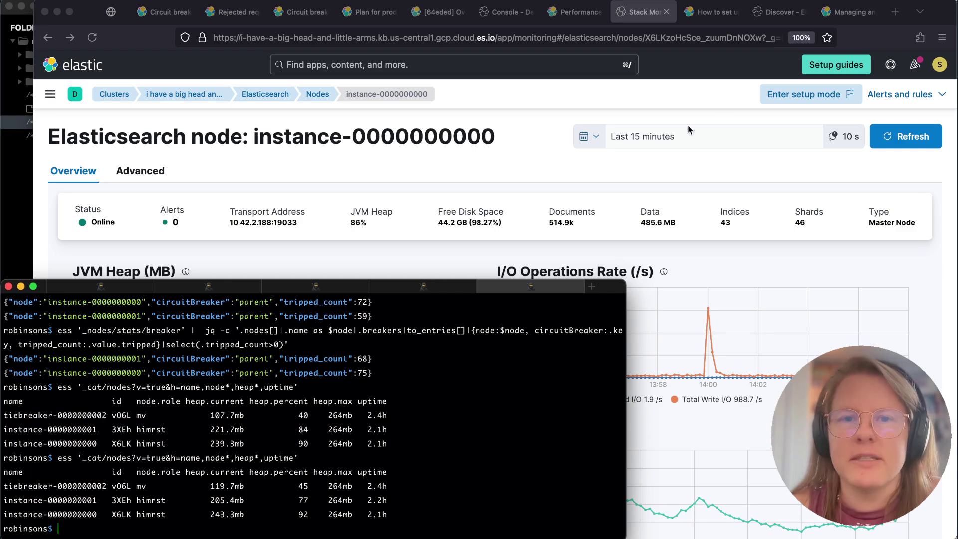
Highlight Instance #0's JVM memory pressure in the browser's deployment overview, and open the Time to scale section of the Elasticsearch memory blog post.
left_click(432, 12)
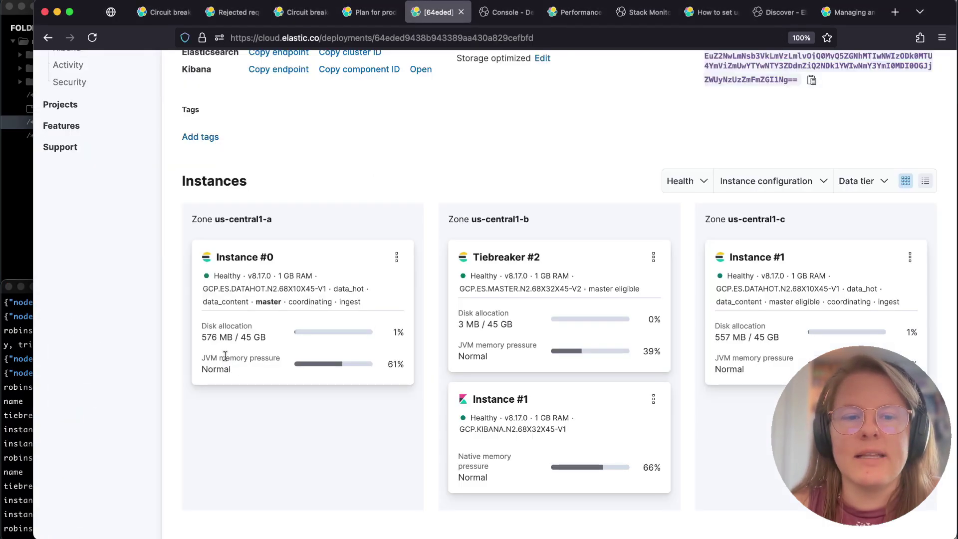
left_click_drag(222, 352, 286, 359)
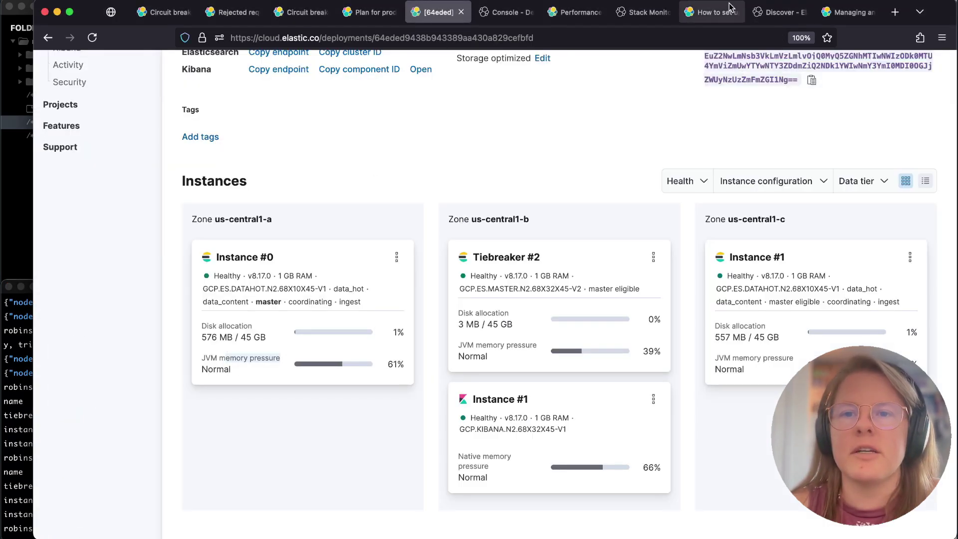
left_click(711, 12)
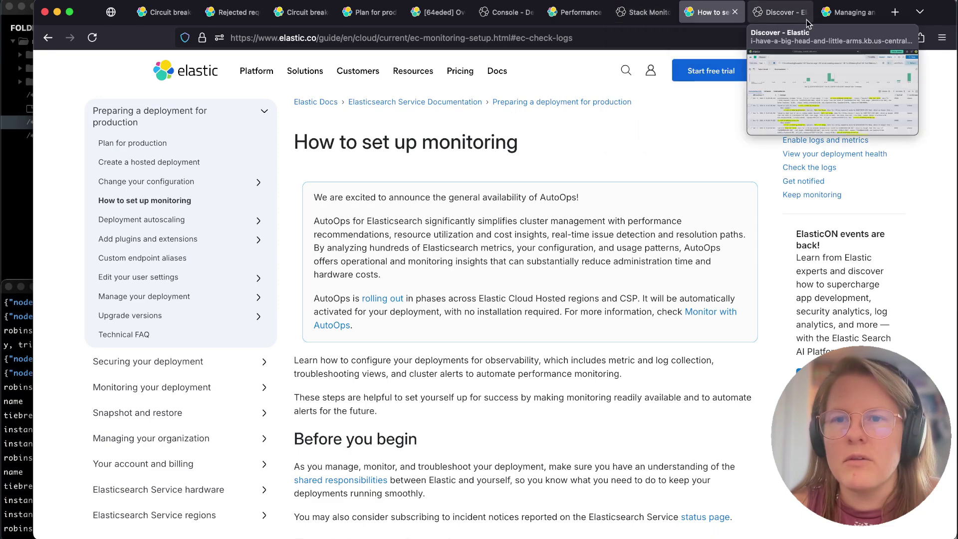
left_click(846, 15)
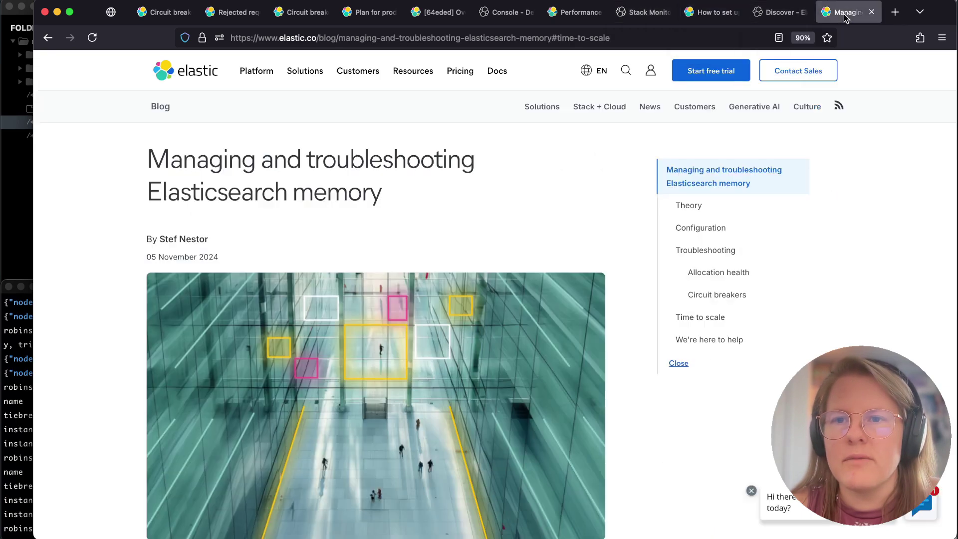
left_click(701, 317)
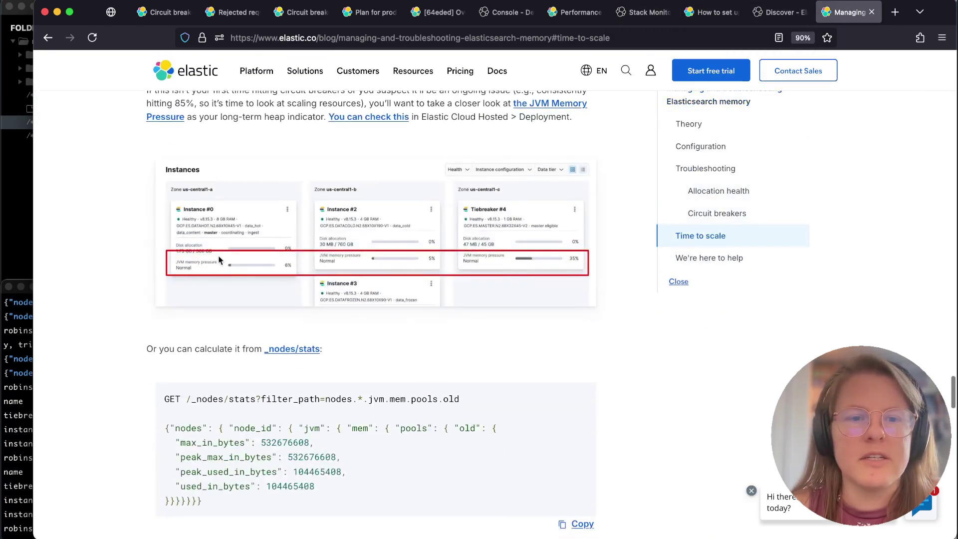
Highlight the _nodes/stats query and the used_in_bytes and max_in_bytes terms of the JVM Memory Pressure formula in the blog post.
scroll(201, 314, "down", 2)
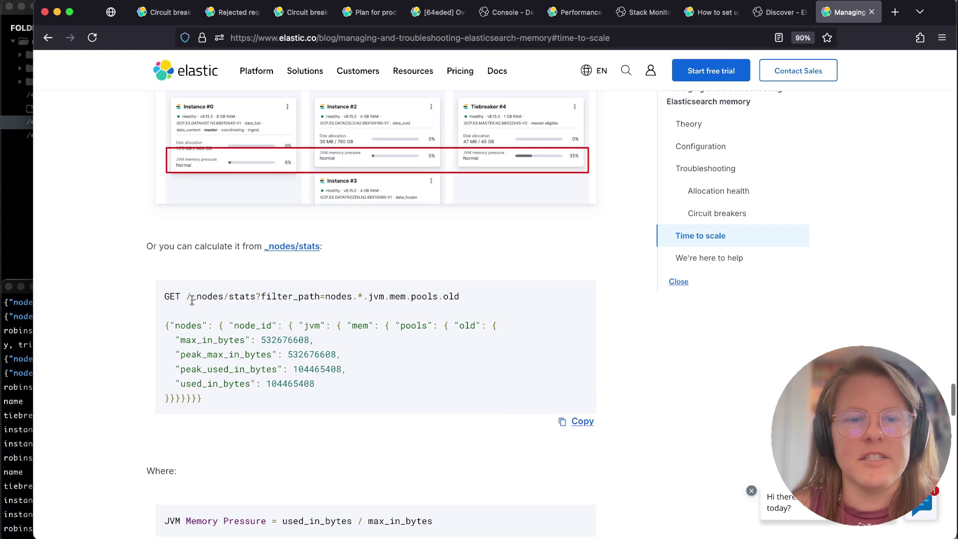
left_click_drag(192, 297, 405, 295)
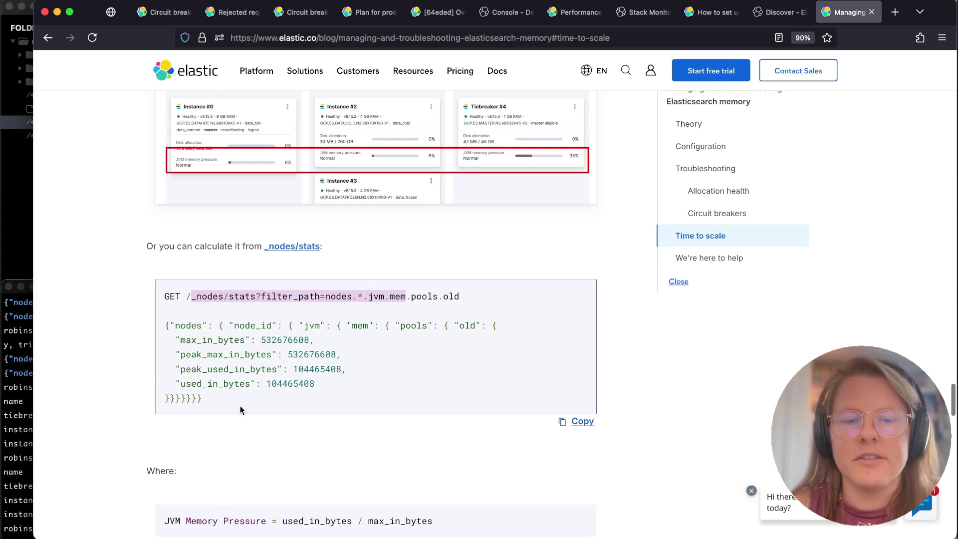
scroll(241, 408, "down", 2)
left_click(290, 443)
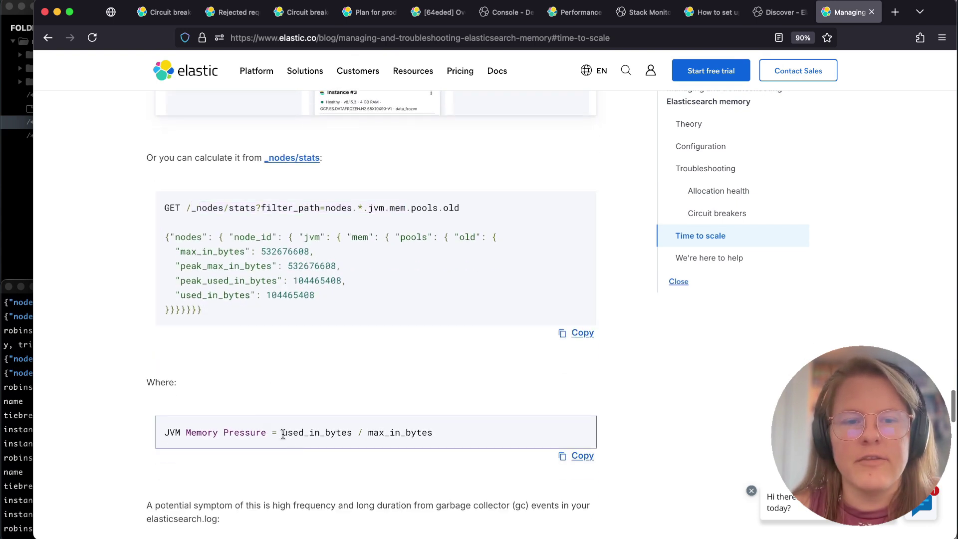
left_click_drag(235, 291, 177, 280)
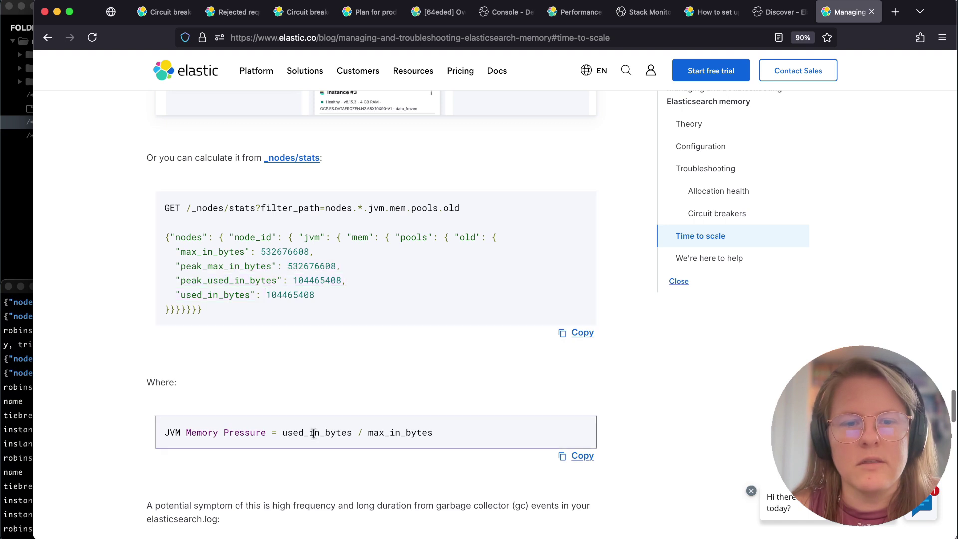
double_click(319, 432)
double_click(394, 432)
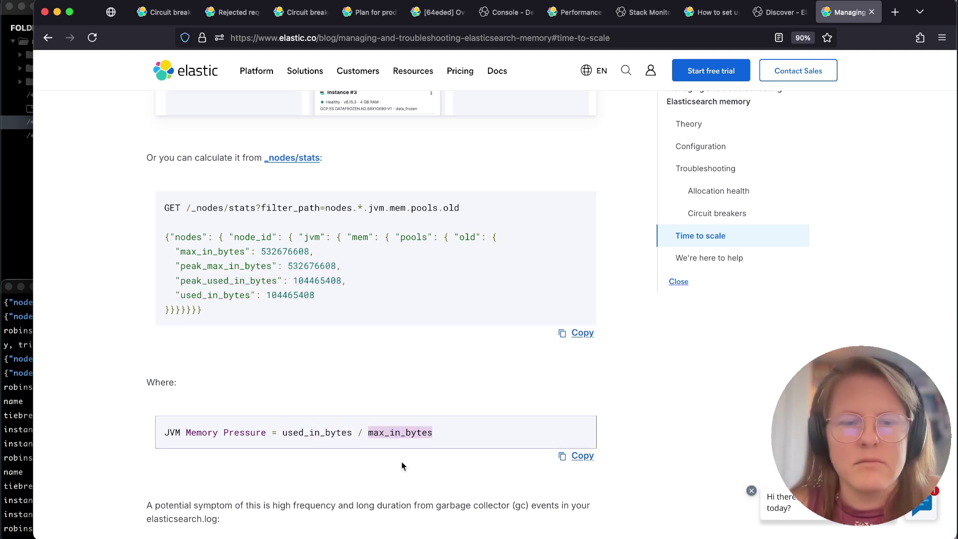
Reload the deployment's Performance page and examine the latest values for the instances in the Memory Pressure chart.
mouse_move(647, 20)
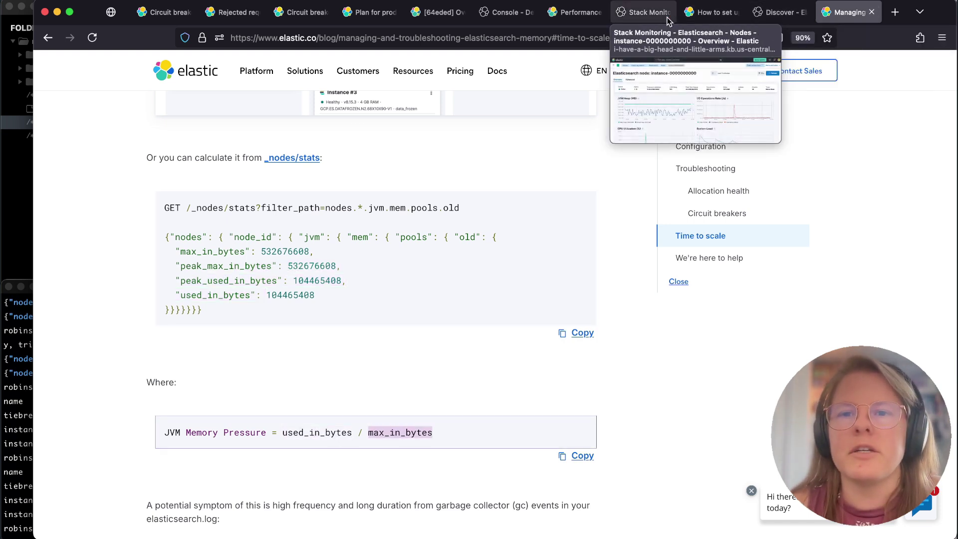
mouse_move(567, 18)
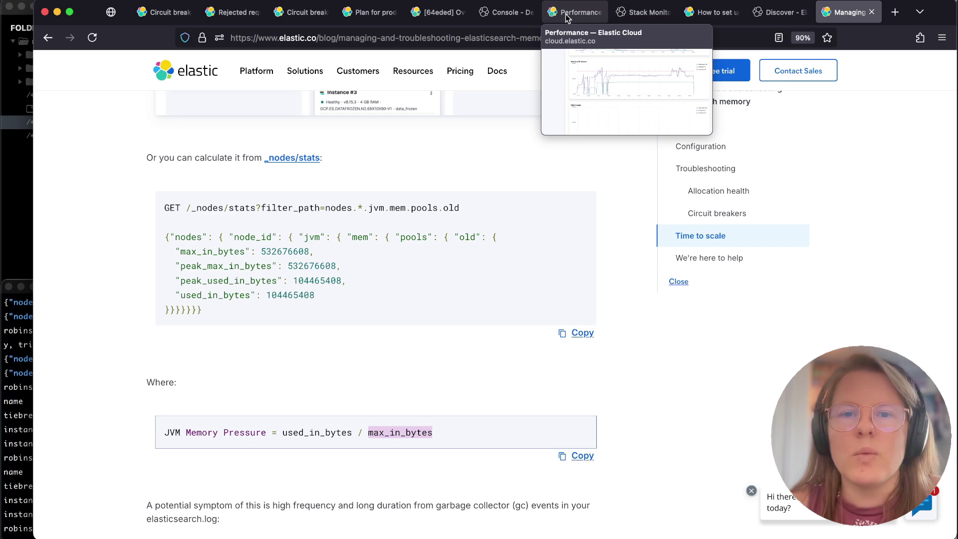
left_click(567, 18)
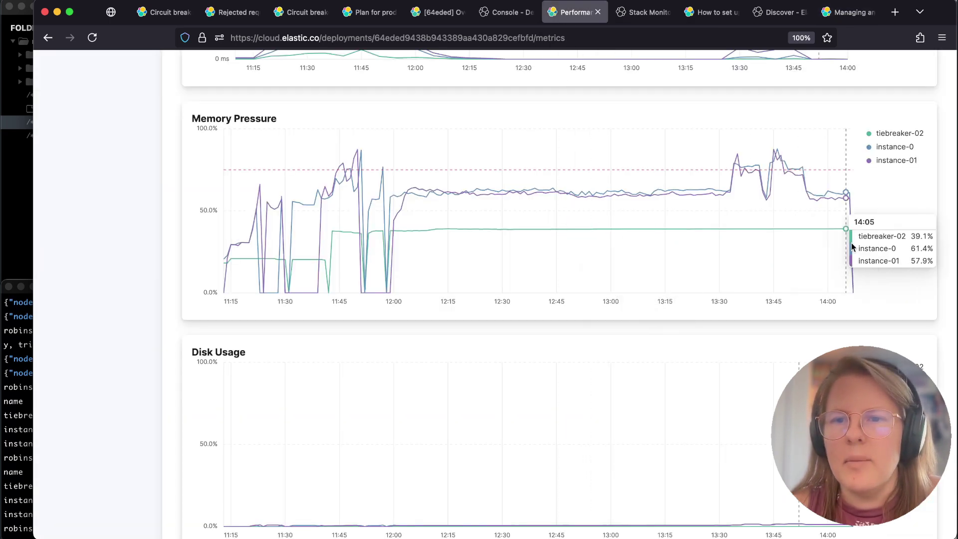
key("super+r")
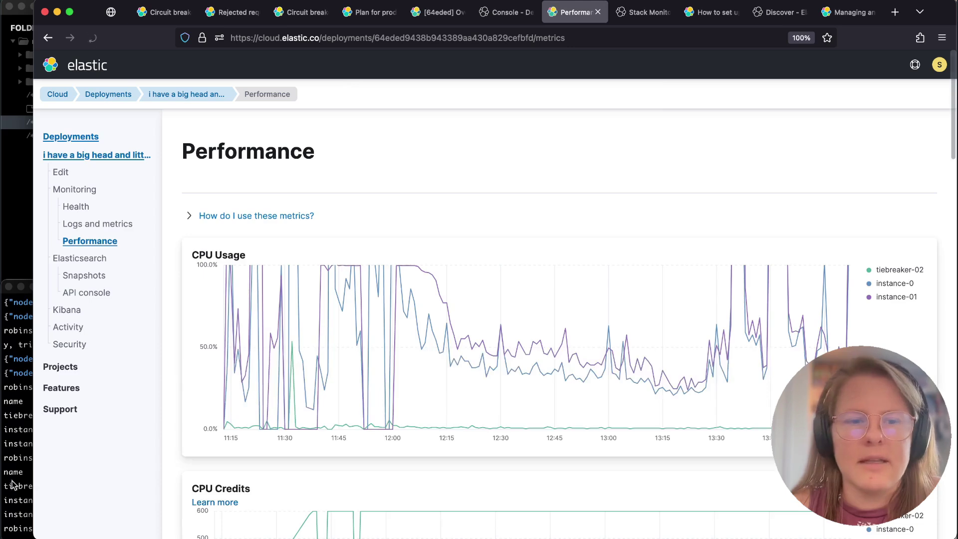
scroll(160, 463, "down", 20)
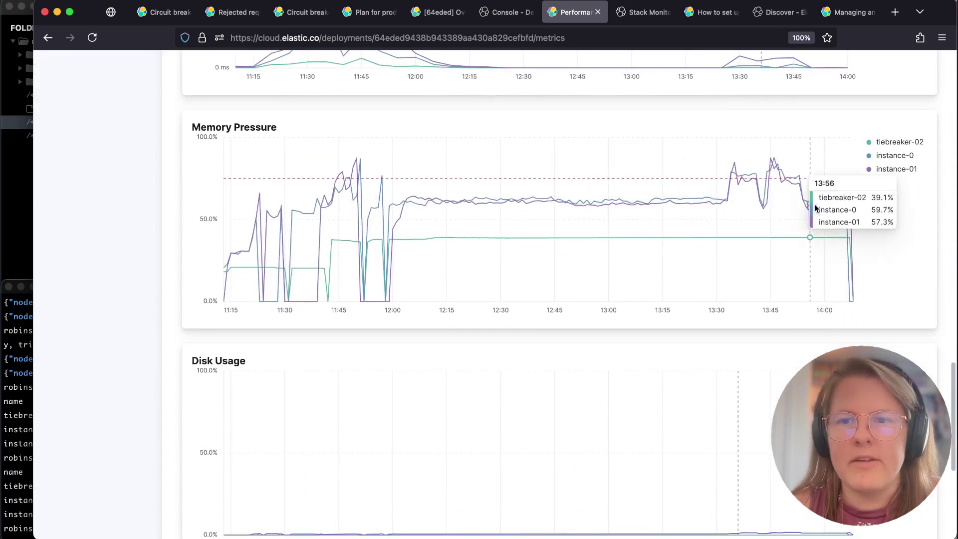
mouse_move(851, 183)
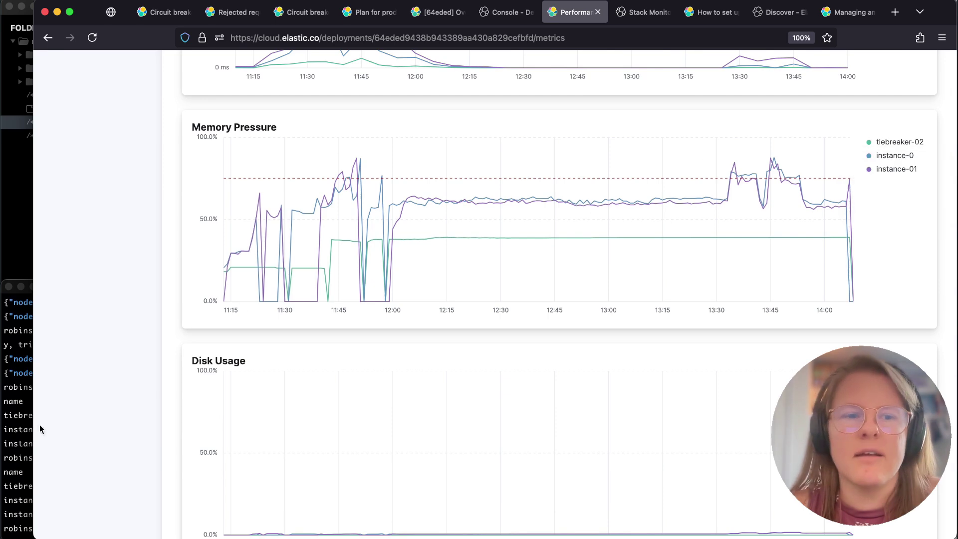
Switch to the terminal and restart py data.py in the ingestion sessions, leaving the second session's running script in progress.
left_click(3, 434)
key("super+1")
key("Up")
key("Return")
key("super+2")
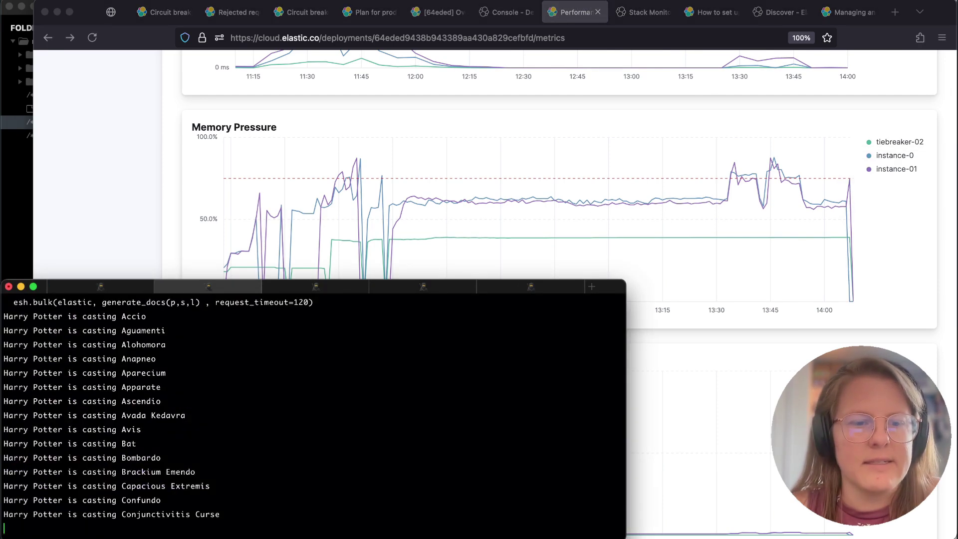
key("Up")
key("super+3")
key("Up")
key("Return")
key("super+4")
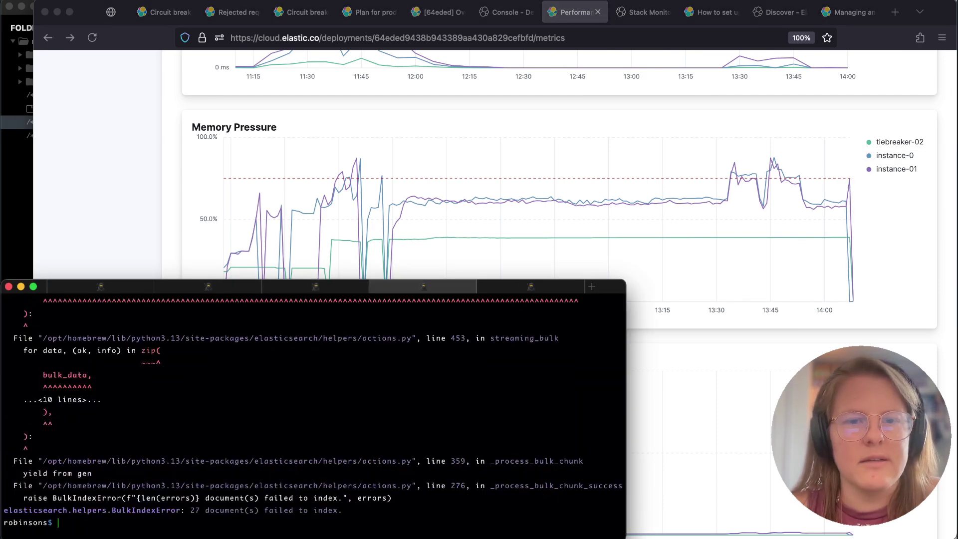
key("Up")
key("Return")
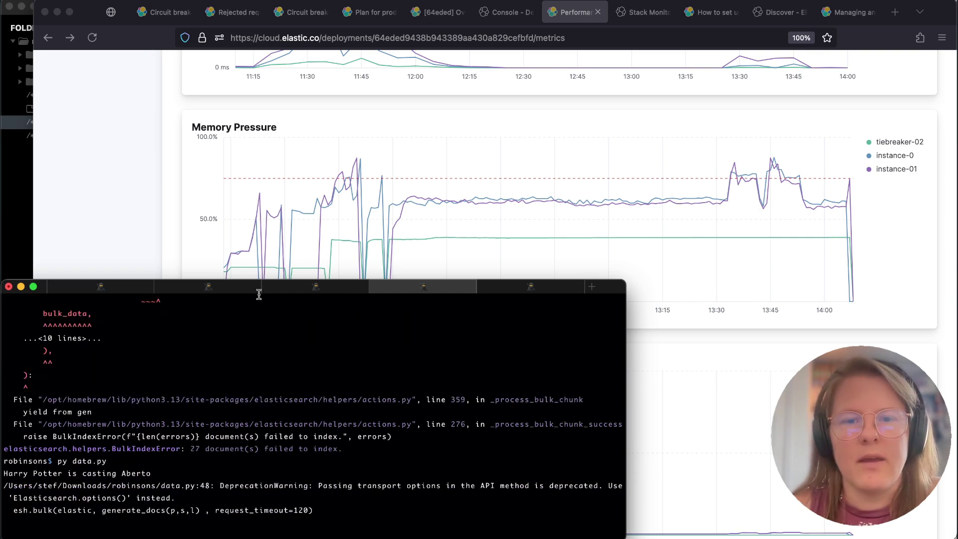
Rerun the _cat/nodes heap query and the _nodes/stats/breaker query filtered to tripped breakers in the fifth session.
key("super+5")
key("Up")
key("Return")
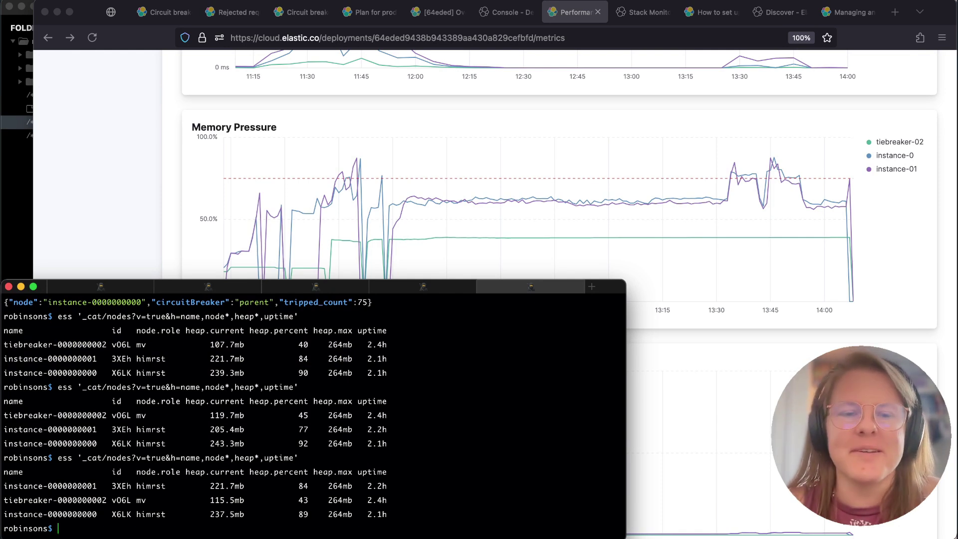
key("Up")
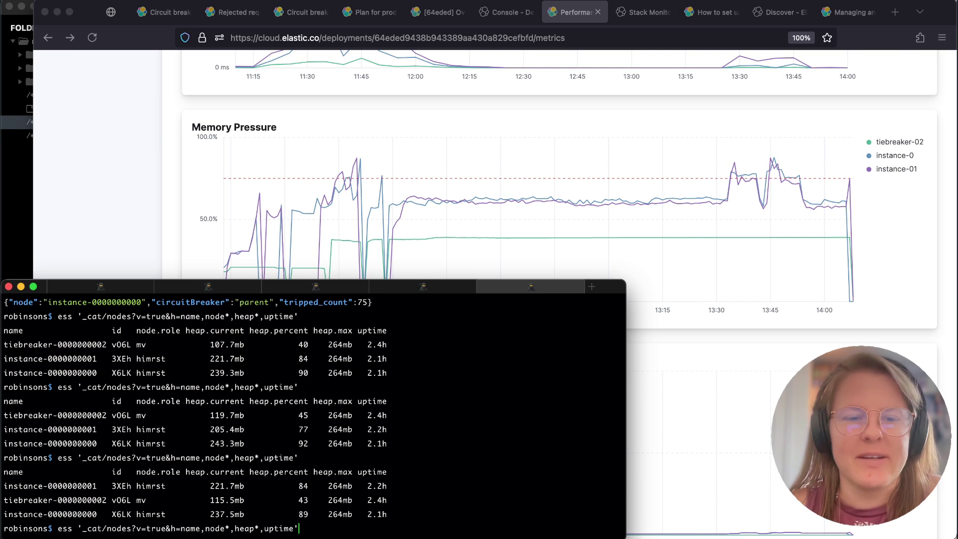
key("Up")
key("Return")
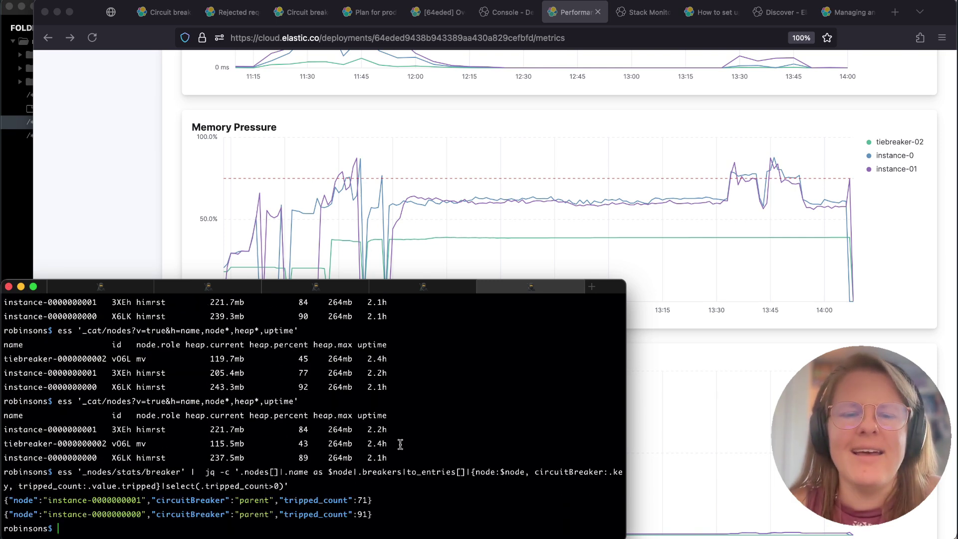
Check the ingestion sessions, rerun py data.py in the fourth one, and highlight its circuit_breaking_exception error.
key("ctrl+Tab")
key("ctrl+Tab")
key("ctrl+Tab")
key("ctrl+Tab")
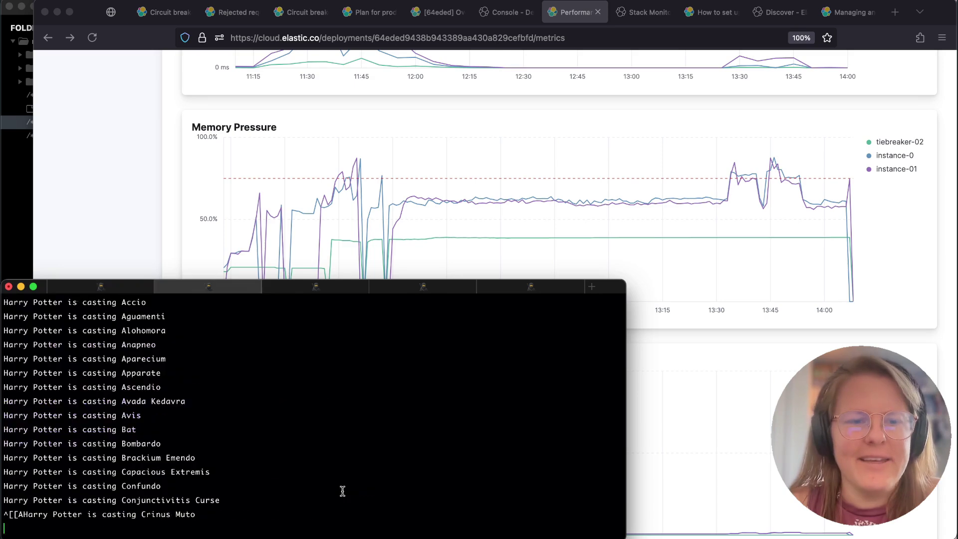
key("Up")
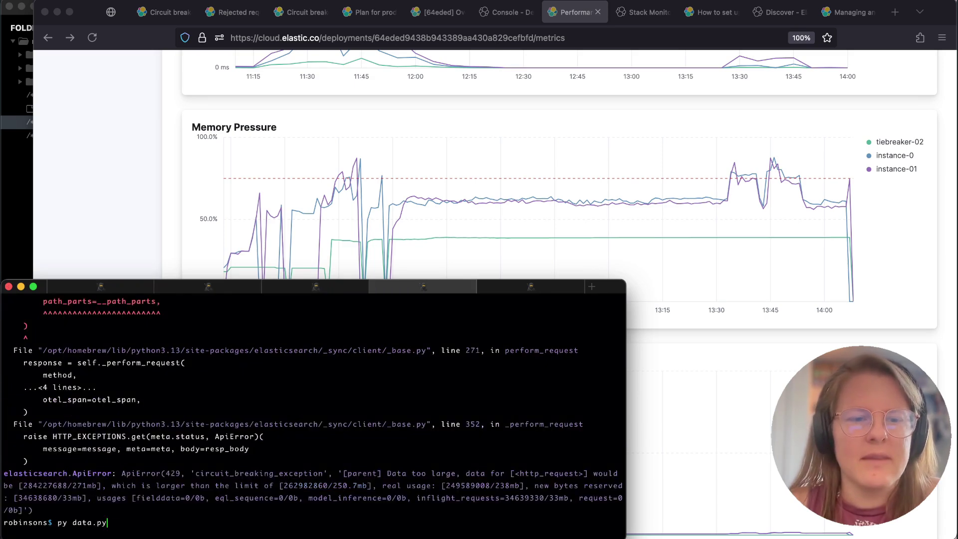
key("Return")
left_click_drag(210, 411, 240, 435)
left_click(286, 443)
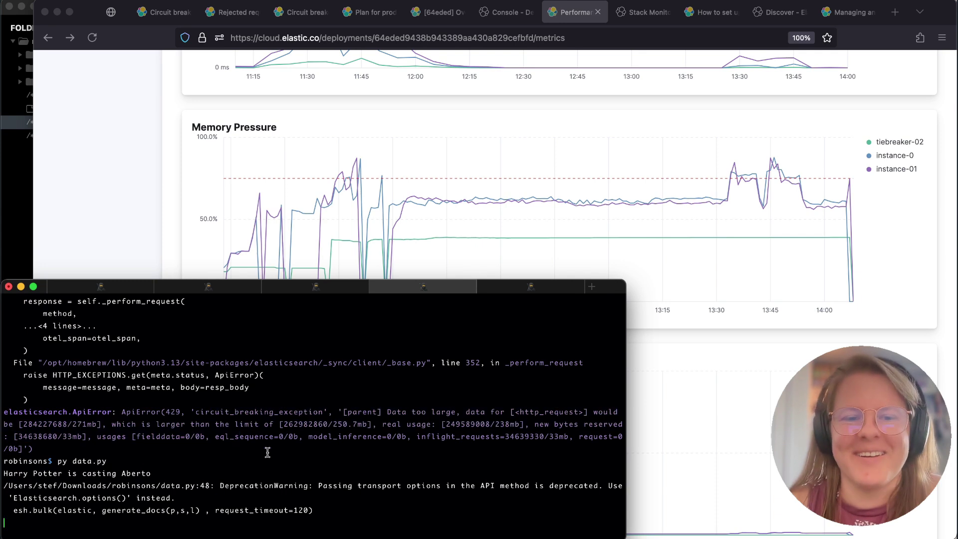
Switch to the browser's How to set up monitoring guide and examine the Check the logs instructions, highlighting the elastic-cloud-logs* data view name.
left_click(667, 117)
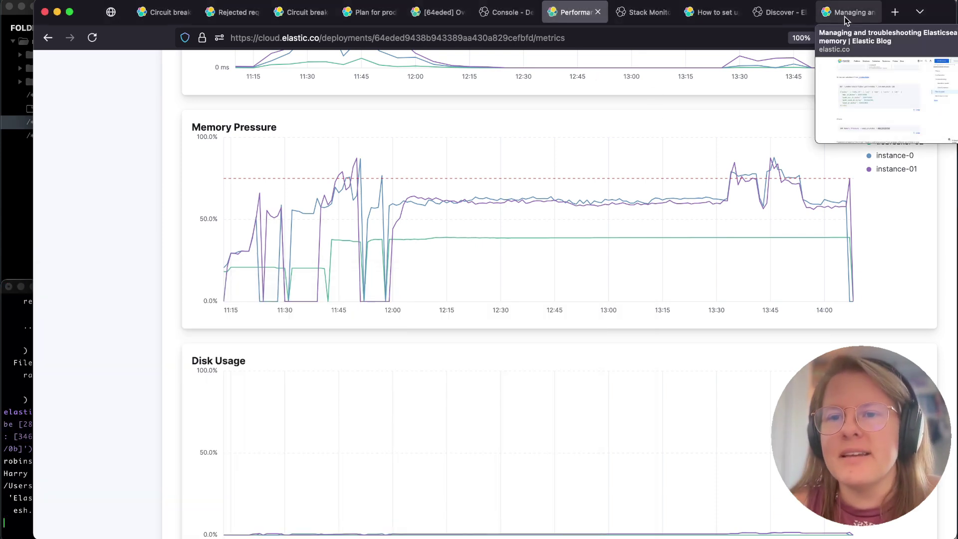
left_click(705, 20)
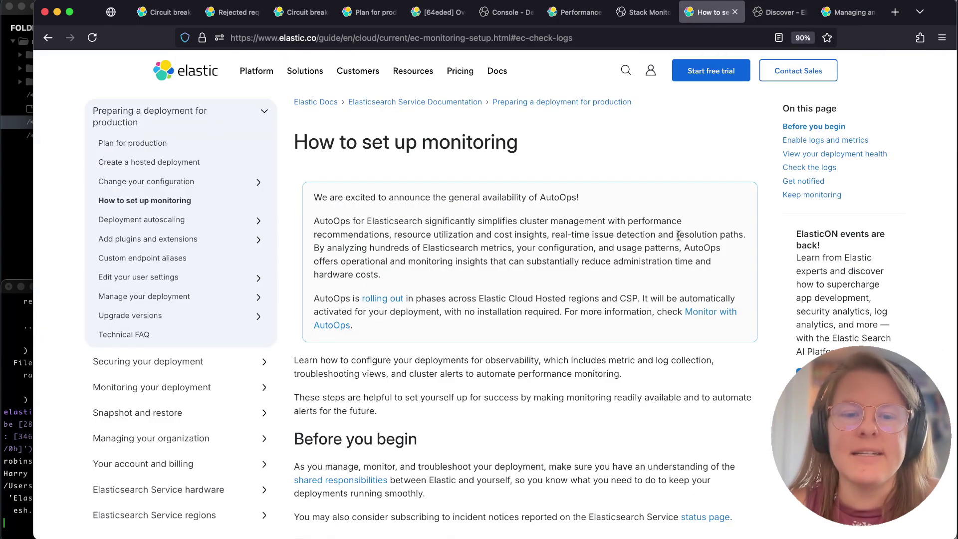
left_click(803, 170)
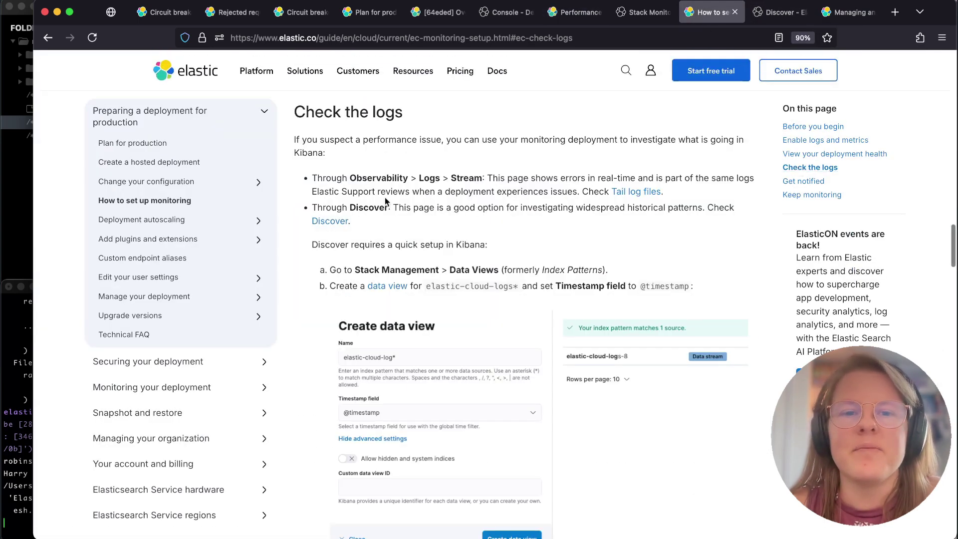
left_click_drag(385, 175, 512, 290)
left_click(463, 282)
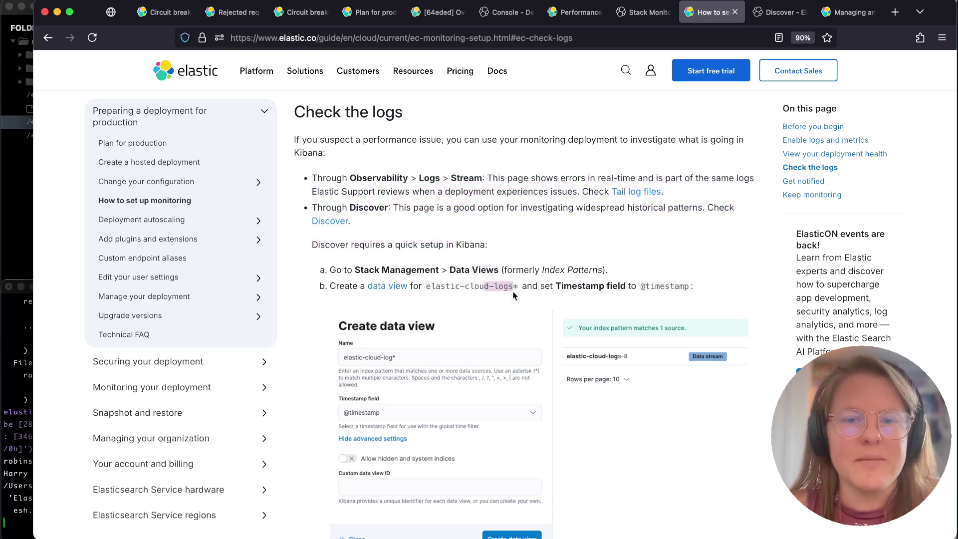
scroll(514, 295, "down", 3)
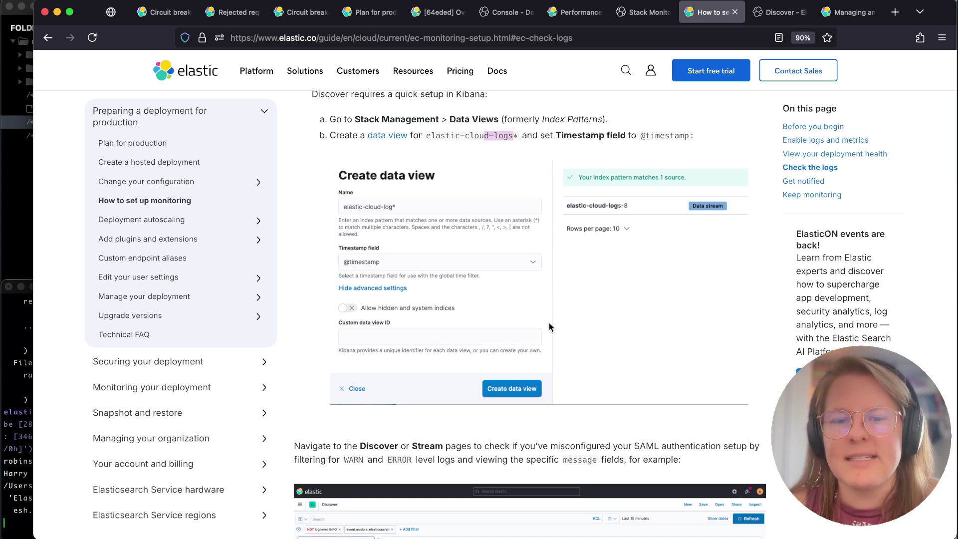
Refresh the Discover log search for circuit breaker and out-of-memory errors over the last 4 hours, and check its query language.
left_click(780, 16)
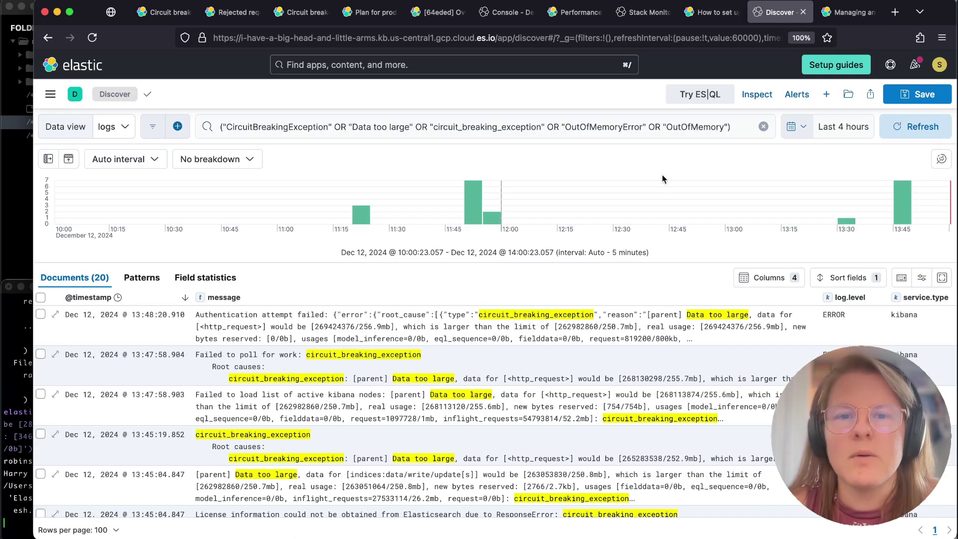
left_click(933, 129)
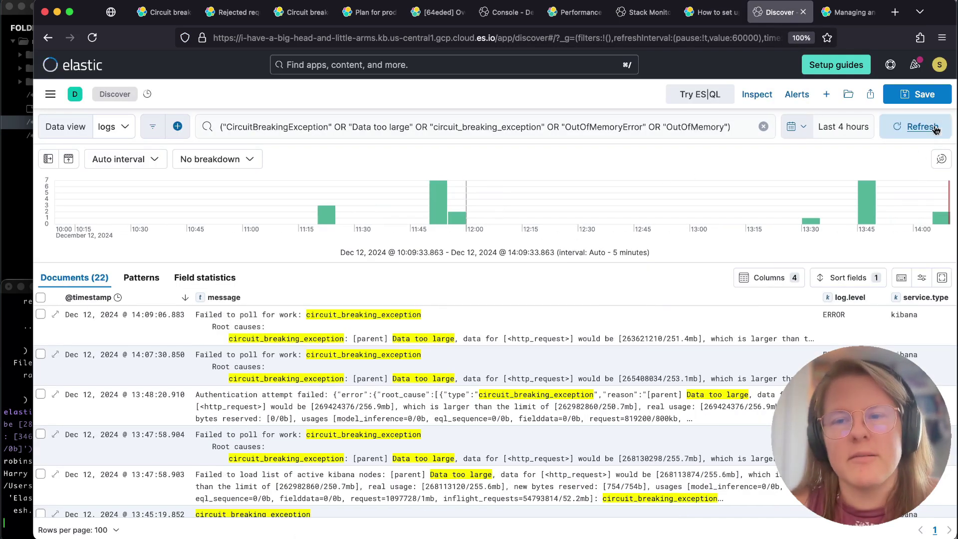
left_click(154, 127)
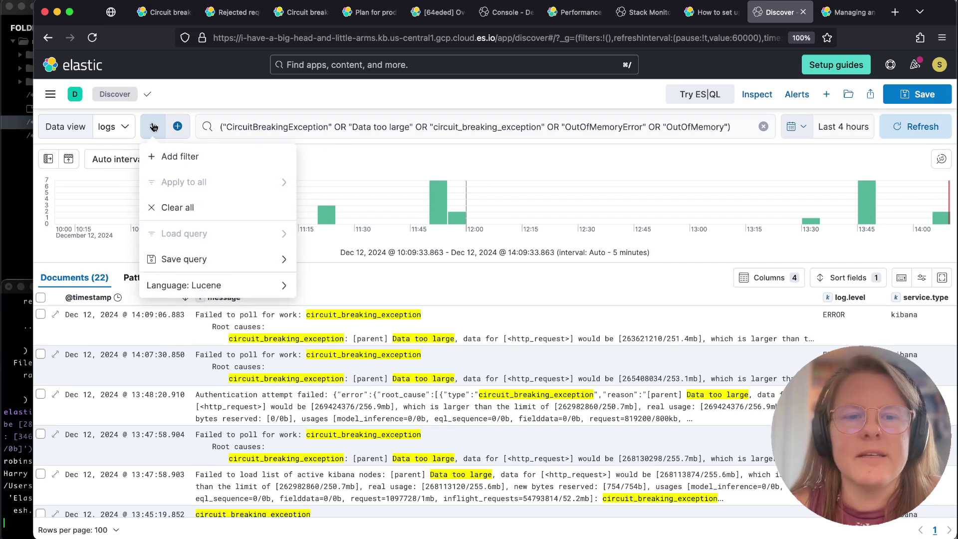
left_click(154, 127)
Highlight the out-of-memory clauses, CircuitBreakingException and circuit_breaking_exception in the Discover query, and rerun the log search.
left_click(294, 127)
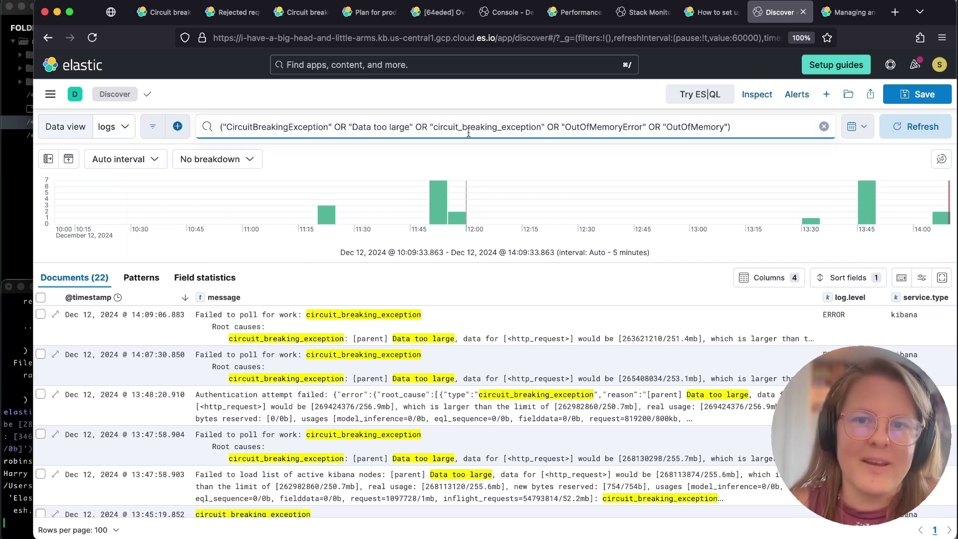
left_click_drag(547, 131, 577, 131)
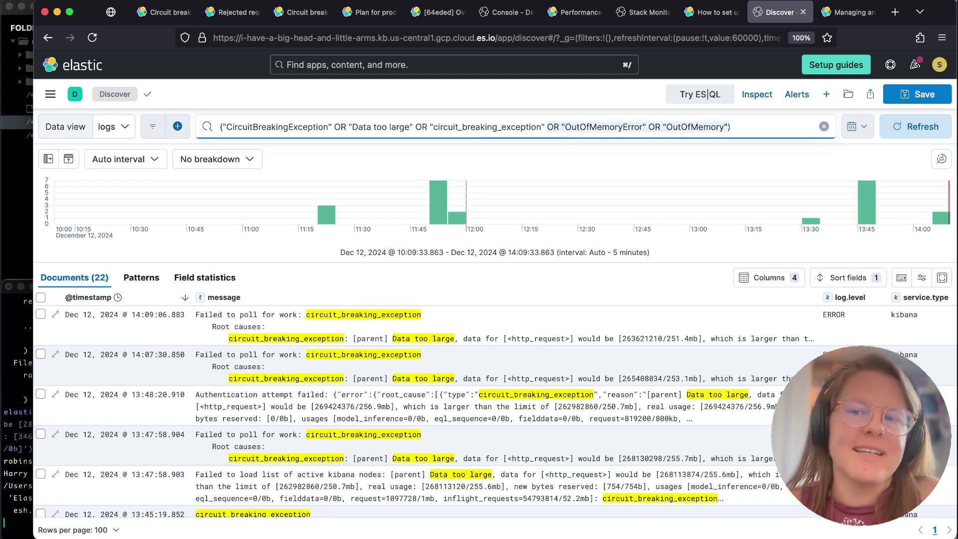
left_click(499, 103)
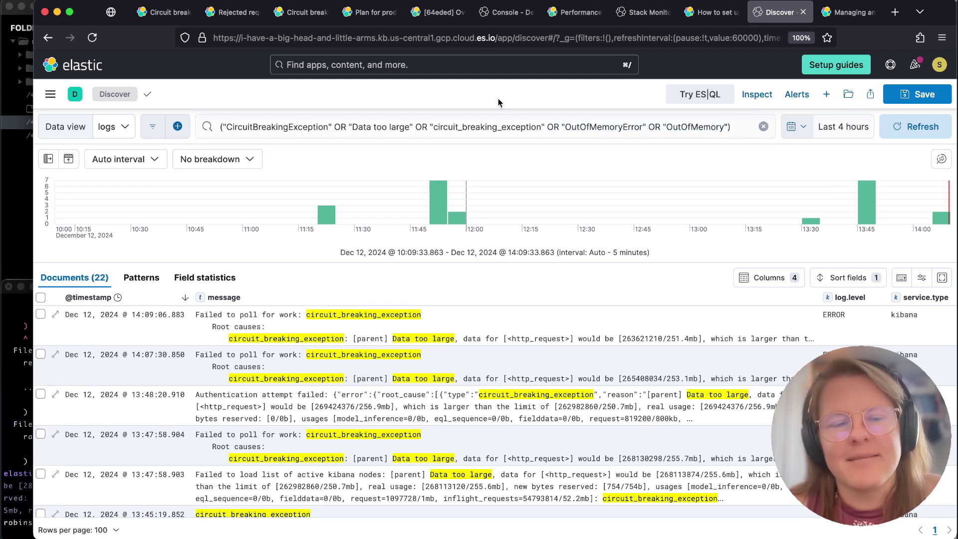
mouse_move(349, 330)
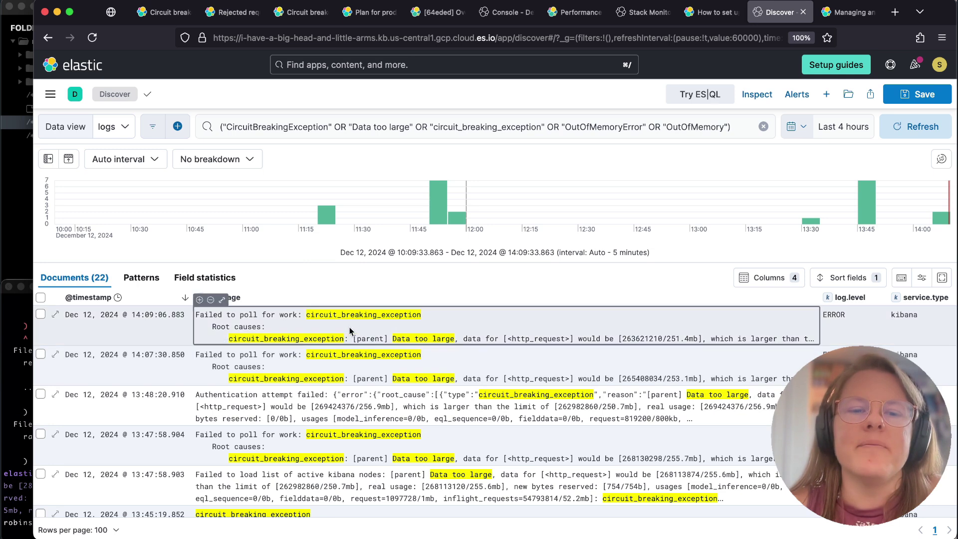
left_click(261, 122)
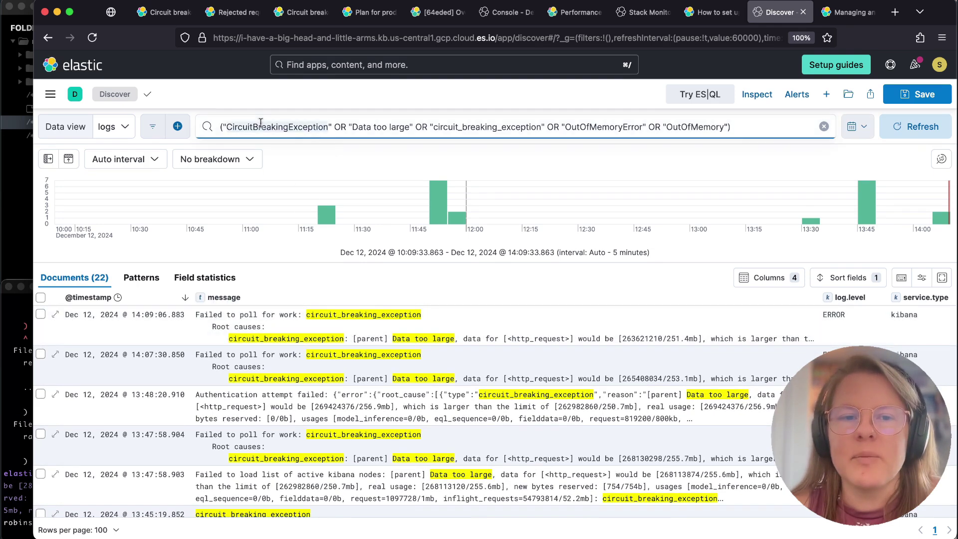
double_click(480, 128)
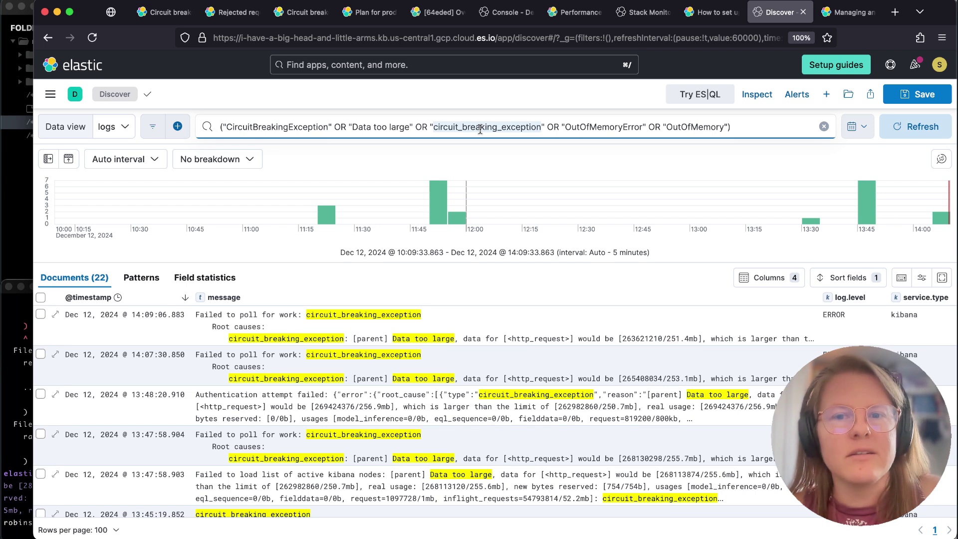
left_click(497, 367)
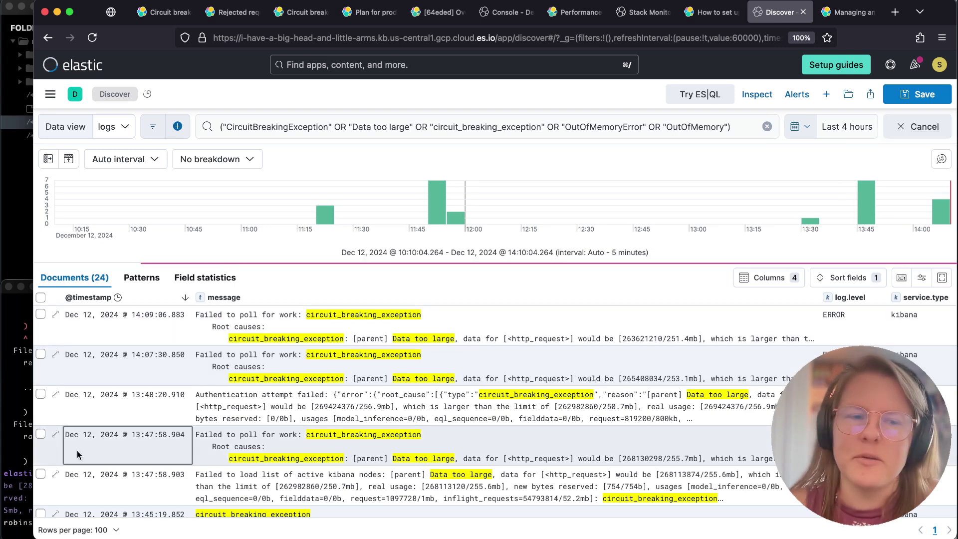
Switch to the terminal, restart py data.py in the fourth session, and rerun the _nodes/stats/breaker query for tripped breakers in the fifth.
left_click(19, 438)
key("super+1")
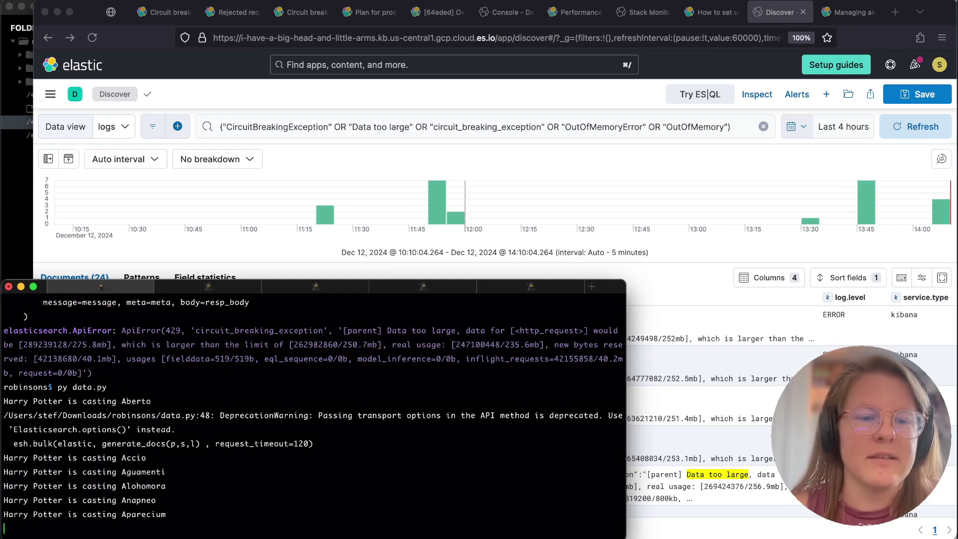
key("ctrl+Tab")
key("ctrl+Tab")
key("ctrl+Tab")
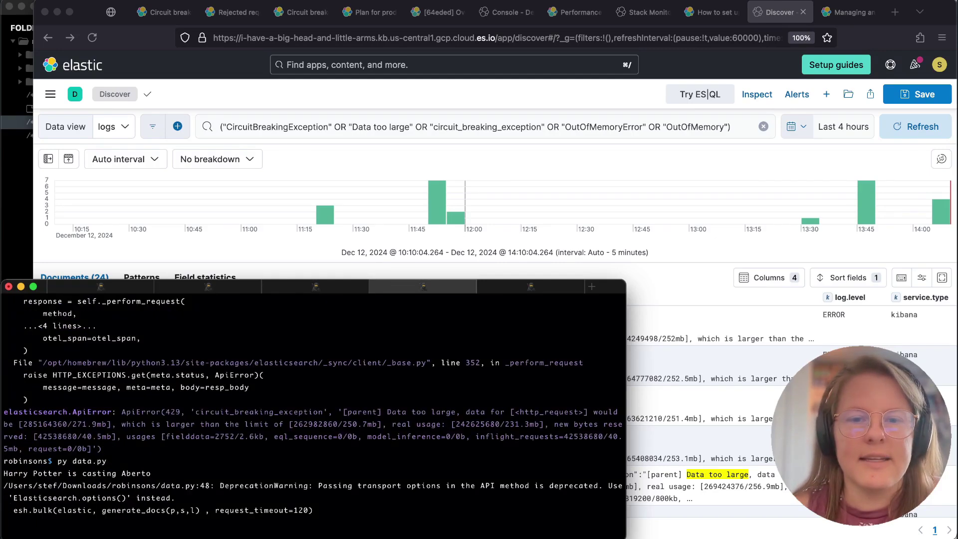
key("ctrl+Tab")
key("Up")
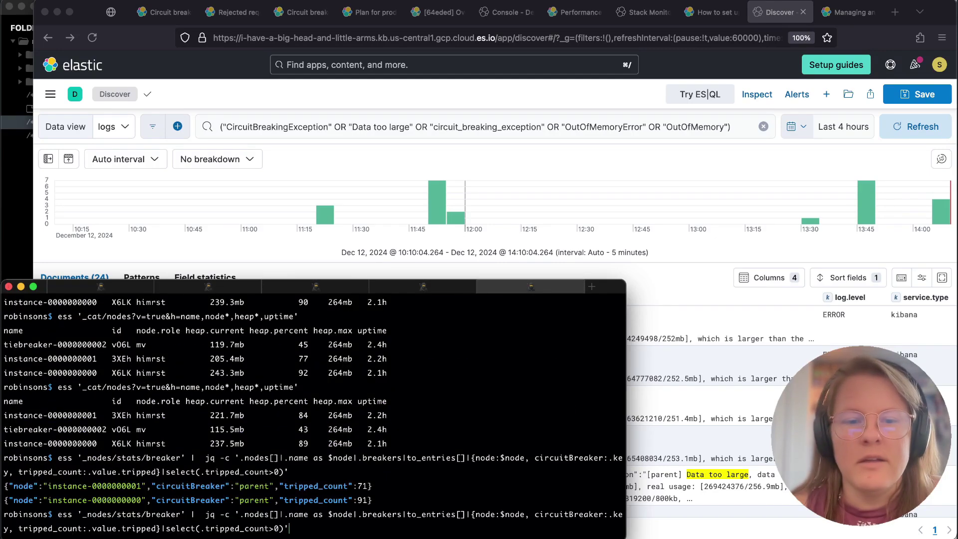
key("Return")
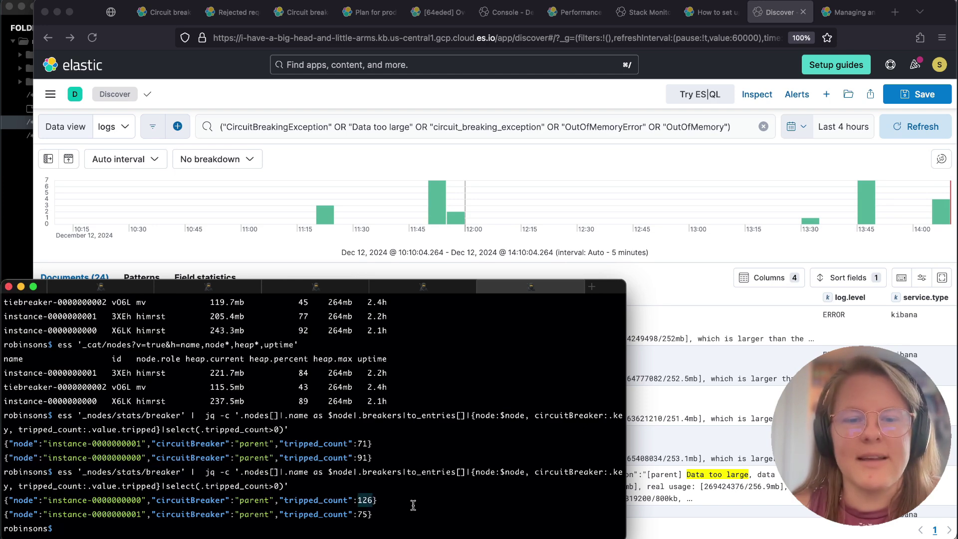
Return to Discover, highlight search_phase_execution_exception in the newest log entry, and expand that entry's document details.
left_click(590, 84)
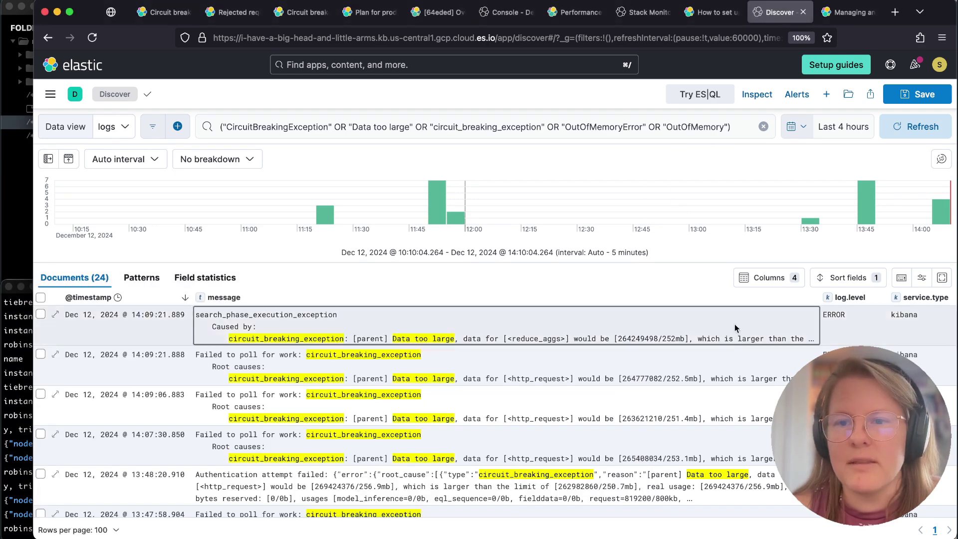
double_click(268, 314)
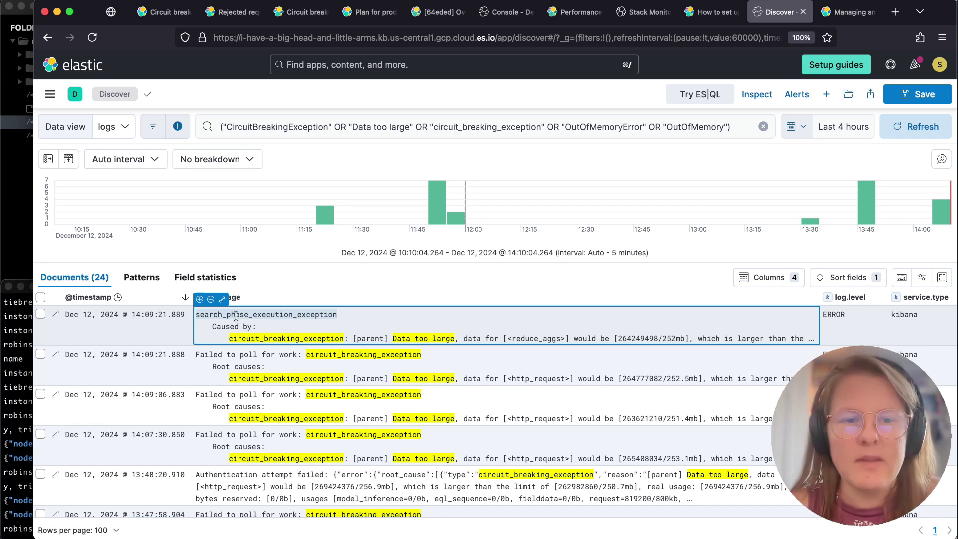
left_click(55, 314)
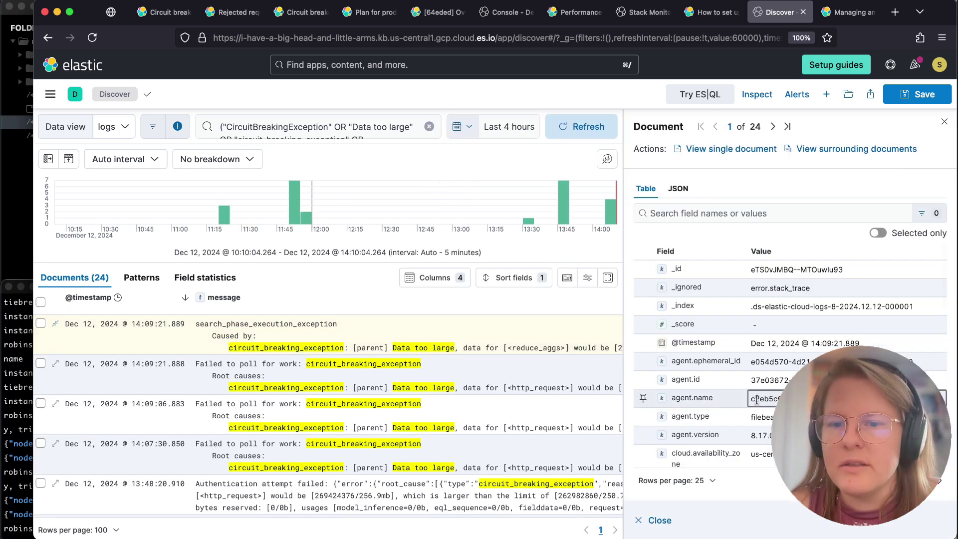
Examine the reduce_aggs circuit breaker error in the document's error.stack_trace field, and close the document details.
scroll(770, 363, "down", 10)
scroll(770, 364, "down", 3)
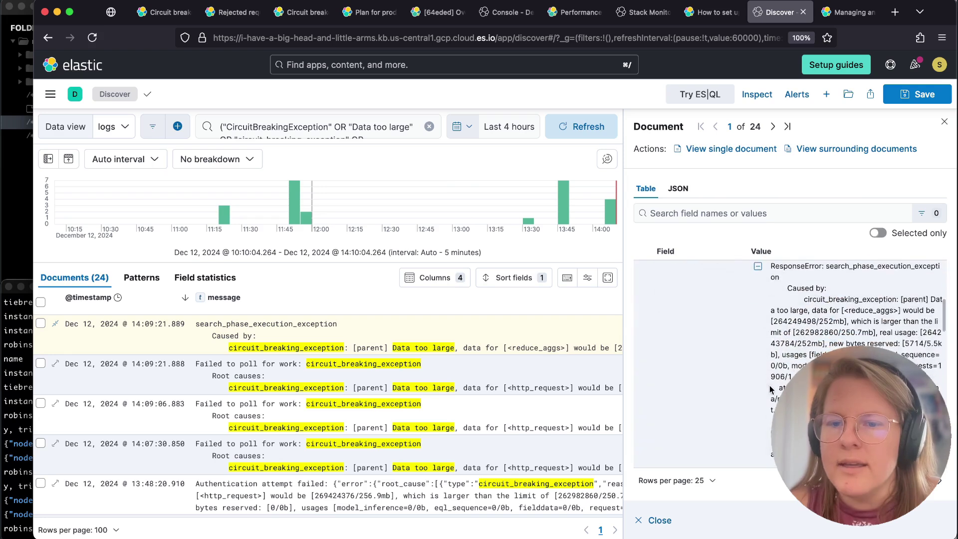
left_click_drag(901, 300, 926, 313)
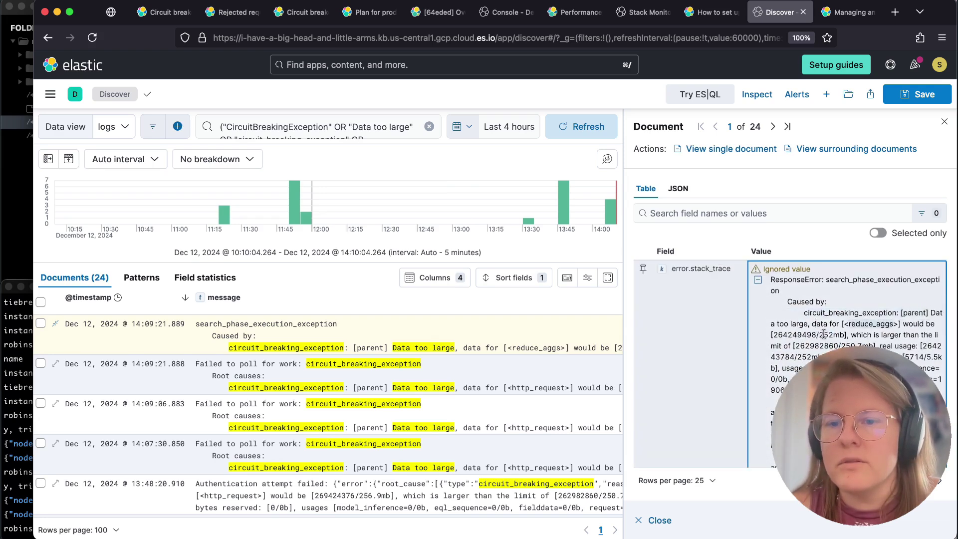
scroll(823, 339, "down", 5)
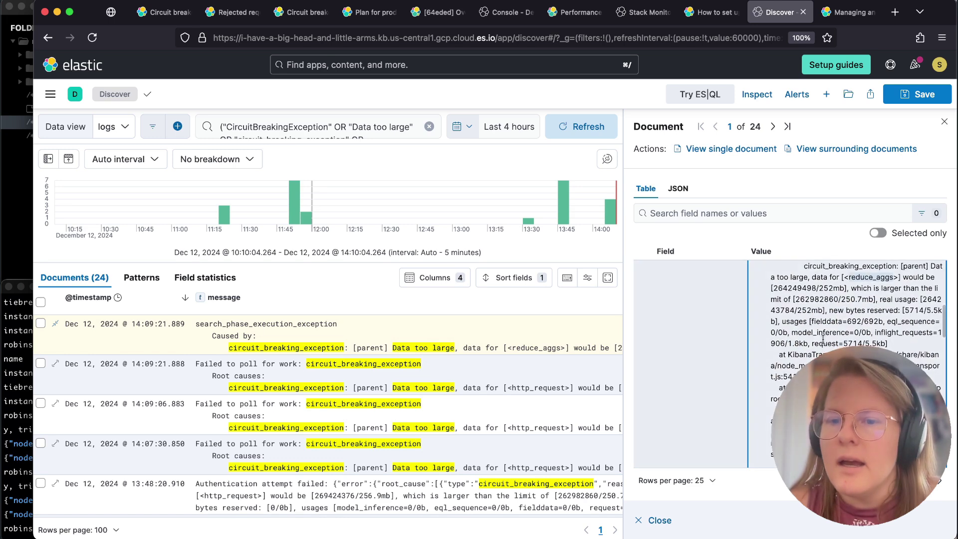
mouse_move(797, 289)
left_mouse_down()
mouse_move(790, 389)
mouse_move(803, 467)
left_mouse_up()
scroll(848, 319, "up", 10)
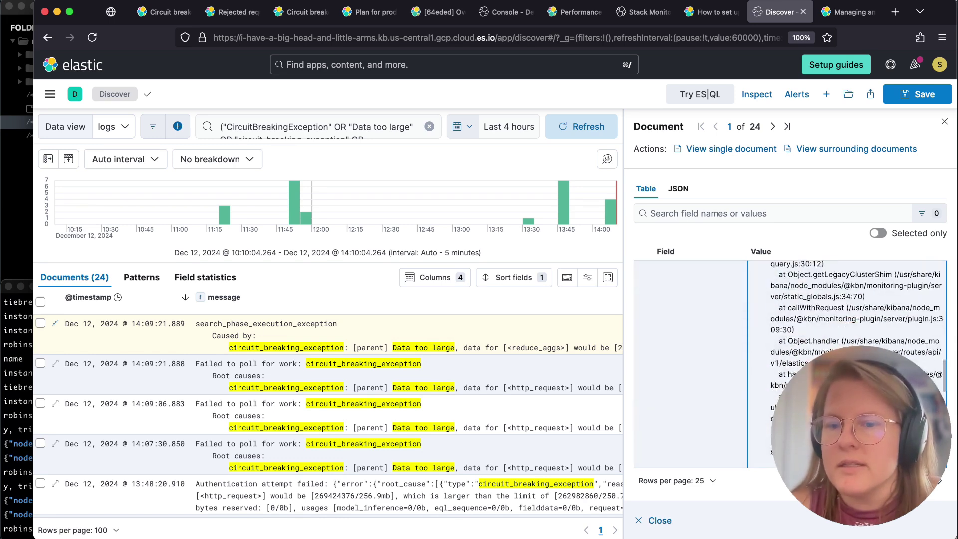
scroll(790, 320, "up", 2)
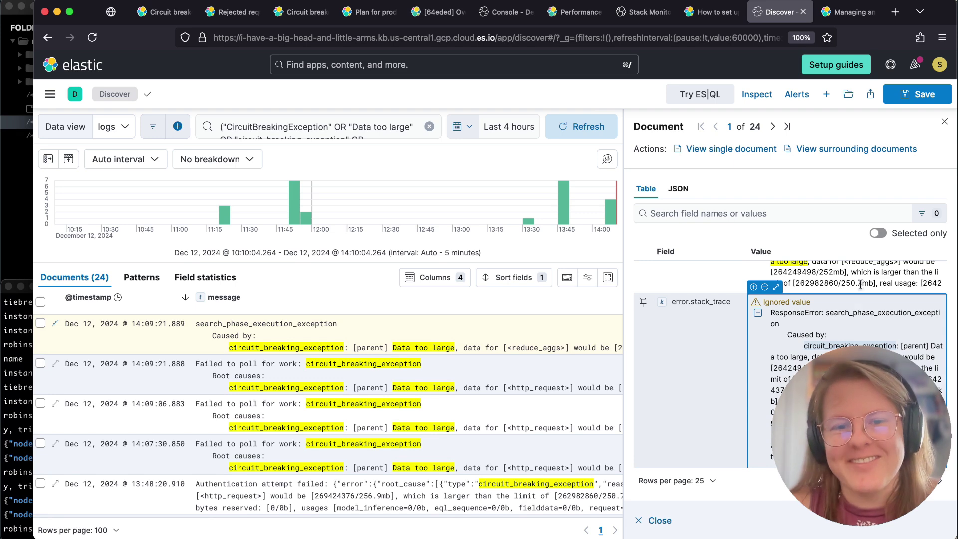
left_click(943, 122)
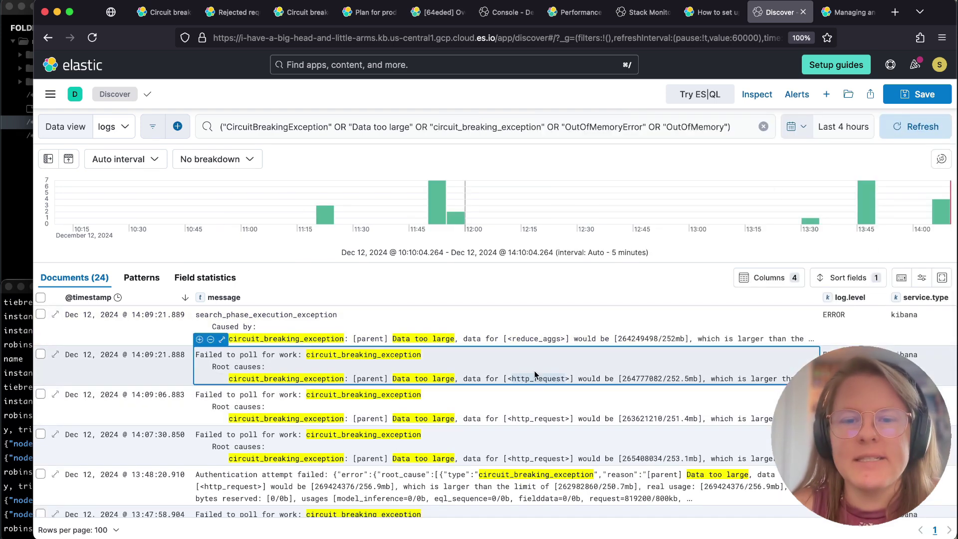
Find "http" in the Circuit breaker settings documentation and highlight the start of the In flight requests circuit breaker description.
left_click(154, 13)
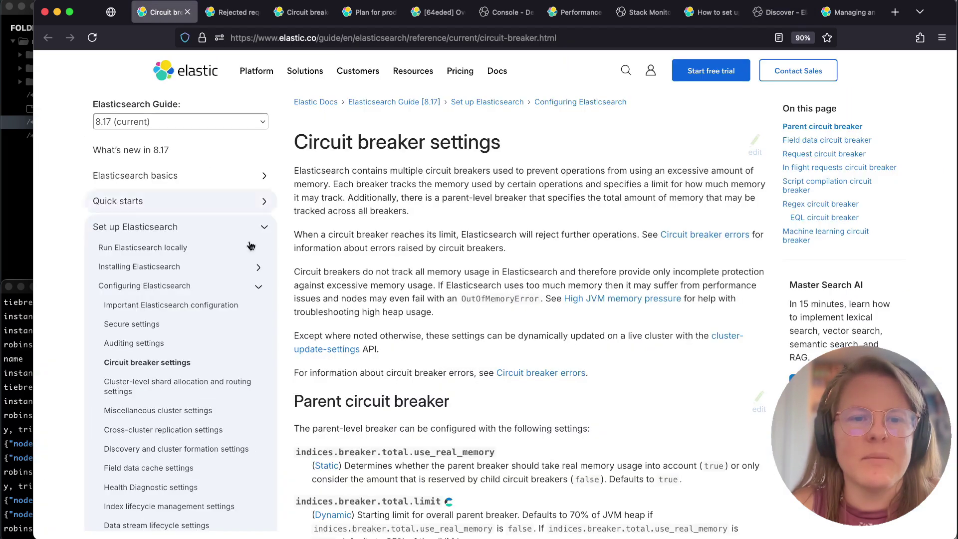
key("ctrl+f")
type("http")
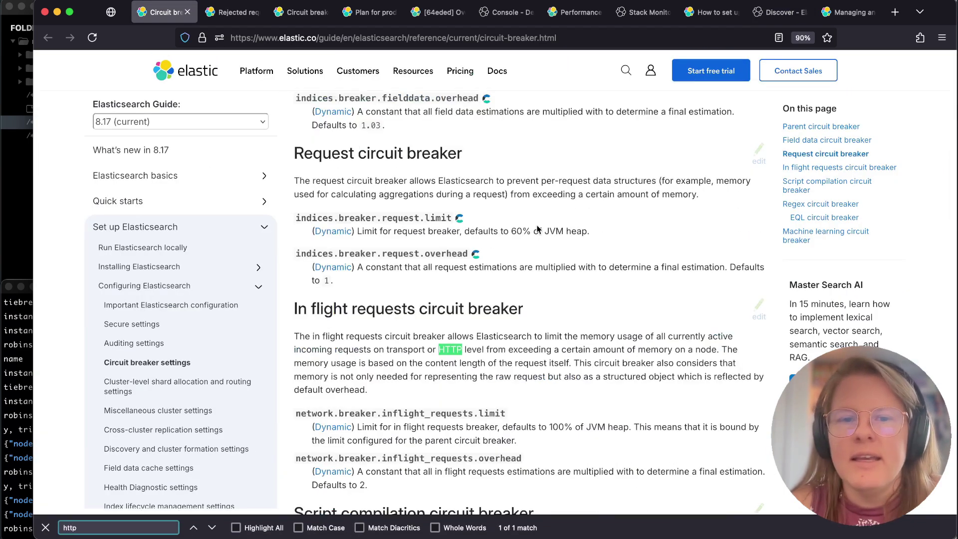
scroll(410, 252, "down", 4)
left_click_drag(384, 232, 513, 249)
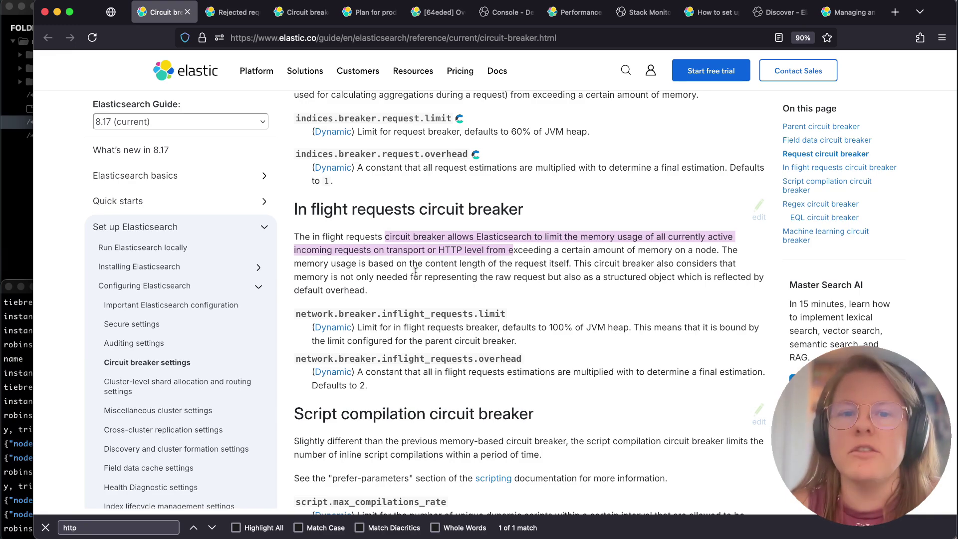
Restart py data.py in the terminal's ingestion sessions and rerun the _nodes/stats/breaker query for tripped breakers in the fifth session.
left_click(10, 447)
key("Up")
key("ctrl+Tab")
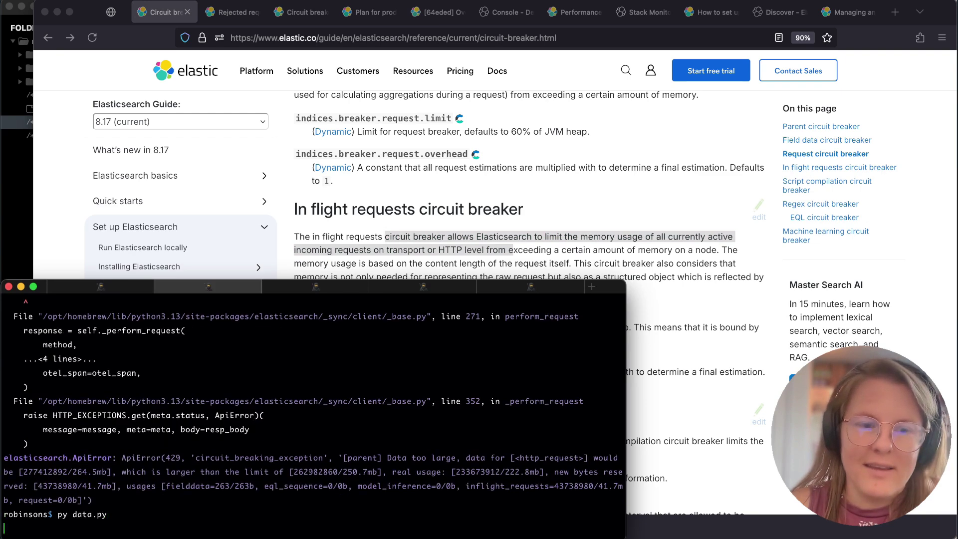
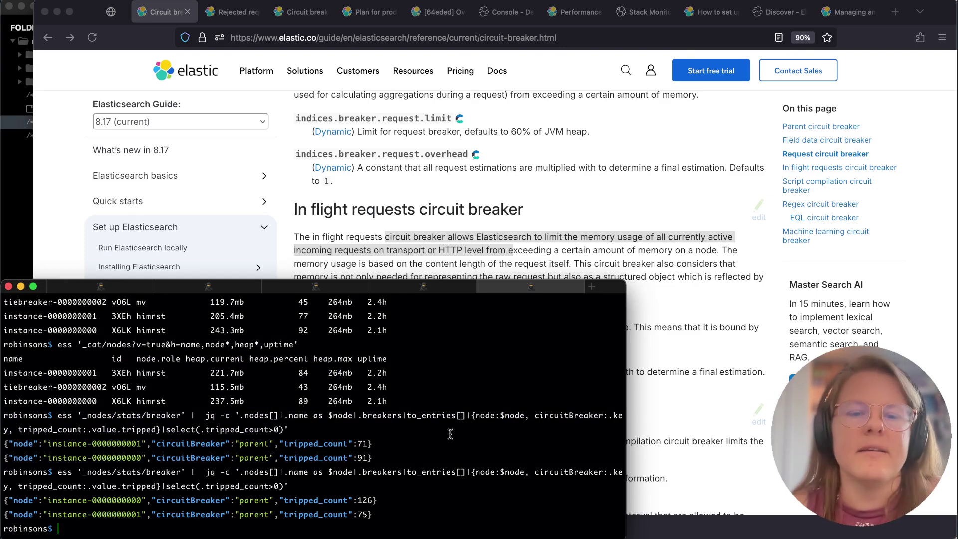
key("Up")
key("Return")
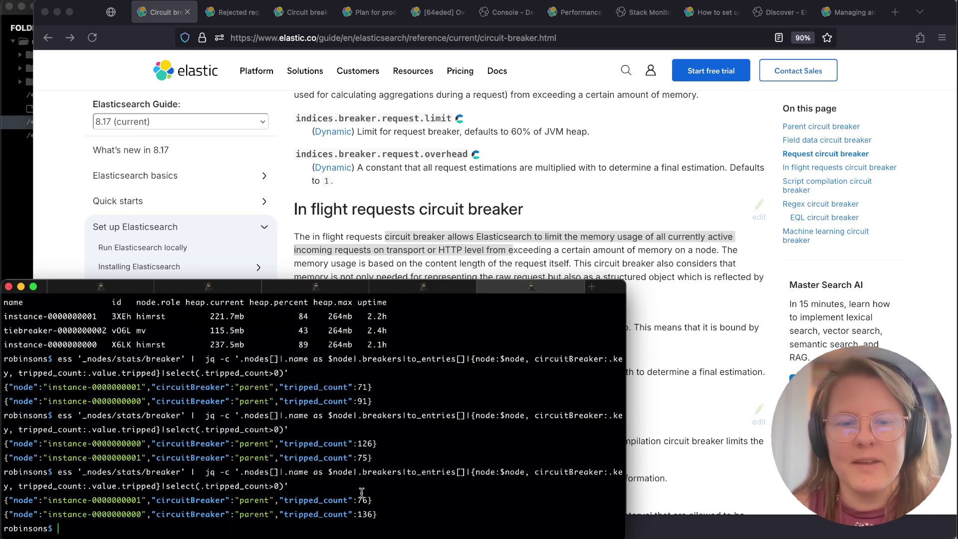
left_click(592, 253)
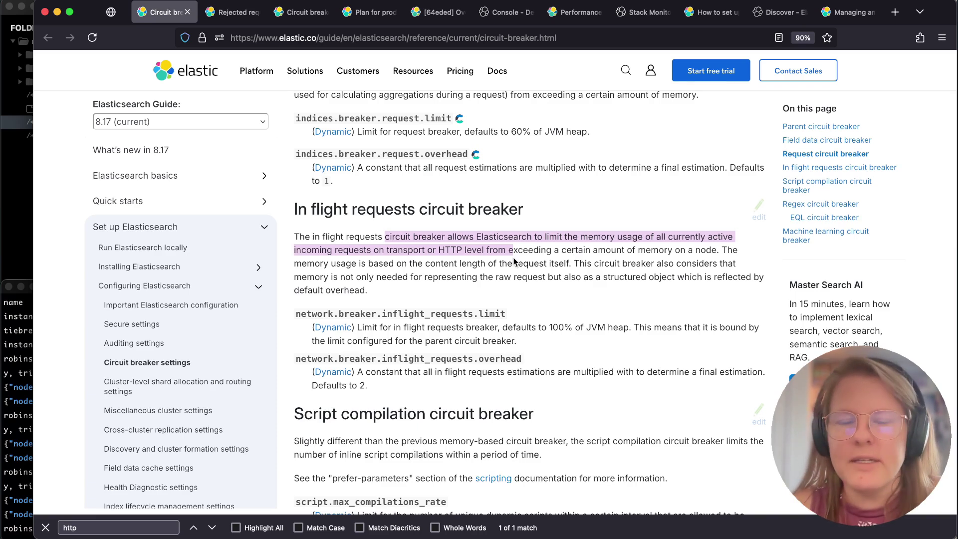
Clear the documentation text selection and open the API console of the "i have a big head and little arms" deployment.
left_click(483, 241)
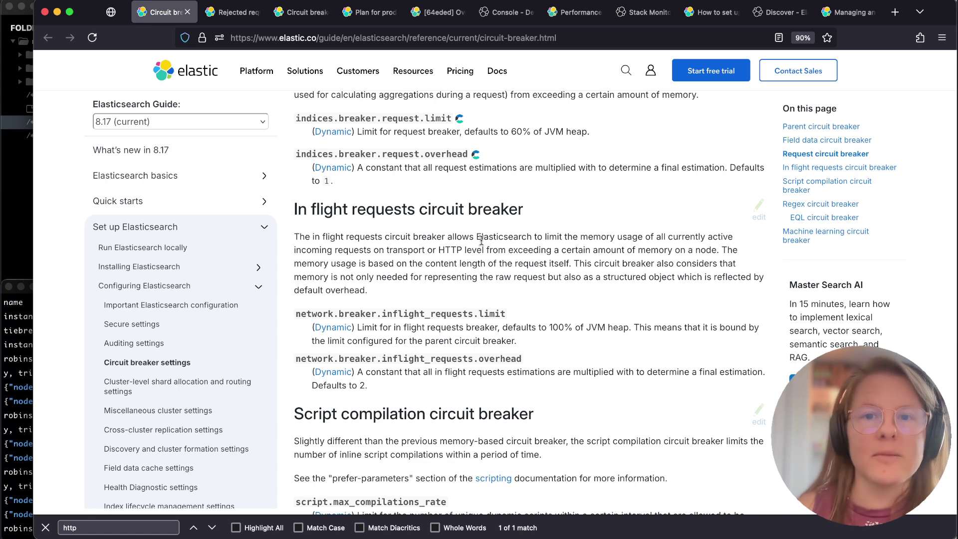
mouse_move(362, 19)
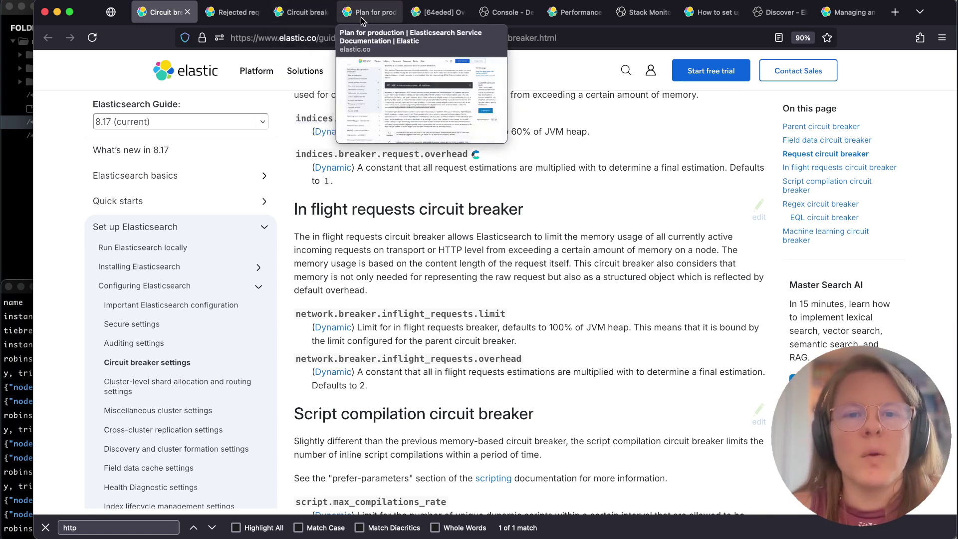
left_click(438, 12)
scroll(86, 257, "up", 5)
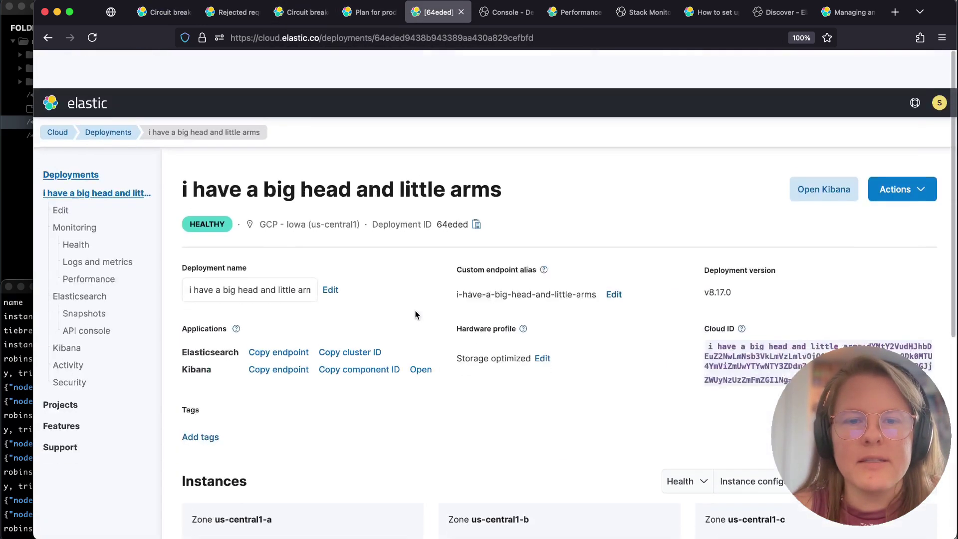
left_click(94, 293)
Replace the request with a GET to _cat/nodes and submit it.
left_click(358, 250)
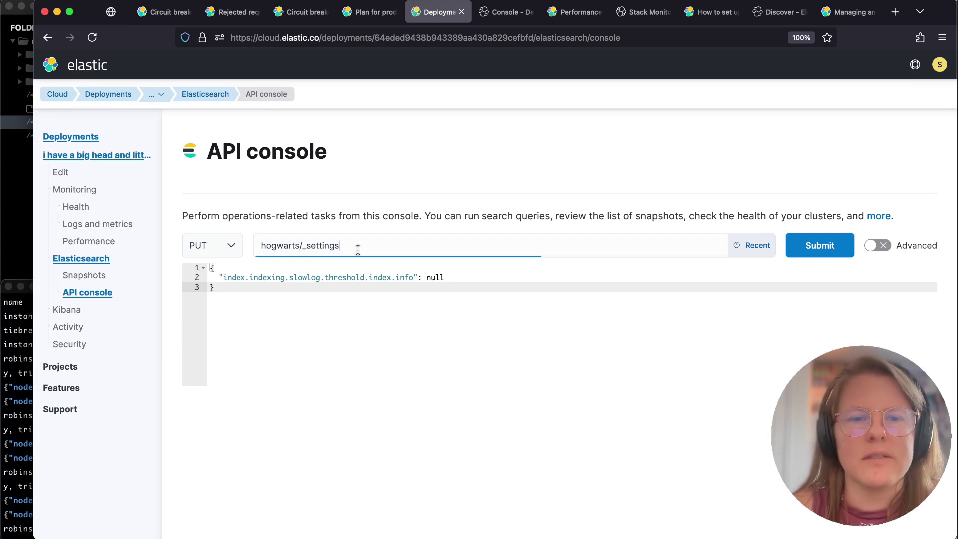
key("super+a")
type("_cat/nodes")
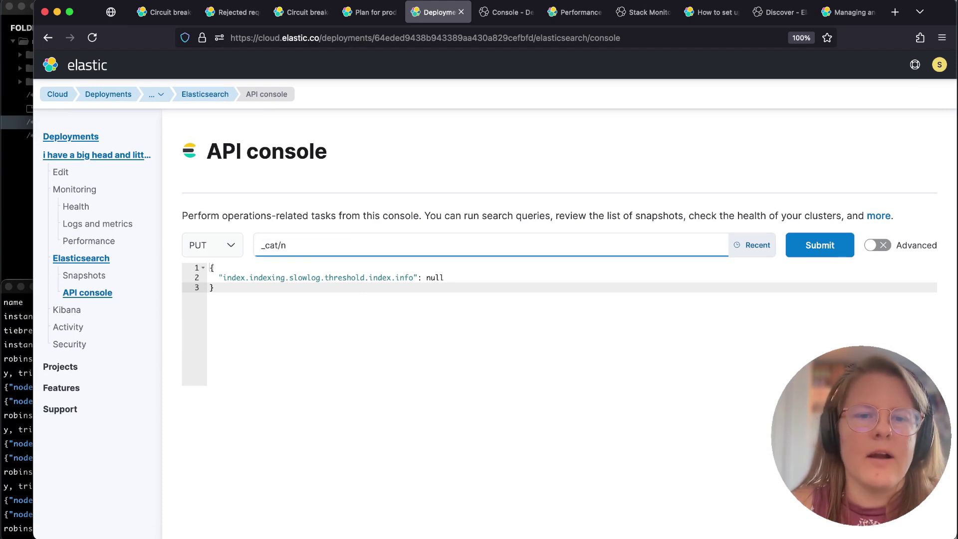
left_click(227, 245)
left_click(219, 211)
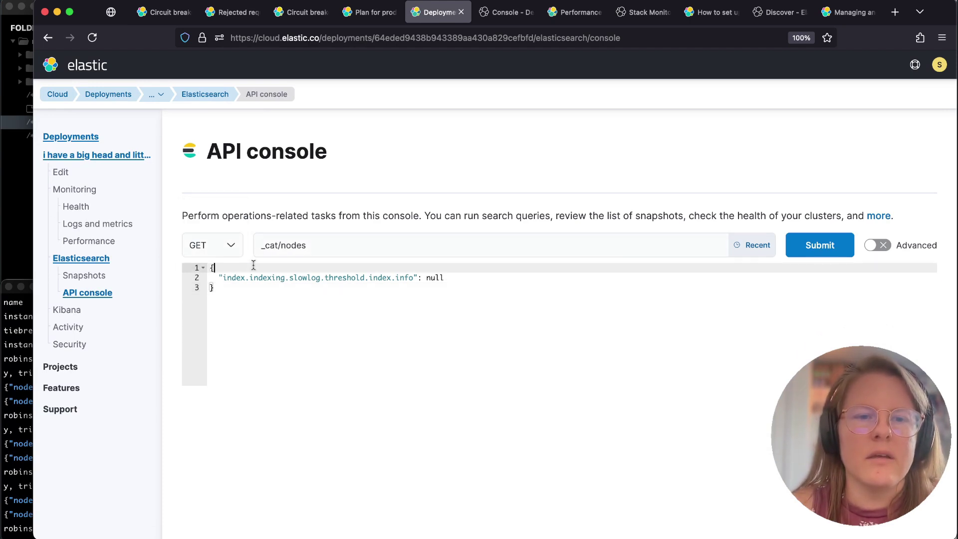
left_click(814, 253)
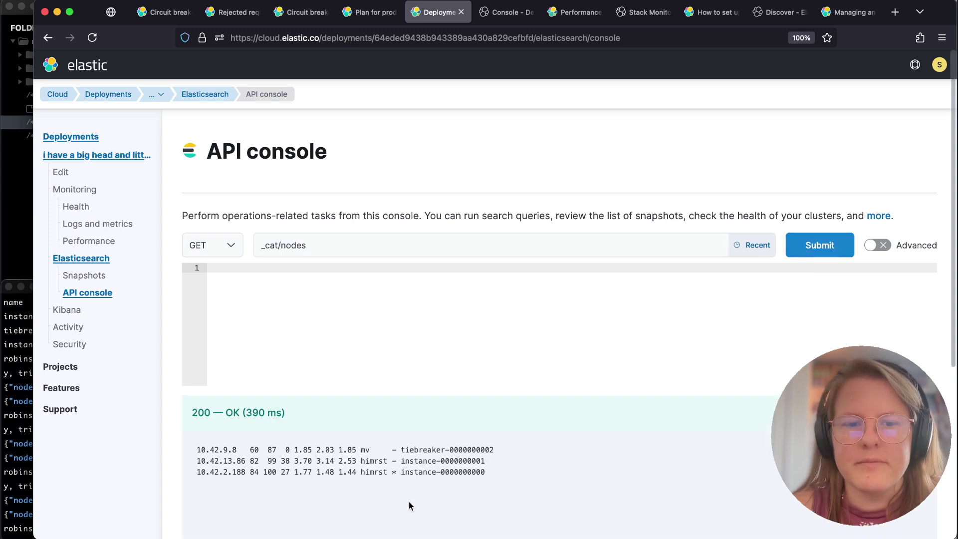
Append ?v to the _cat/nodes path and resubmit the request to include column headers.
left_click(319, 254)
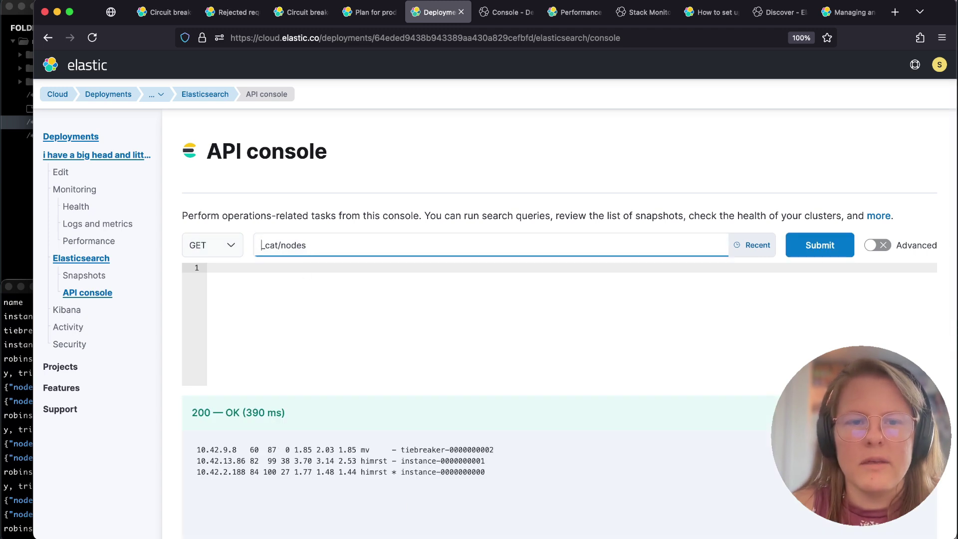
type("?v")
key("Return")
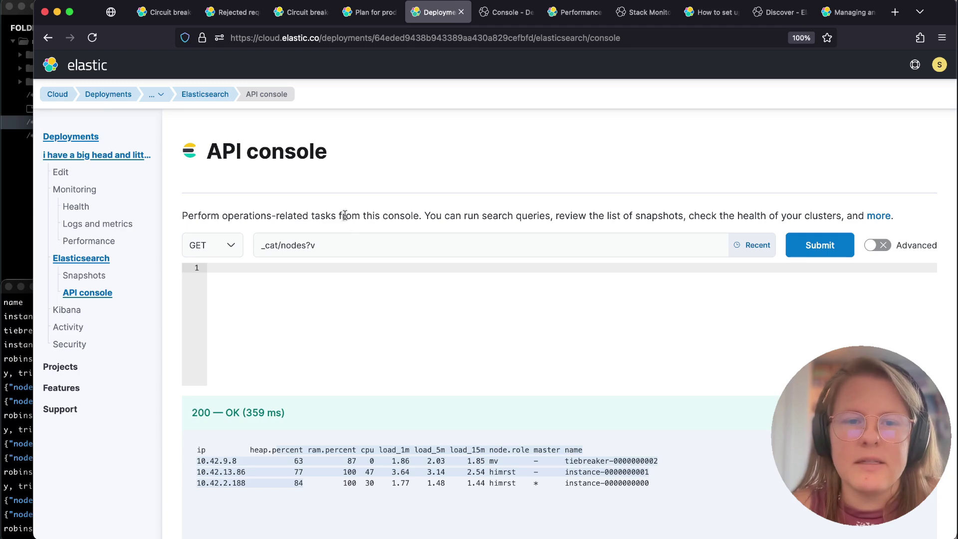
Send a GET _cat/tasks?v request and view the returned task list.
triple_click(347, 245)
type("_cat/tasks")
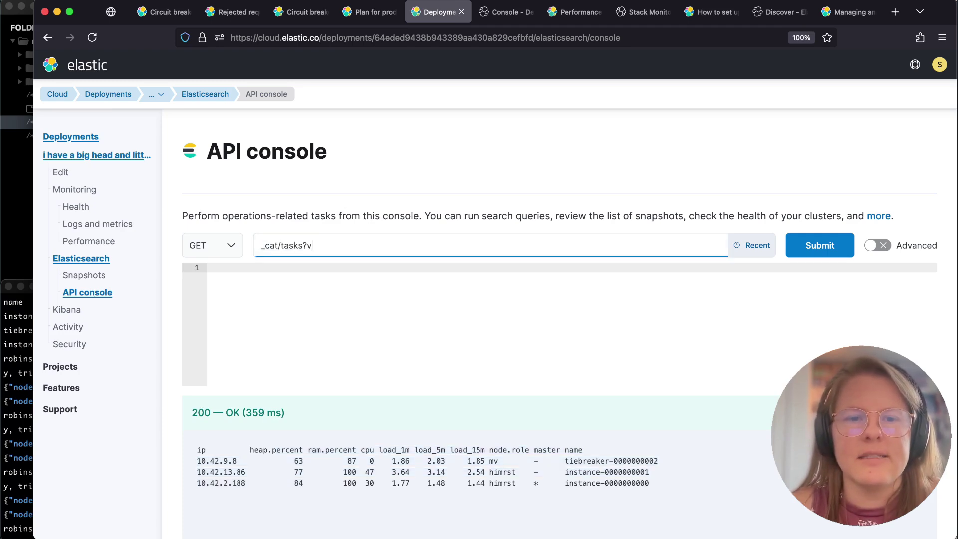
type("?v")
key("Return")
scroll(240, 478, "down", 5)
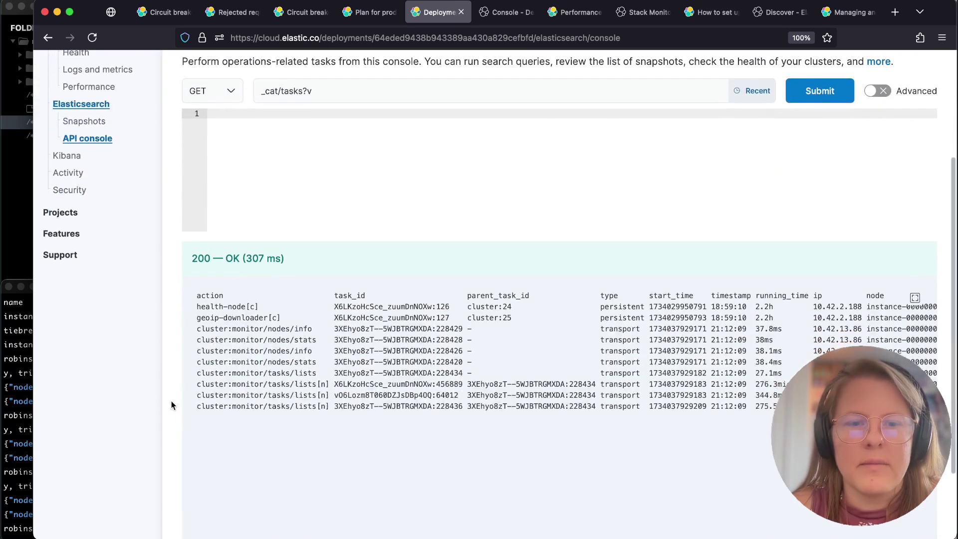
Switch to the terminal and restart py data.py in the ingestion sessions, finishing in the fifth session.
left_click(23, 481)
type("py data.py")
key("Return")
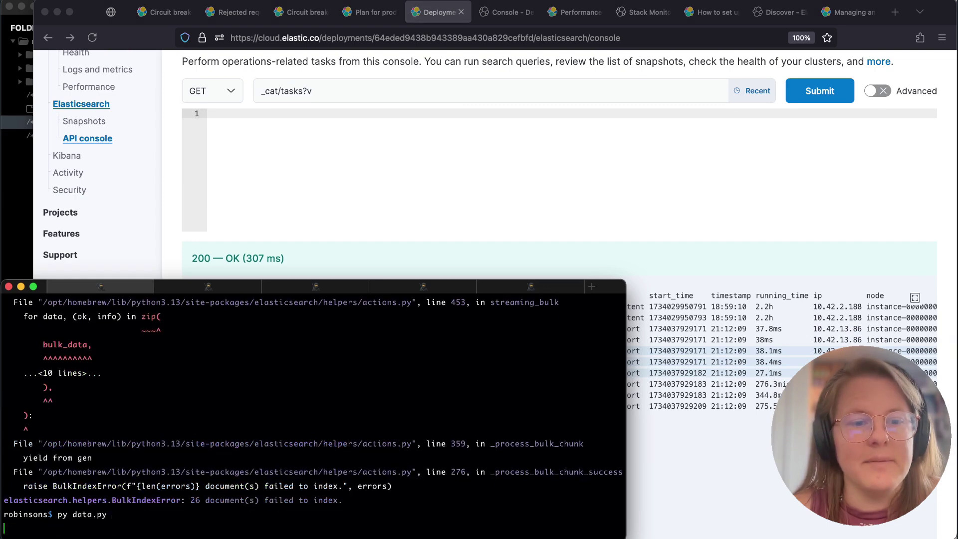
key("ctrl+Tab")
key("Up")
key("ctrl+Tab")
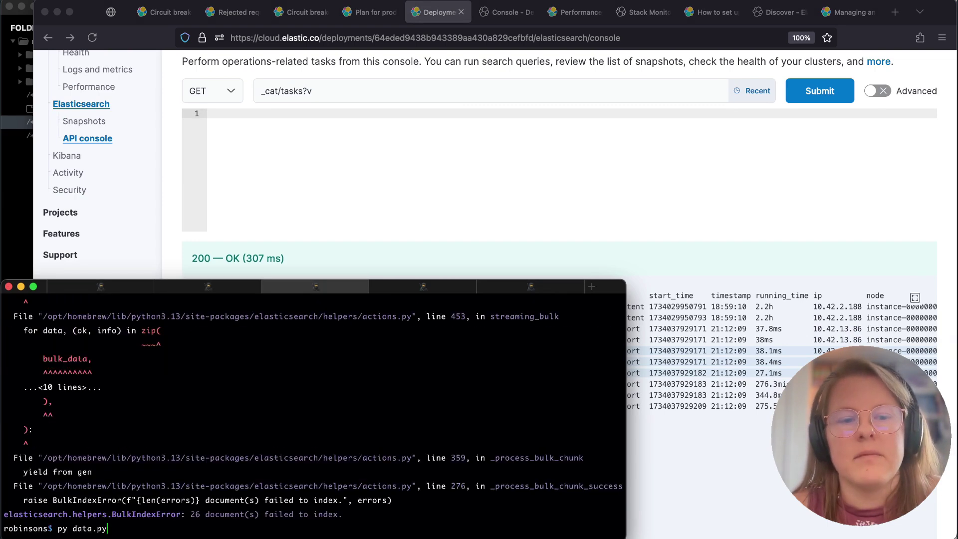
key("Return")
key("ctrl+Tab")
key("ctrl+Tab")
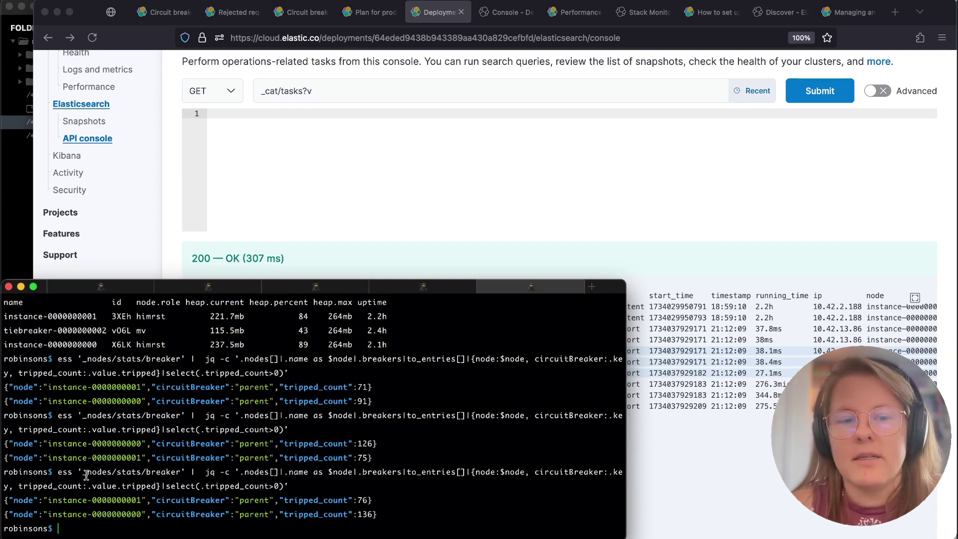
Rerun the _nodes/stats/breaker query for tripped breakers and highlight its newest output.
key("Up")
key("Return")
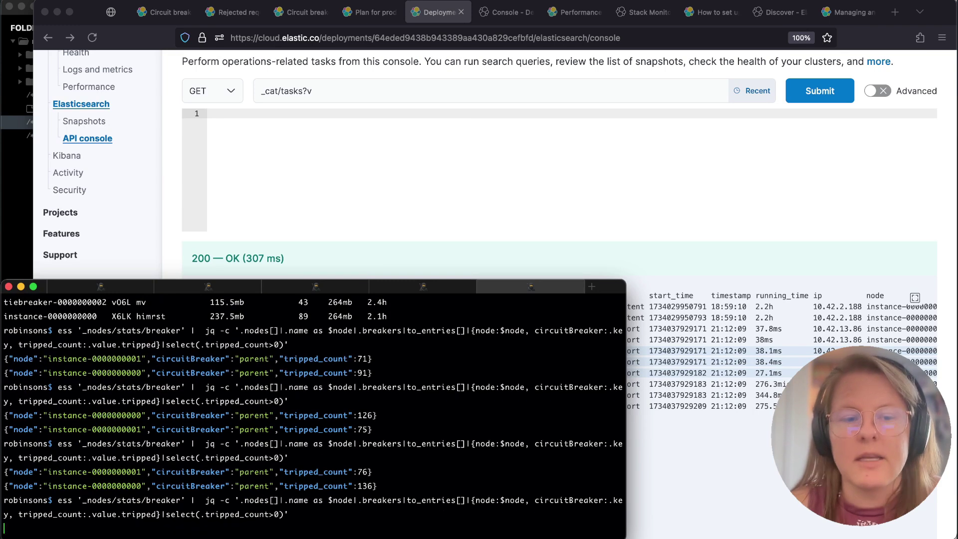
left_click_drag(225, 473, 400, 516)
Return to the API console, resubmit GET _cat/tasks?v and highlight the cluster:monitor/tasks/lists rows in the response.
left_click(745, 405)
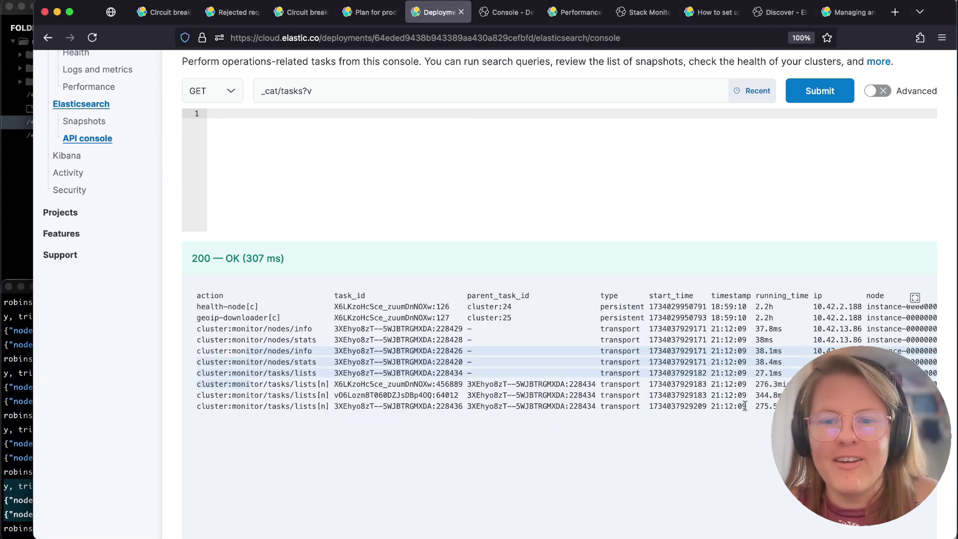
scroll(759, 324, "up", 2)
left_click(816, 141)
scroll(570, 367, "up", 3)
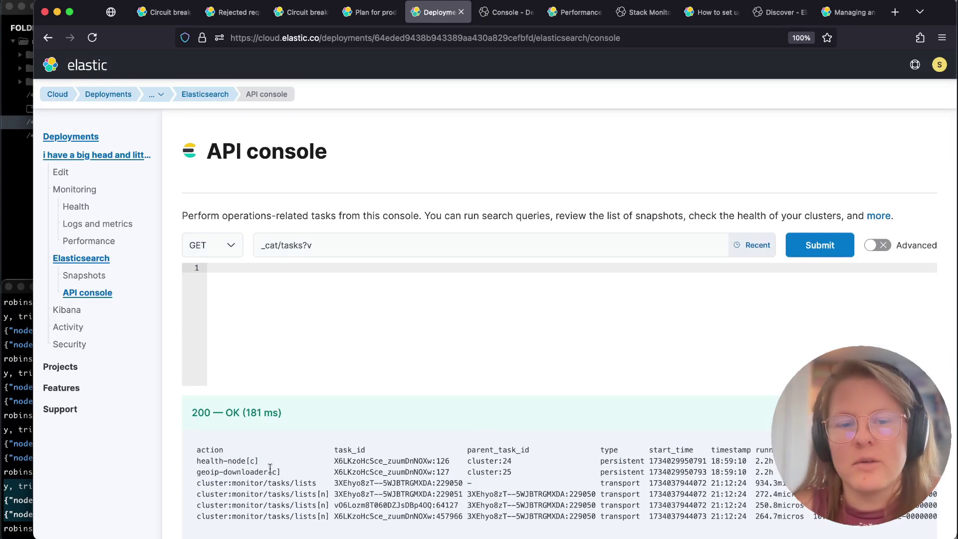
left_click_drag(274, 471, 311, 509)
scroll(311, 510, "down", 3)
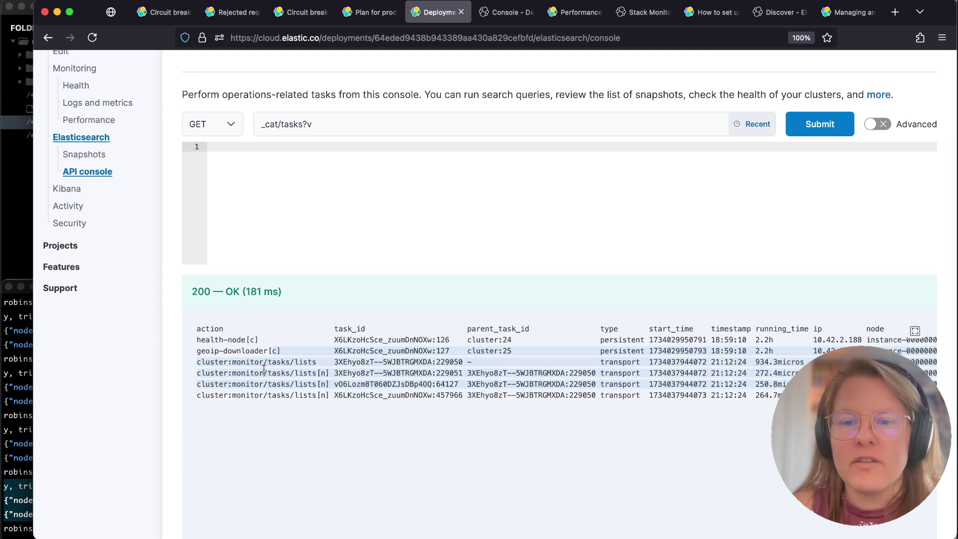
Replace tasks with thread_pool in the request path and submit GET _cat/thread_pool?v.
scroll(264, 369, "up", 4)
scroll(264, 369, "down", 1)
double_click(293, 245)
type("thr")
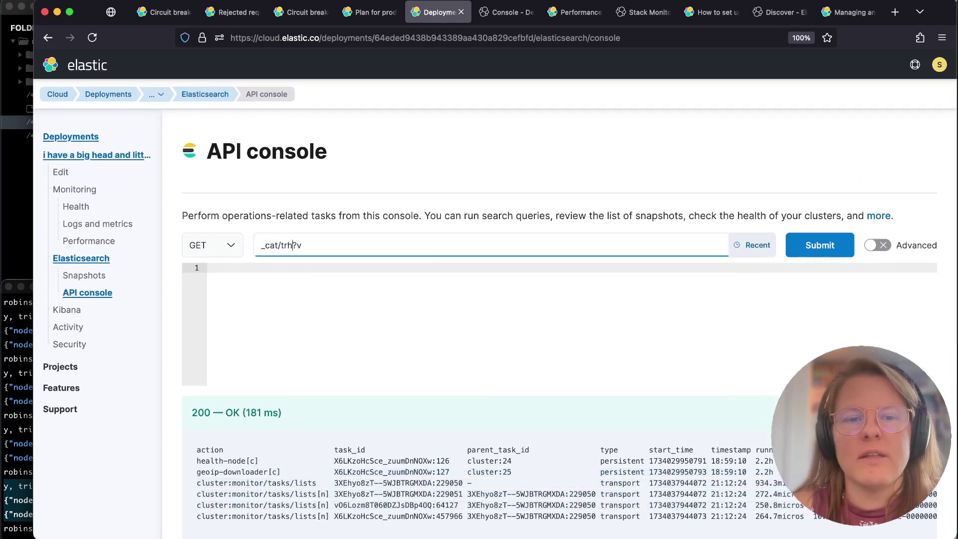
type("ead_pool")
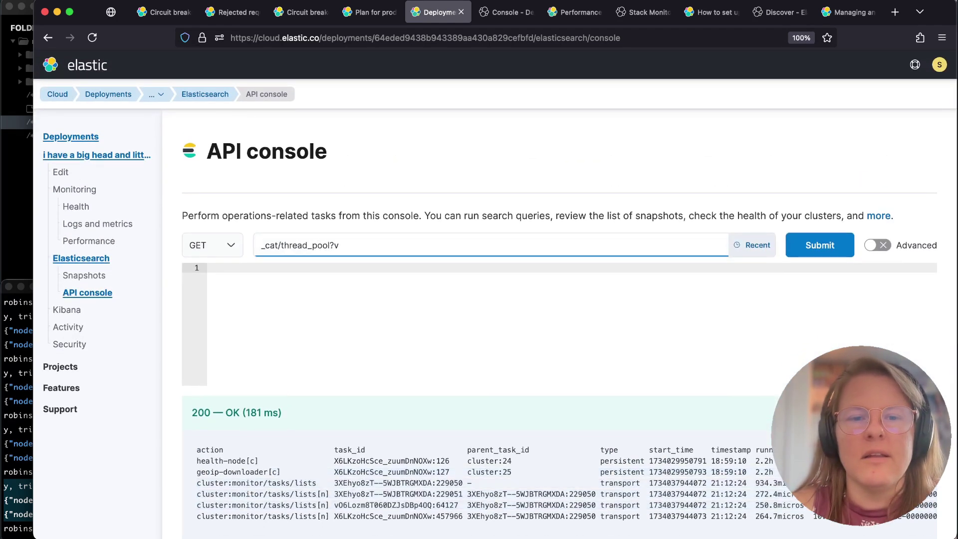
key("Return")
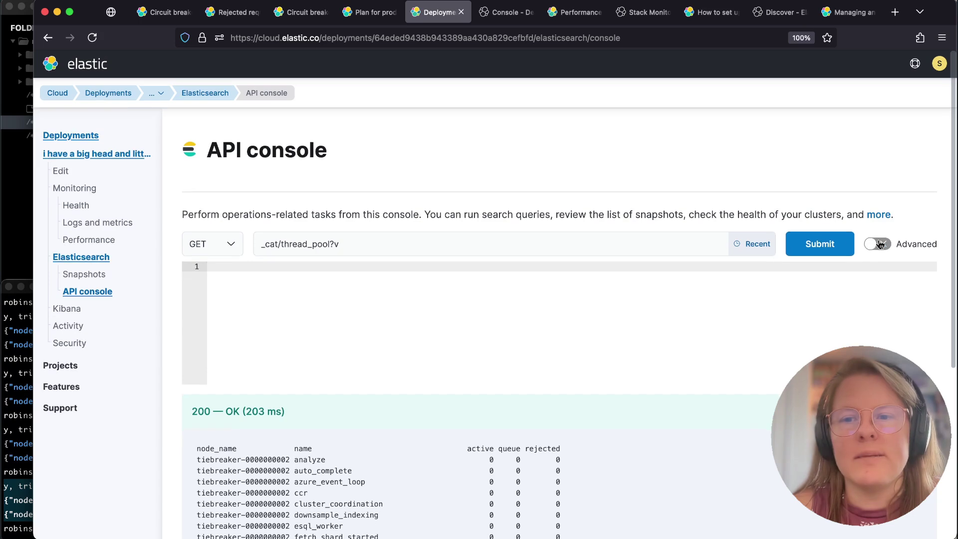
Enable the advanced response filter, set its regular expression to "0 0 0" and invert the match to hide idle thread pools.
left_click(877, 245)
left_click_drag(489, 497, 560, 501)
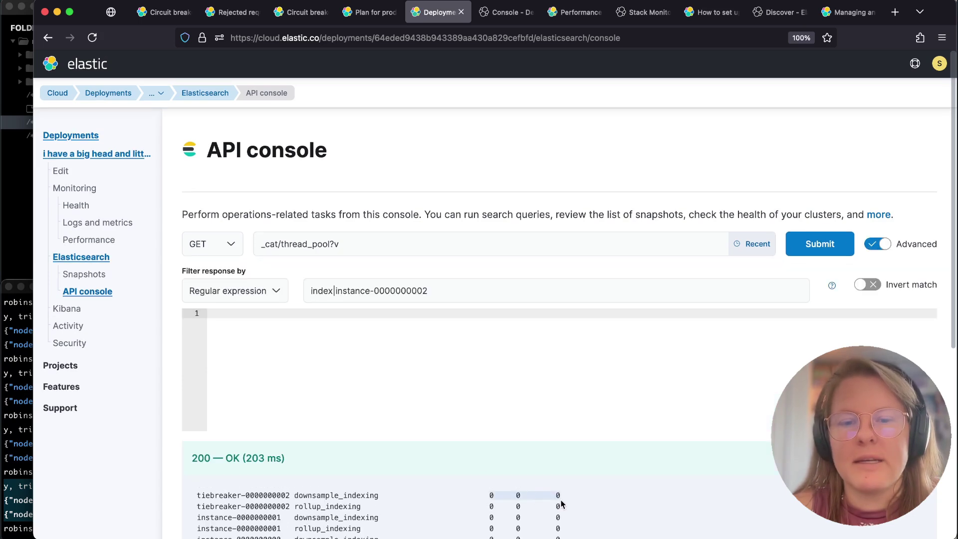
triple_click(416, 290)
type("0   0     0")
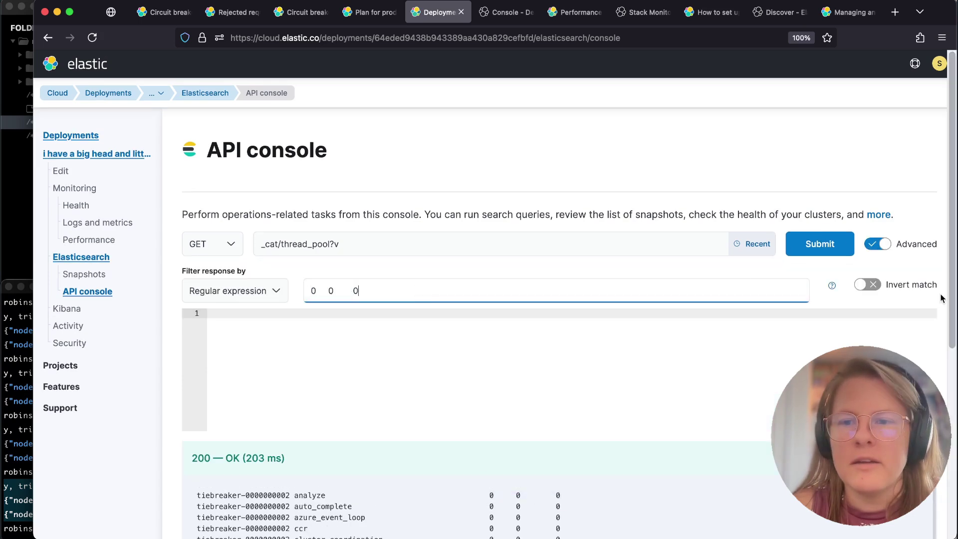
left_click(867, 285)
scroll(509, 451, "down", 5)
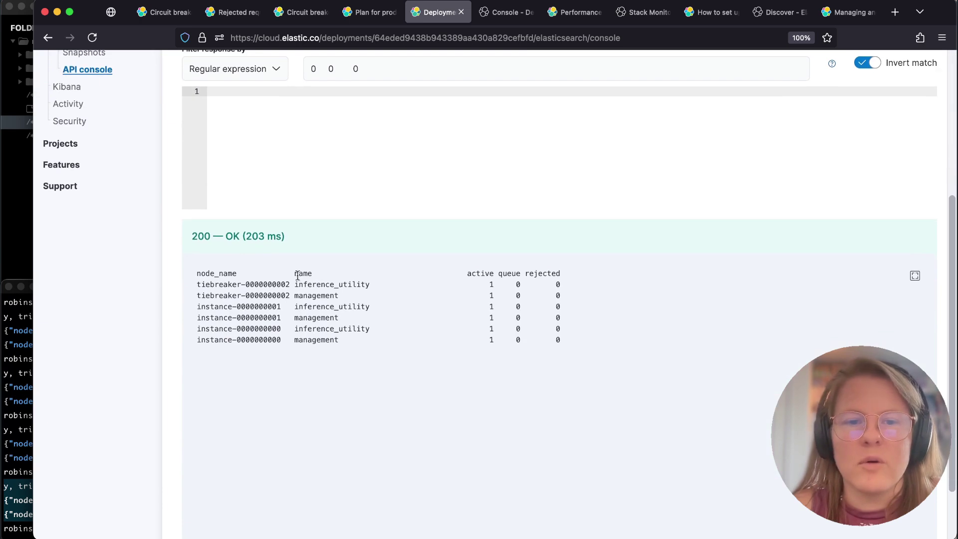
Highlight the thread pool names in the filtered response, clear the selection and review the request.
left_click_drag(295, 273, 355, 355)
left_click(352, 413)
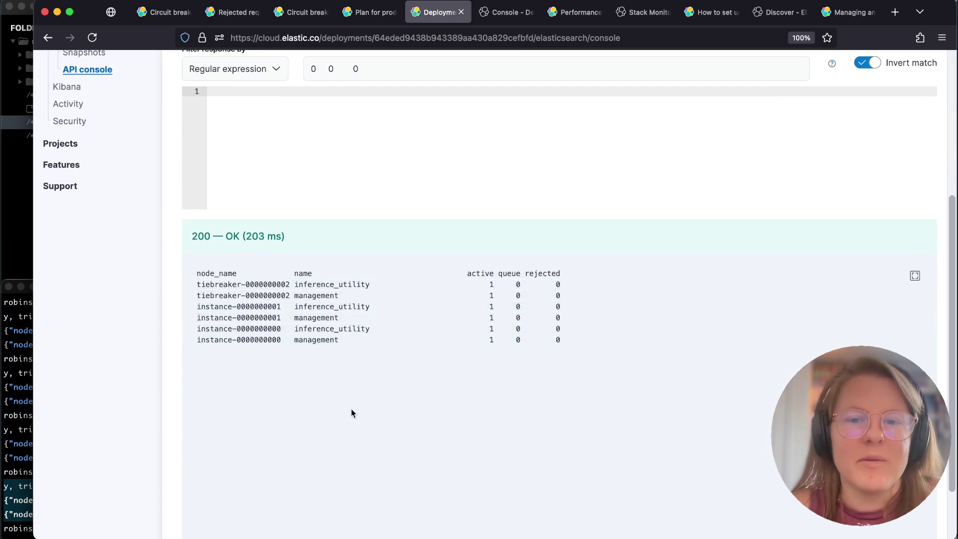
scroll(352, 413, "up", 4)
scroll(345, 463, "up", 2)
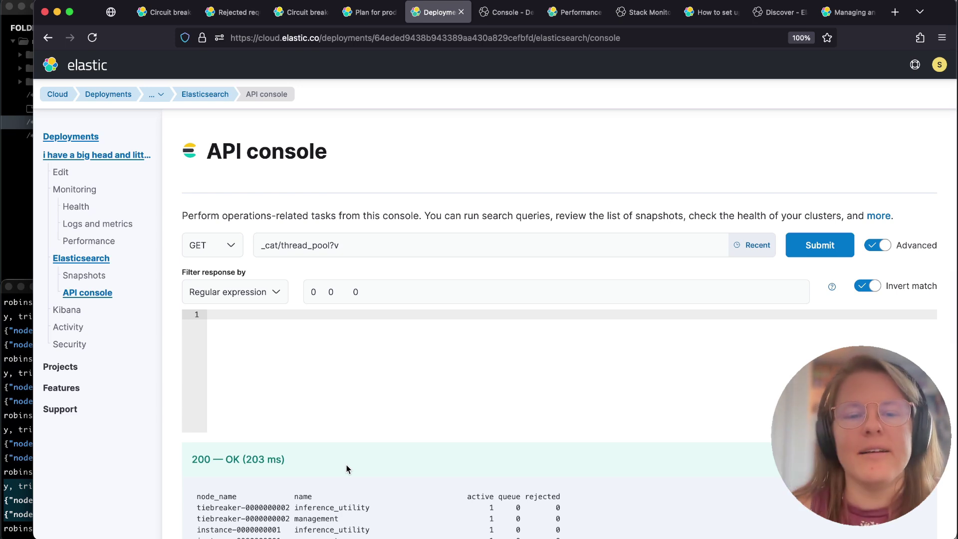
scroll(417, 171, "up", 1)
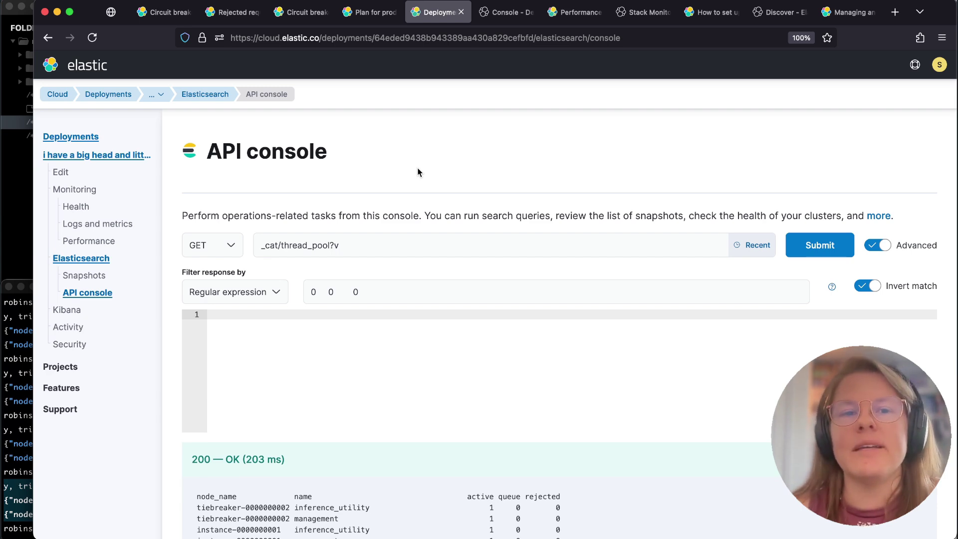
Open the Circuit breaker errors documentation and highlight the High JVM memory pressure link under Prevent circuit breaker errors.
left_click(304, 12)
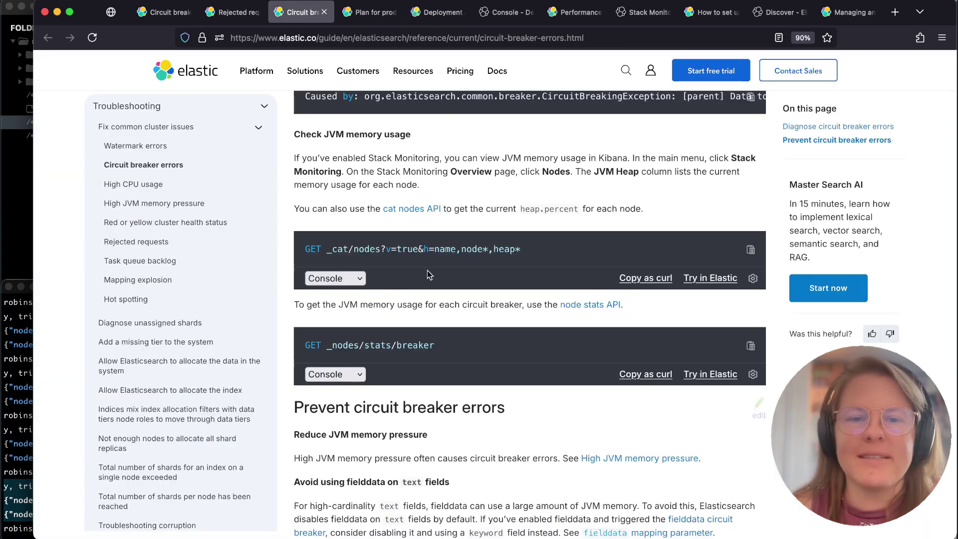
scroll(428, 274, "down", 5)
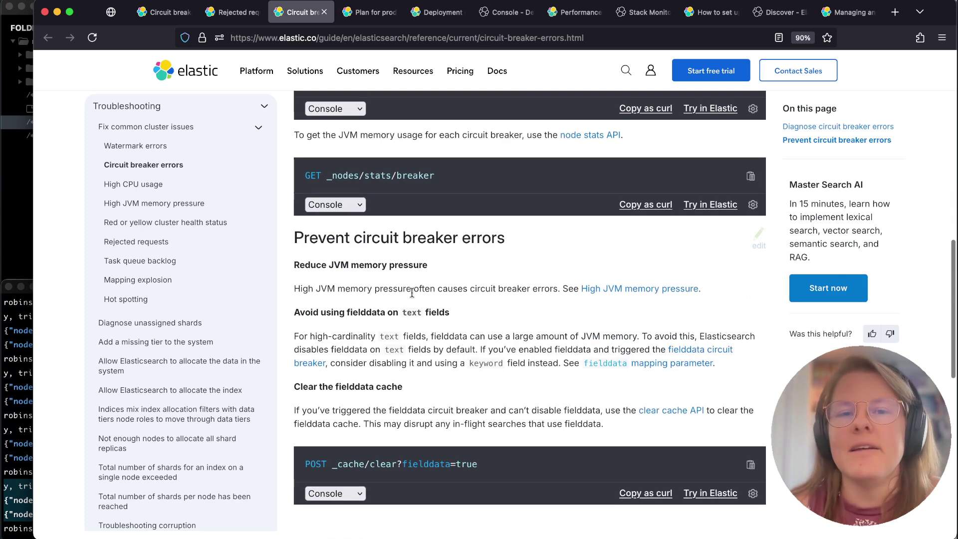
scroll(464, 292, "down", 3)
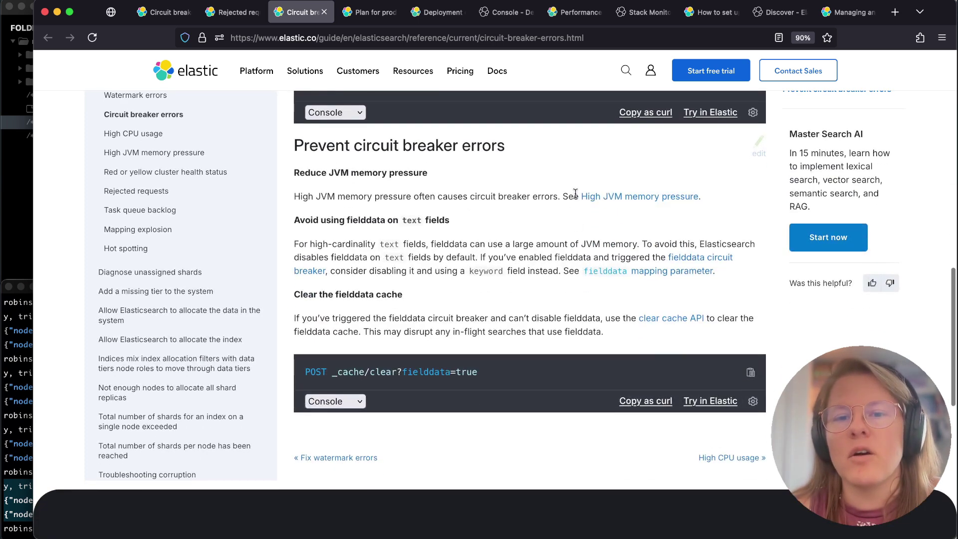
left_click_drag(575, 193, 704, 199)
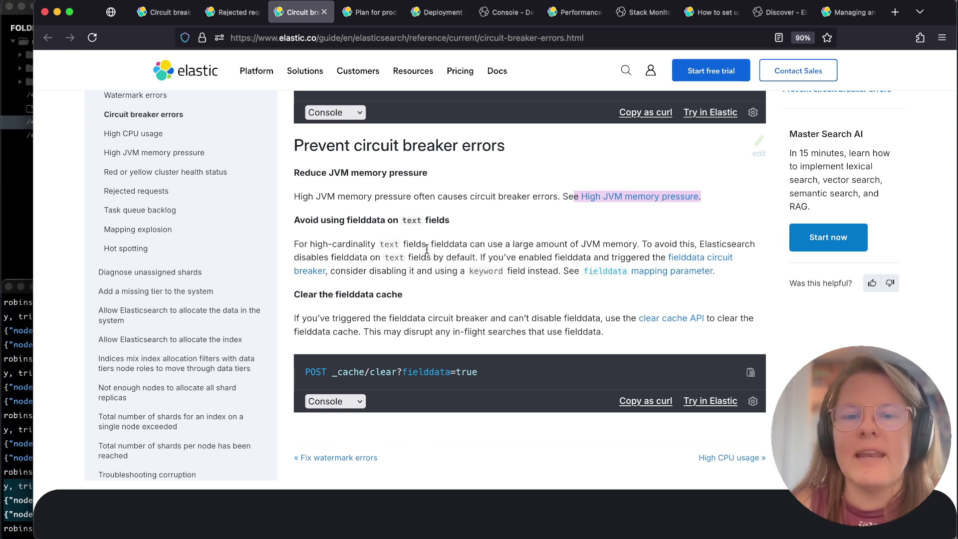
Highlight the advice under Clear the fielddata cache, and return to the circuit_breaking_exception slide in title.pdf.
left_click(416, 318)
left_click_drag(415, 318, 523, 331)
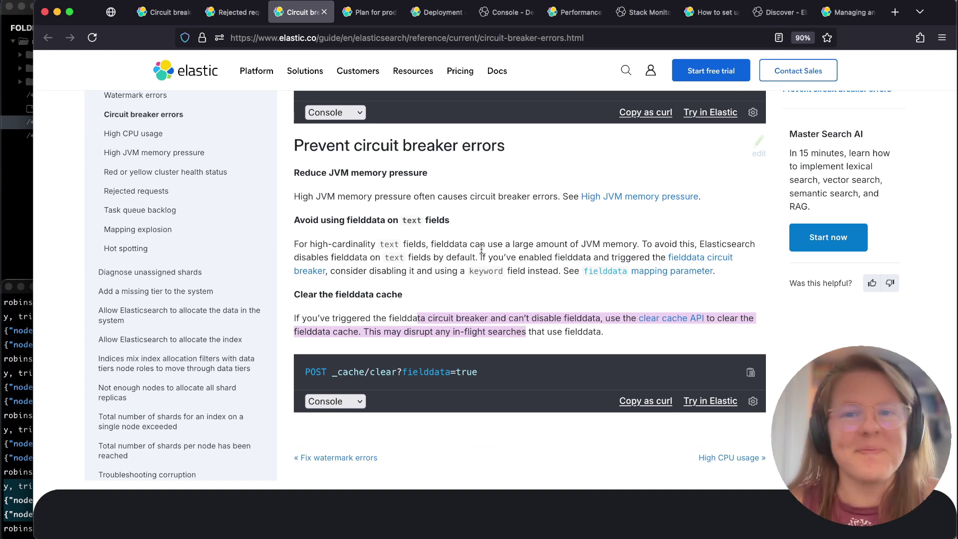
key("super+2")
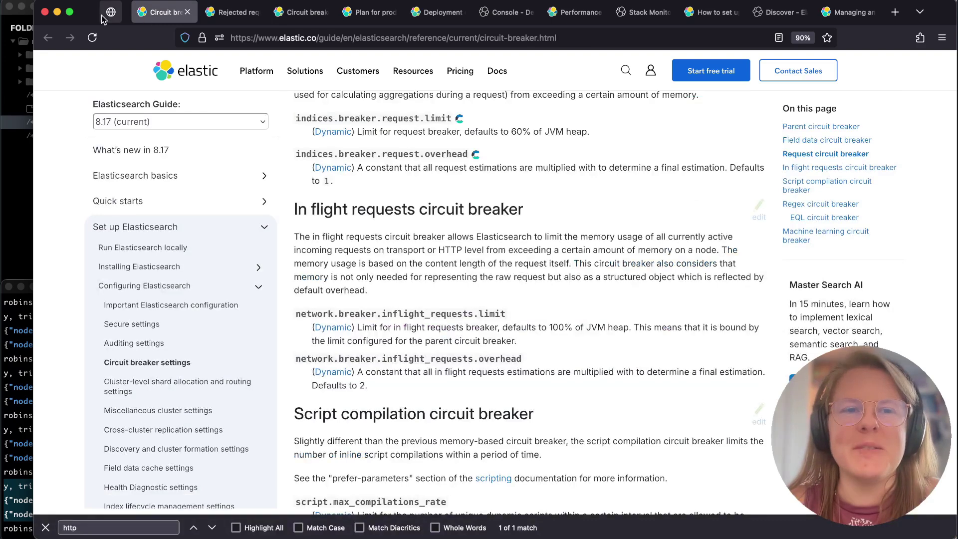
key("super+1")
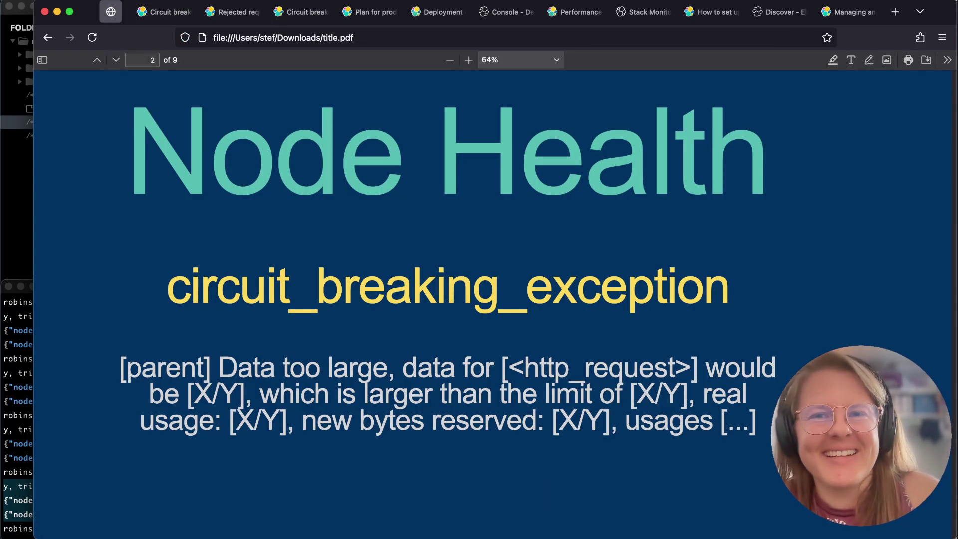